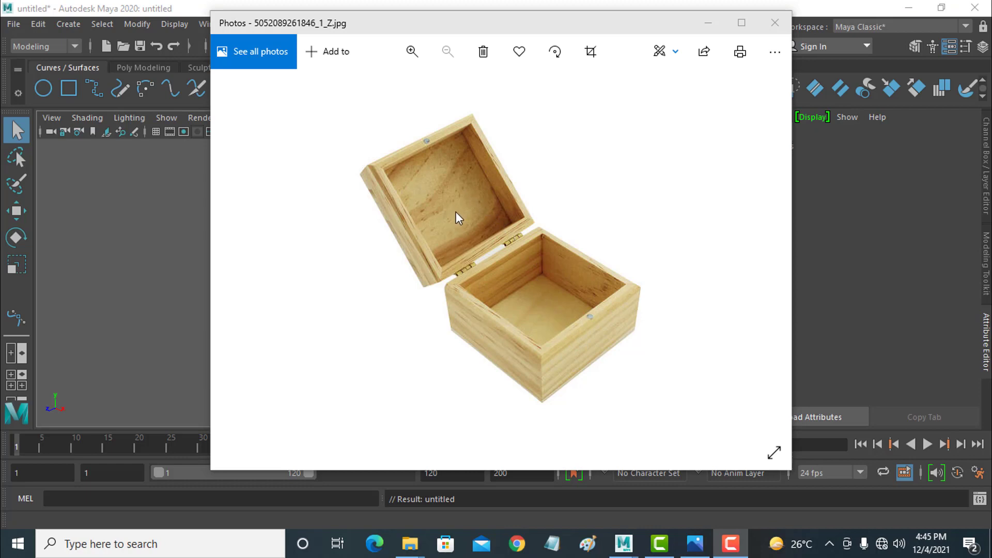
# Examine the hinges and overall shape of the open wooden box in the reference photo.
pyautogui.click(508, 243)
pyautogui.scroll(2, 517, 238)
pyautogui.scroll(6, 516, 237)
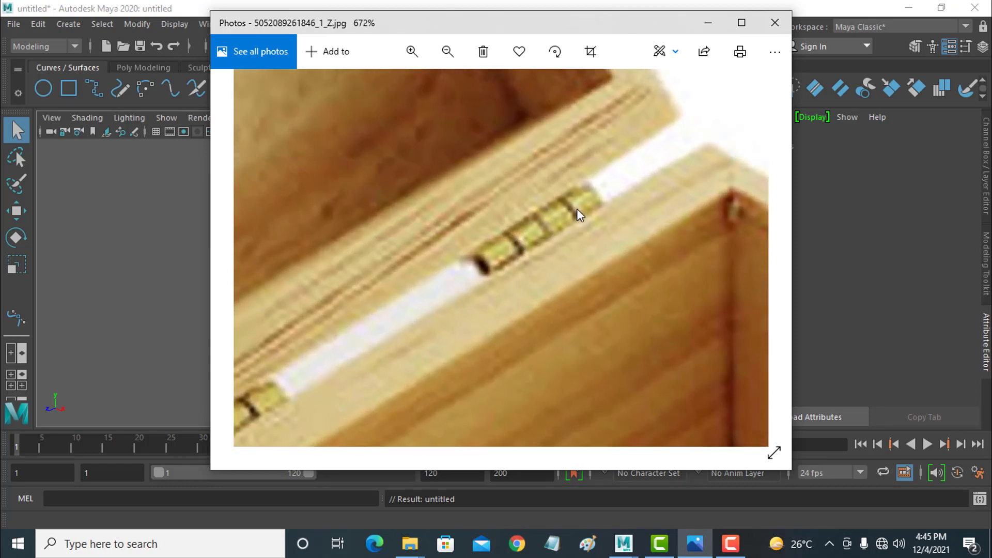
pyautogui.scroll(-5, 577, 208)
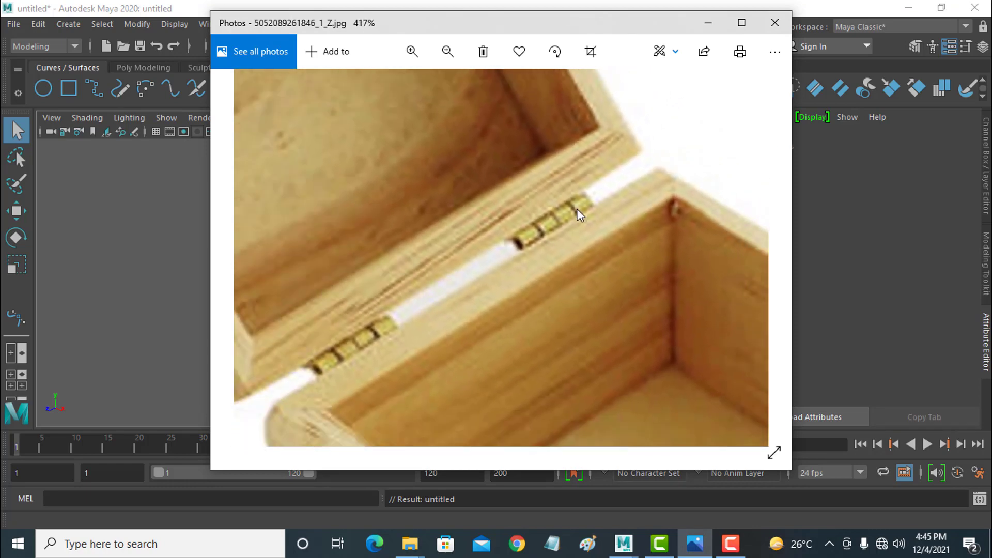
pyautogui.scroll(-2, 577, 209)
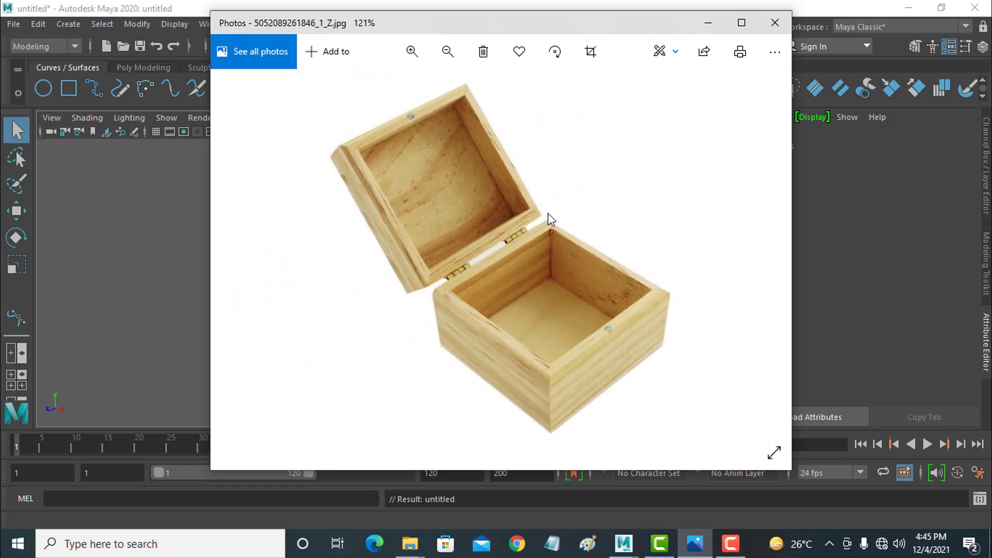
# Switch to Maya and show the grid in the perspective view, checking the box reference photo once more.
pyautogui.click(196, 244)
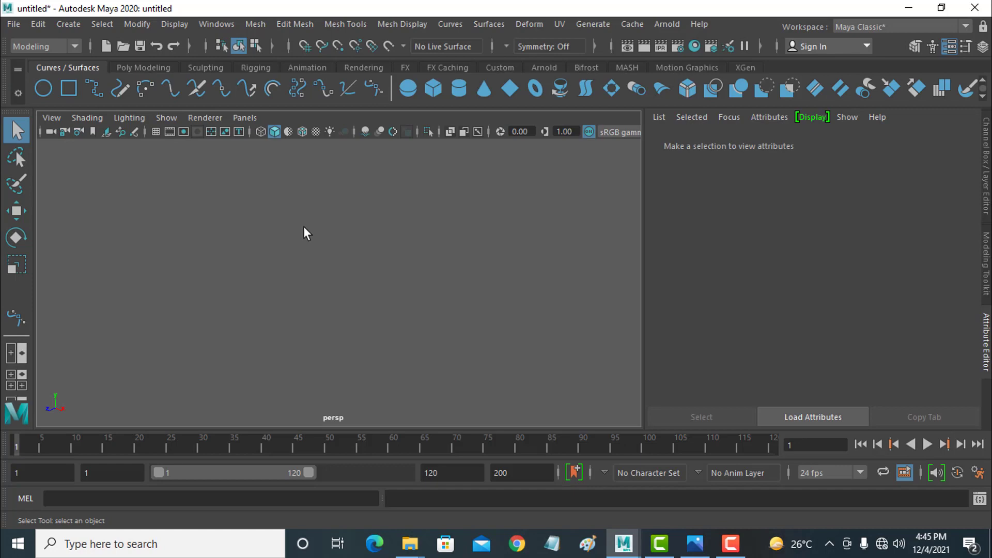
pyautogui.click(156, 132)
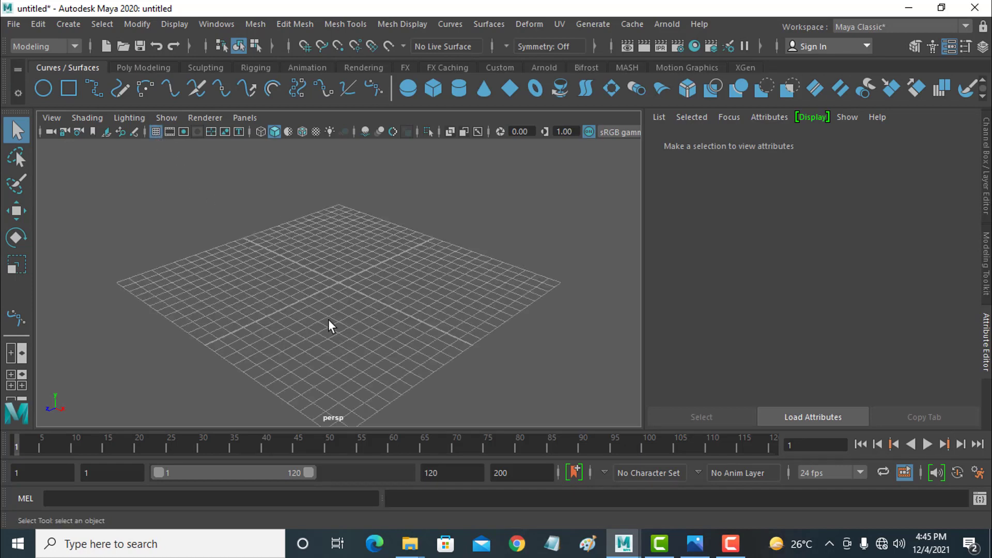
pyautogui.keyDown('alt'); pyautogui.moveTo(346, 317); pyautogui.dragTo(290, 316); pyautogui.keyUp('alt')
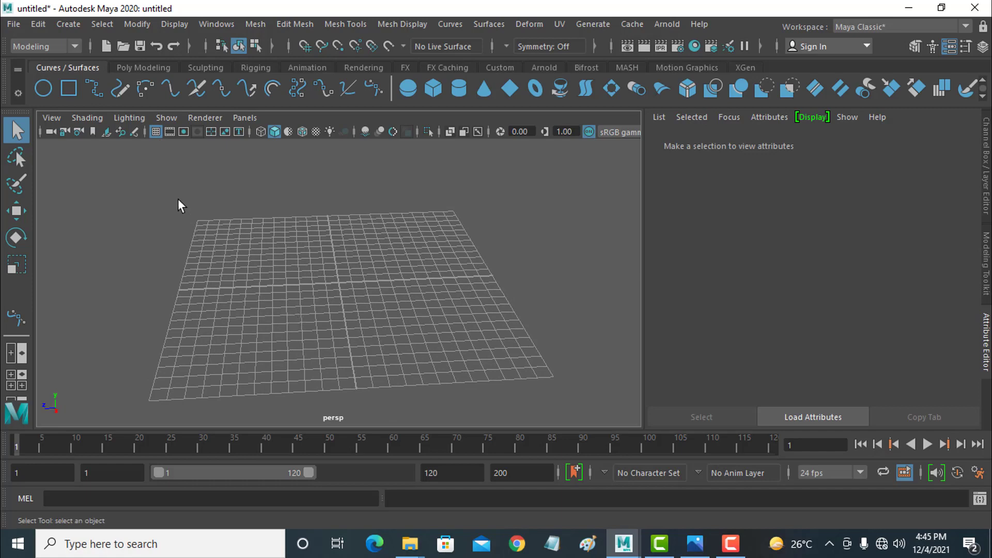
pyautogui.click(696, 545)
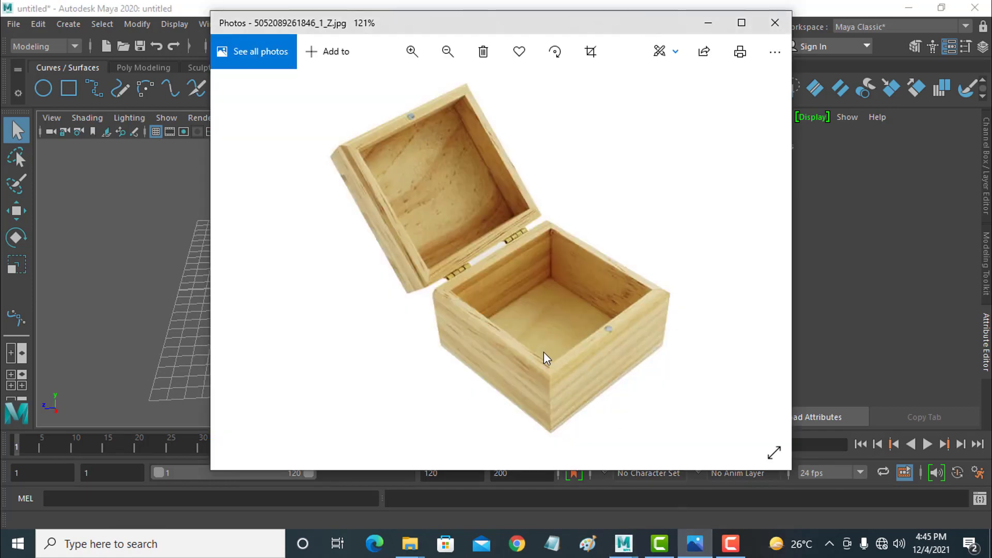
pyautogui.click(182, 300)
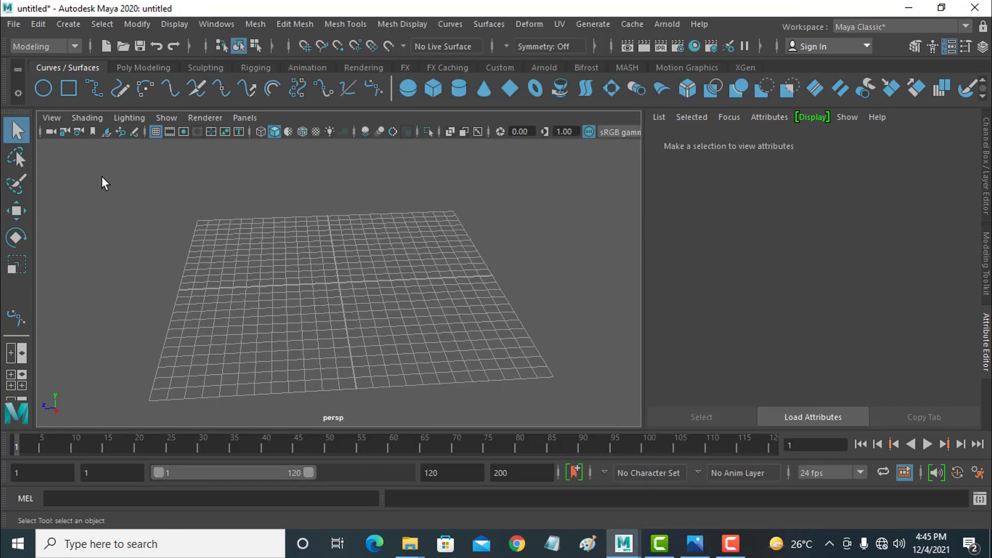
# Create a flat polygon cube near the grid's centre, about 12 wide, 0.67 high and 10.5 deep.
pyautogui.press('w')
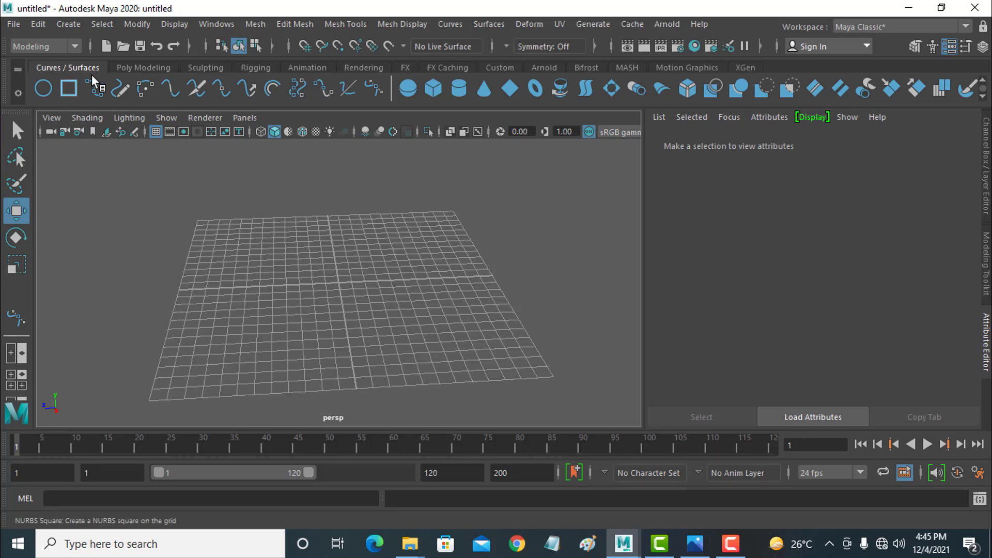
pyautogui.click(133, 69)
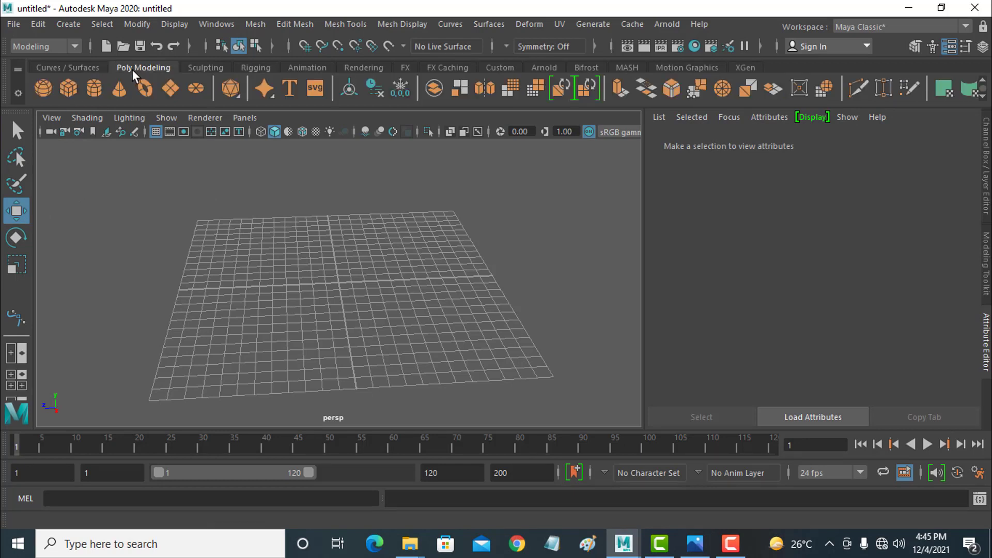
pyautogui.click(69, 88)
pyautogui.moveTo(263, 252); pyautogui.dragTo(365, 352)
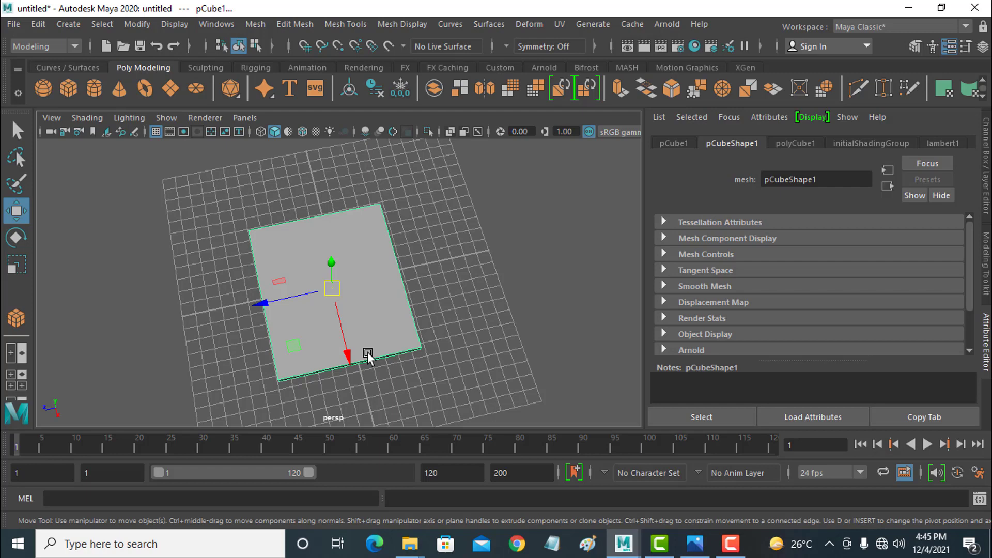
# Set the slab's width to 12 and its depth to 12, and deselect it.
pyautogui.hotkey('ctrl', 'a')
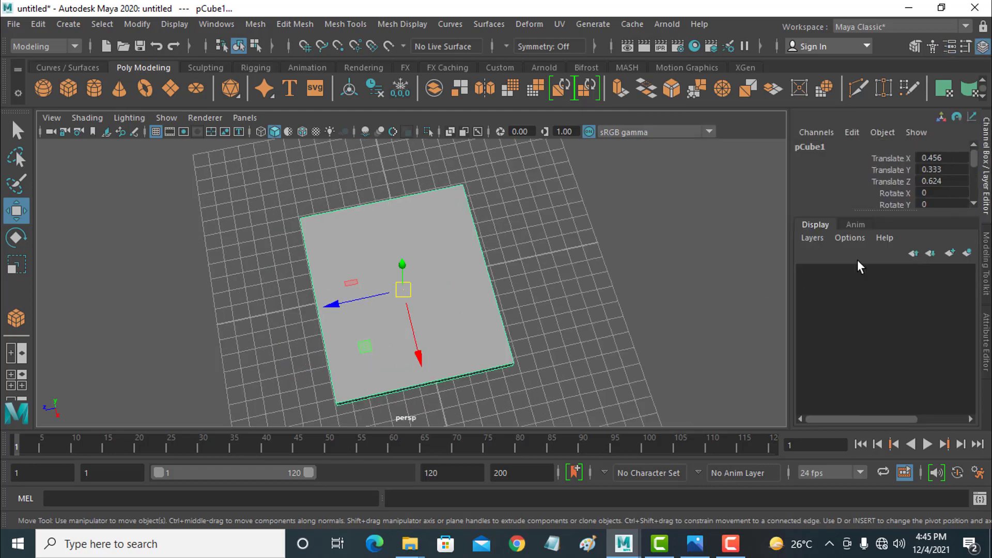
pyautogui.scroll(-3, 954, 173)
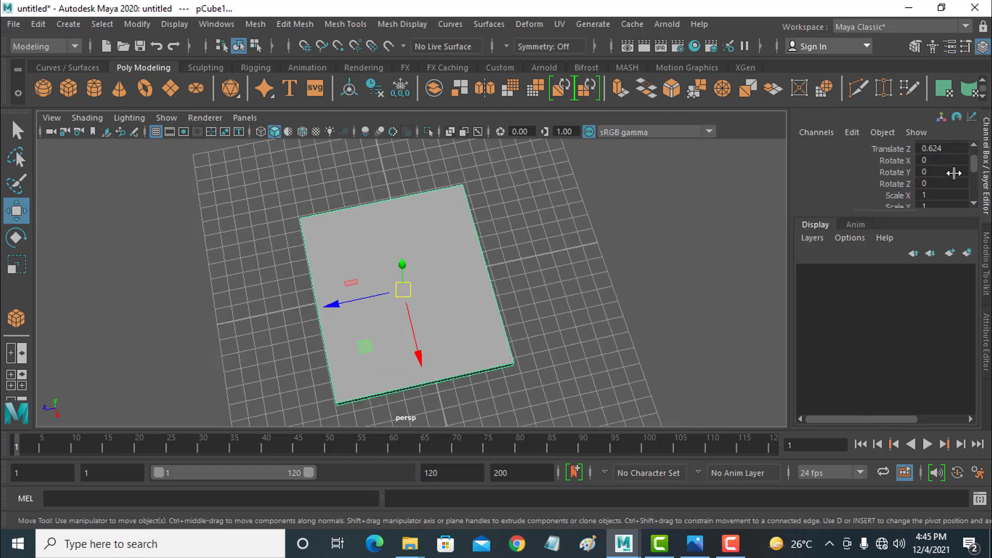
pyautogui.scroll(-3, 954, 173)
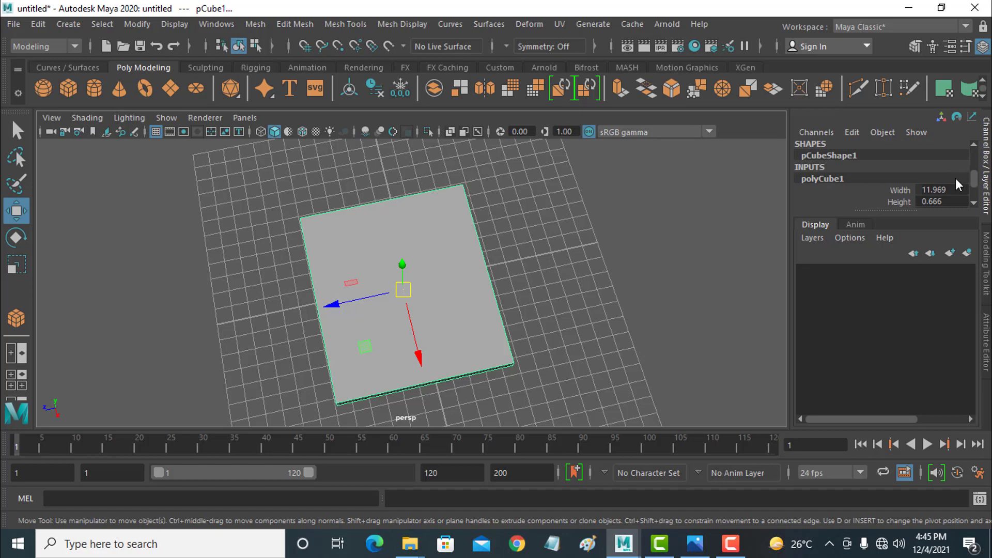
pyautogui.doubleClick(956, 190)
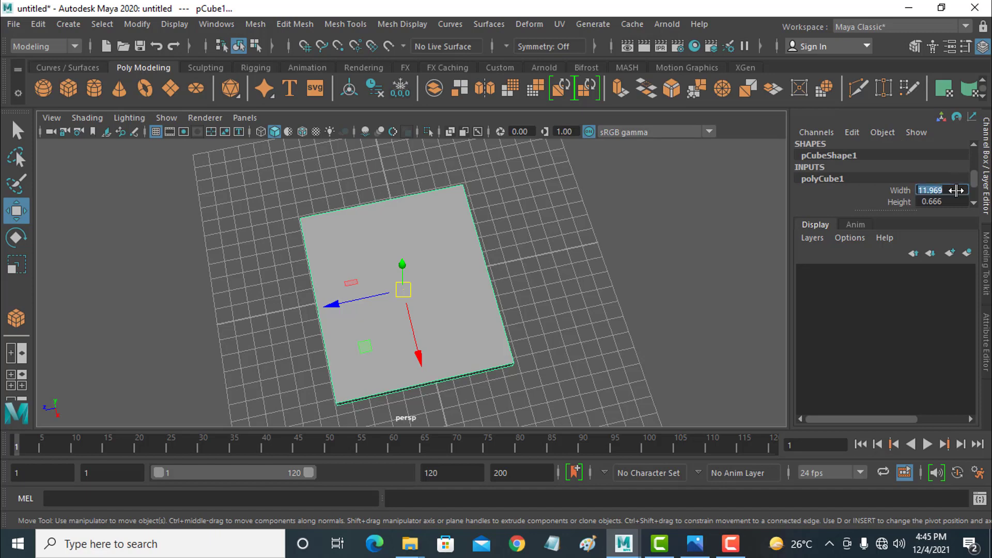
pyautogui.write('12')
pyautogui.press('Return')
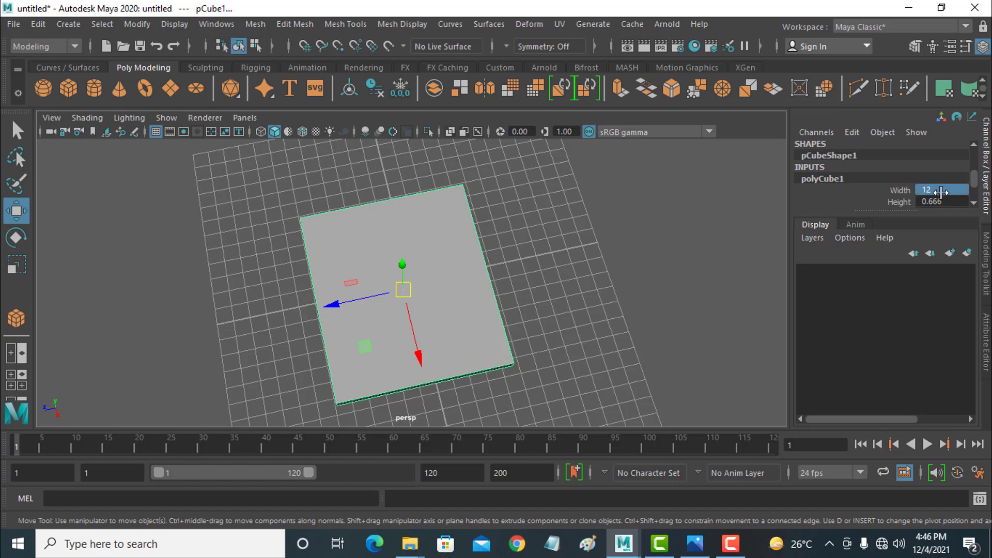
pyautogui.click(896, 192)
pyautogui.scroll(-2, 913, 203)
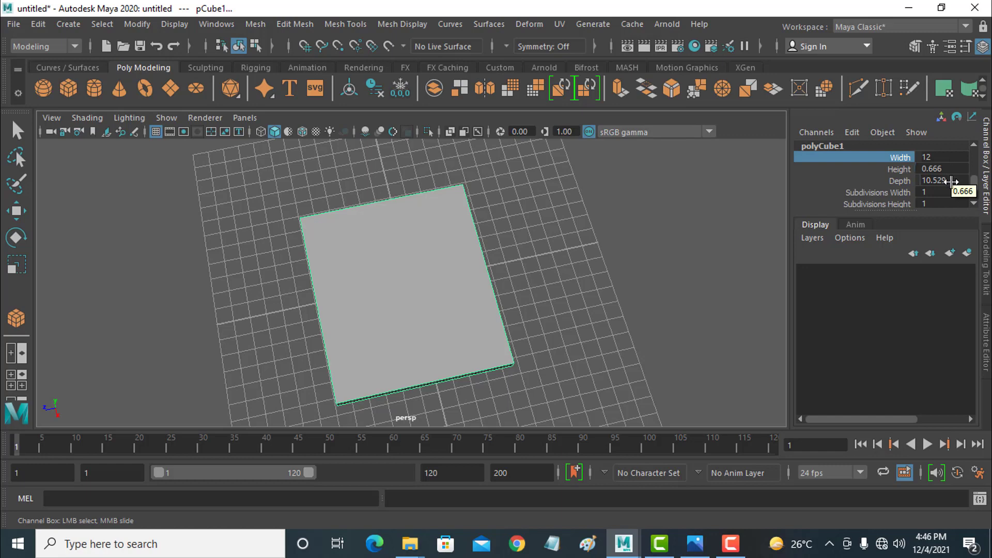
pyautogui.doubleClick(951, 181)
pyautogui.write('12')
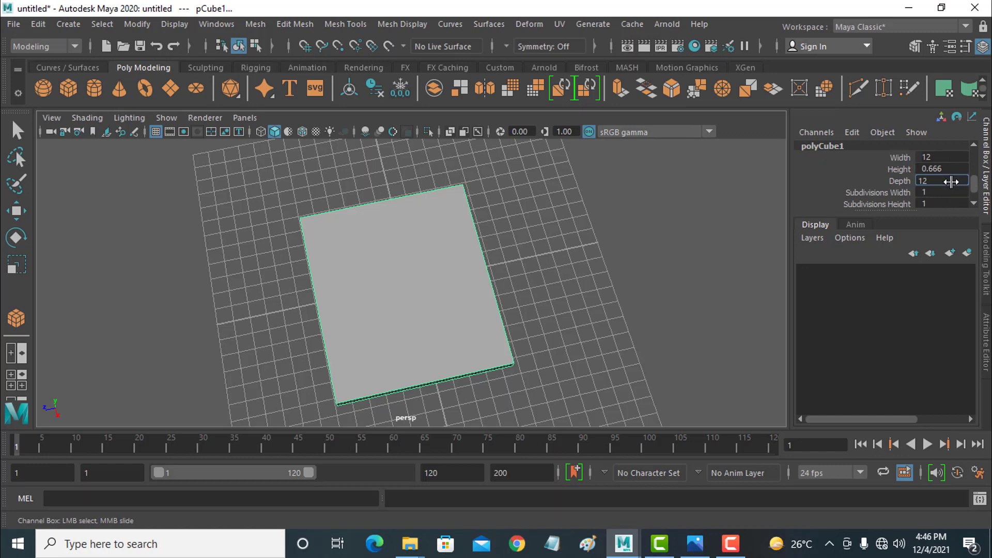
pyautogui.press('Return')
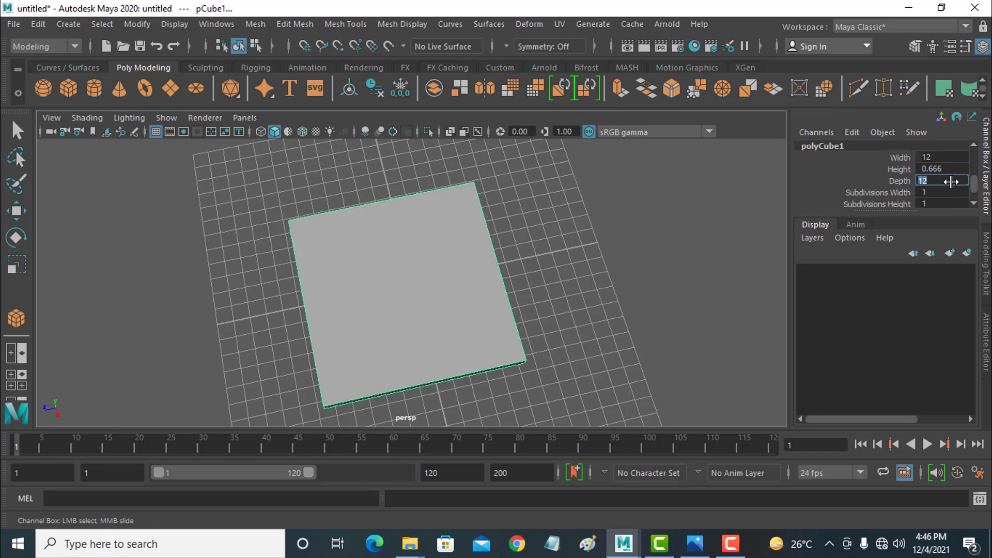
pyautogui.click(544, 272)
pyautogui.press('w')
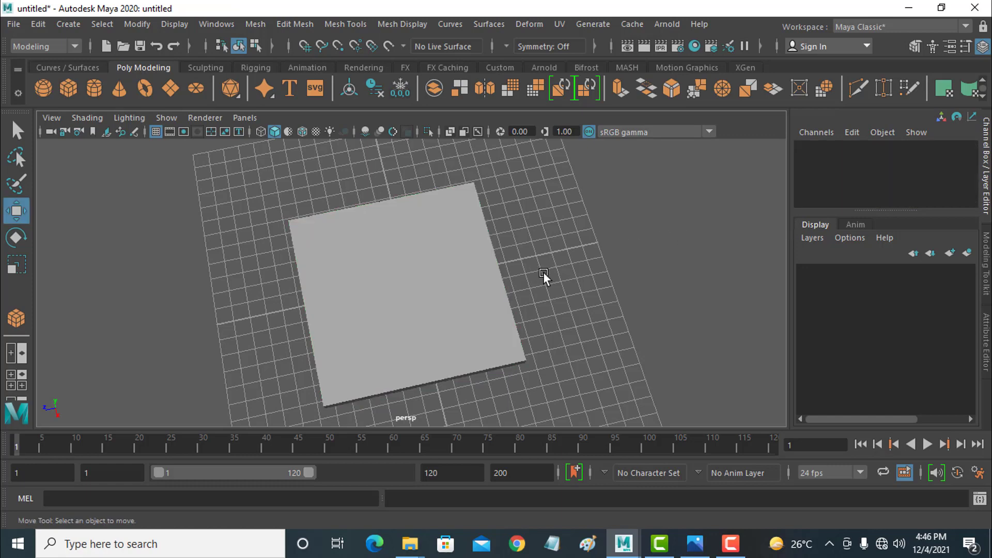
# Insert four edge loops in the slab, one close to each side, outlining a narrow border on its top face.
pyautogui.keyDown('alt'); pyautogui.moveTo(442, 289); pyautogui.dragTo(433, 254); pyautogui.keyUp('alt')
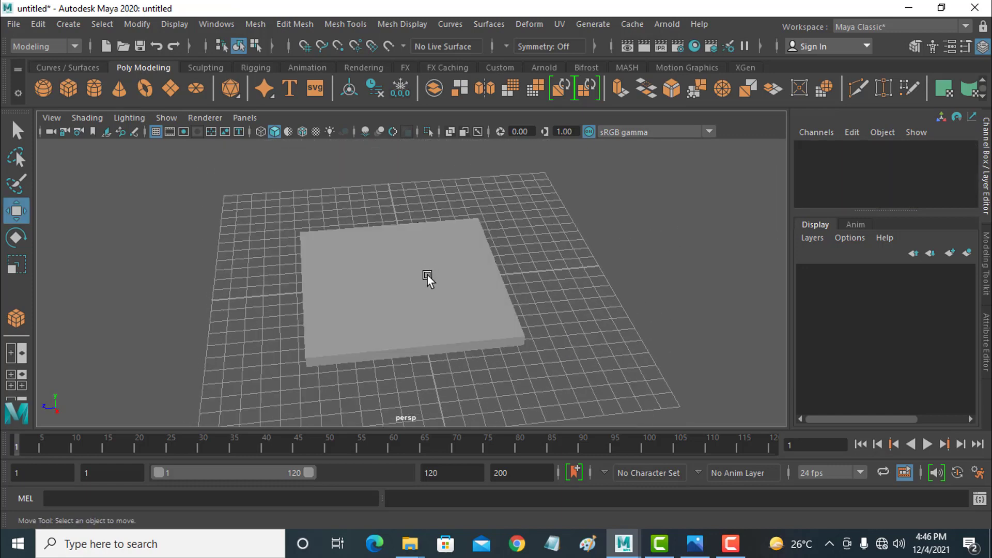
pyautogui.click(426, 273)
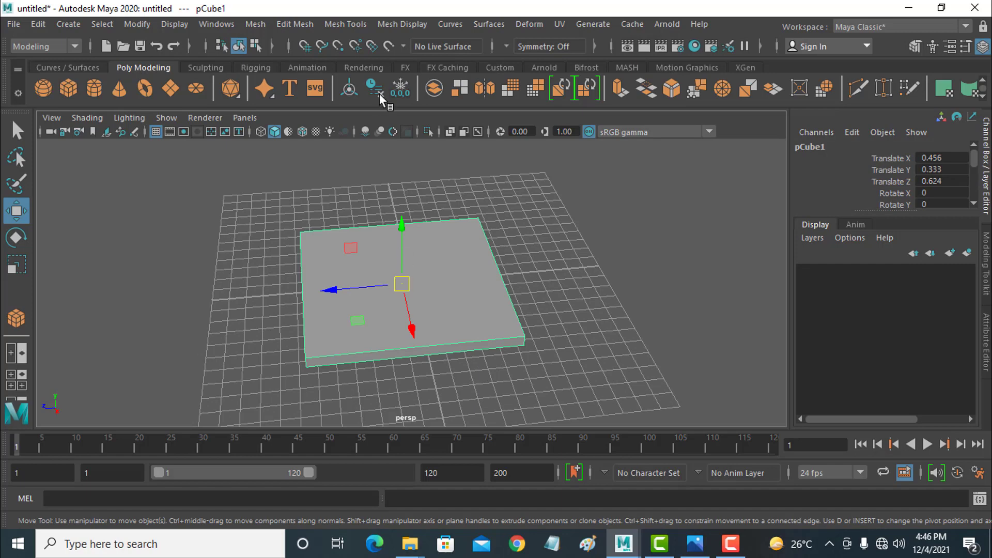
pyautogui.click(346, 24)
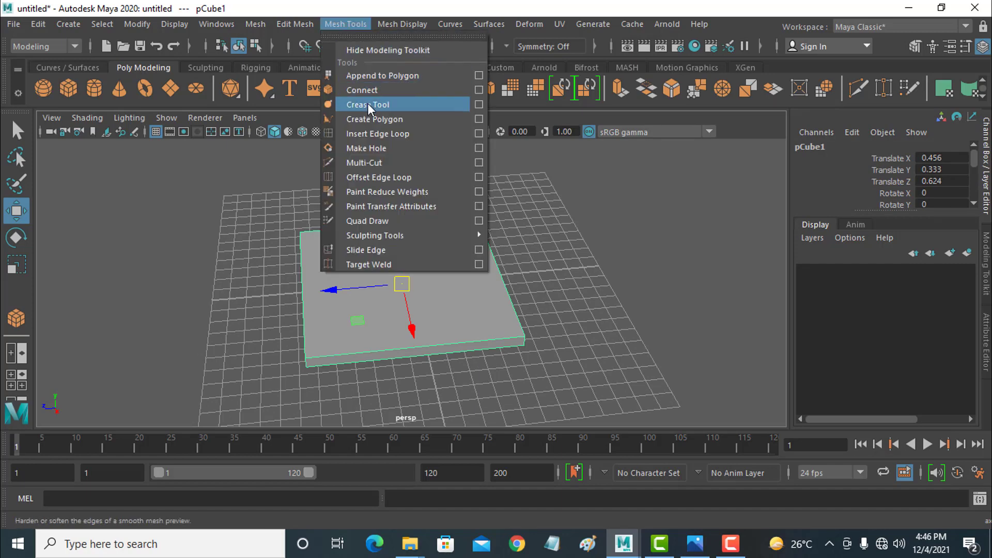
pyautogui.click(369, 133)
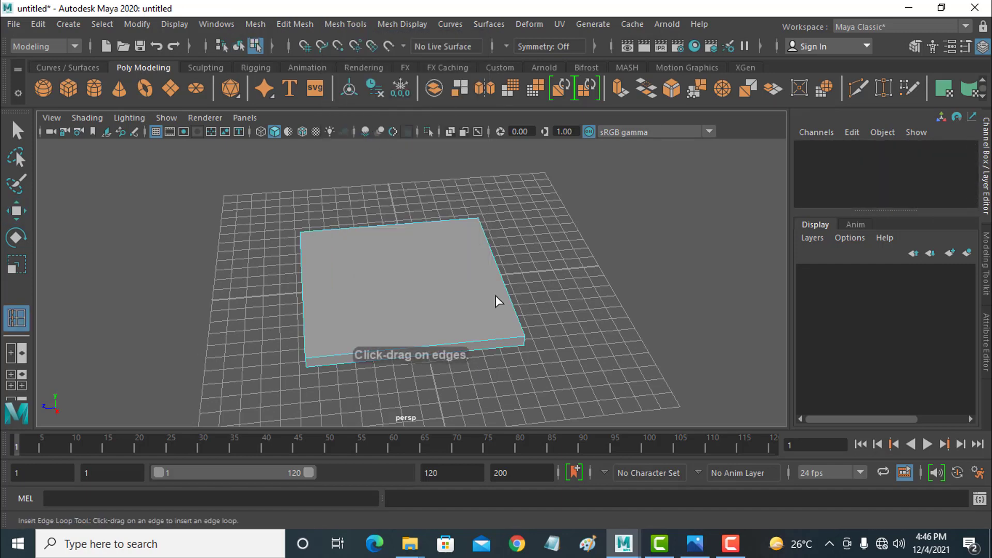
pyautogui.click(508, 340)
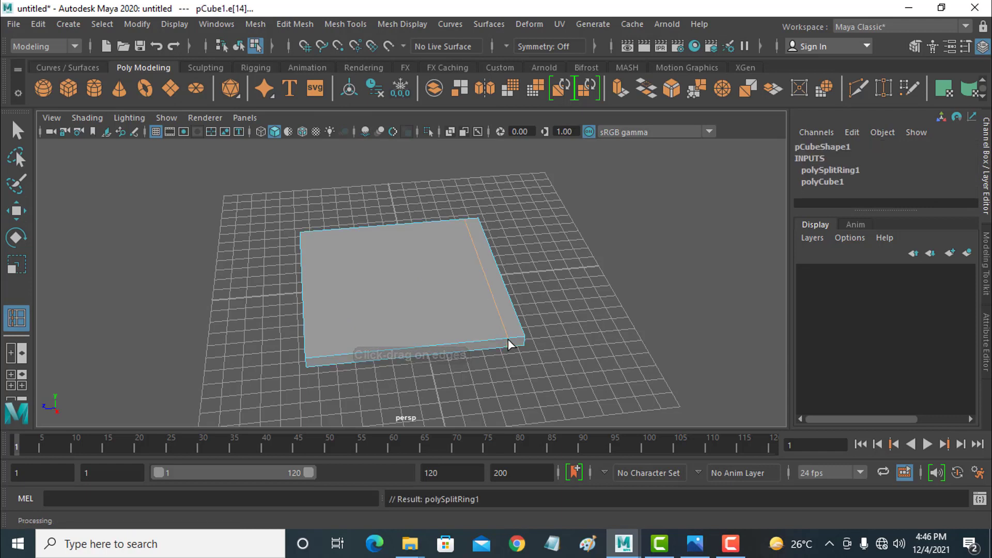
pyautogui.click(324, 355)
pyautogui.hotkey('ctrl', 'z')
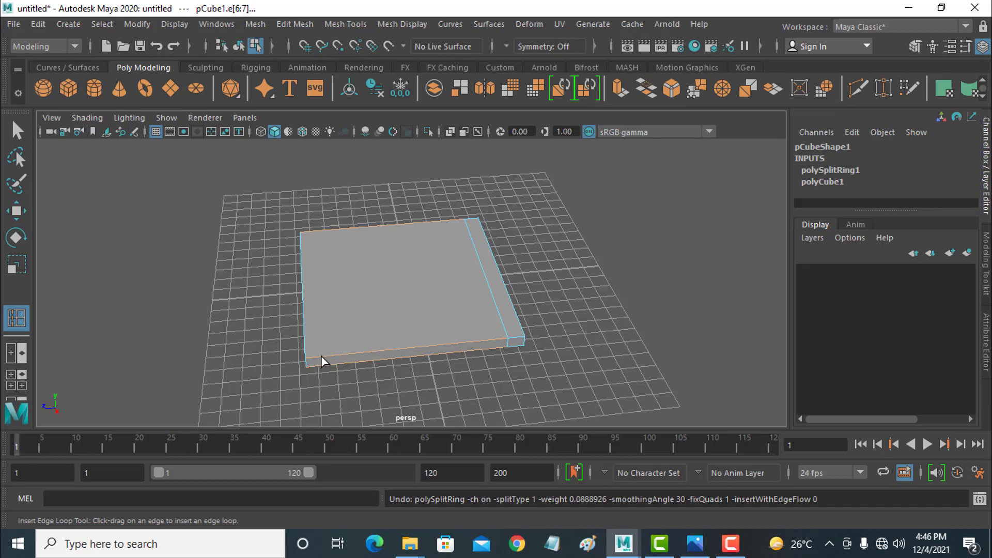
pyautogui.click(321, 356)
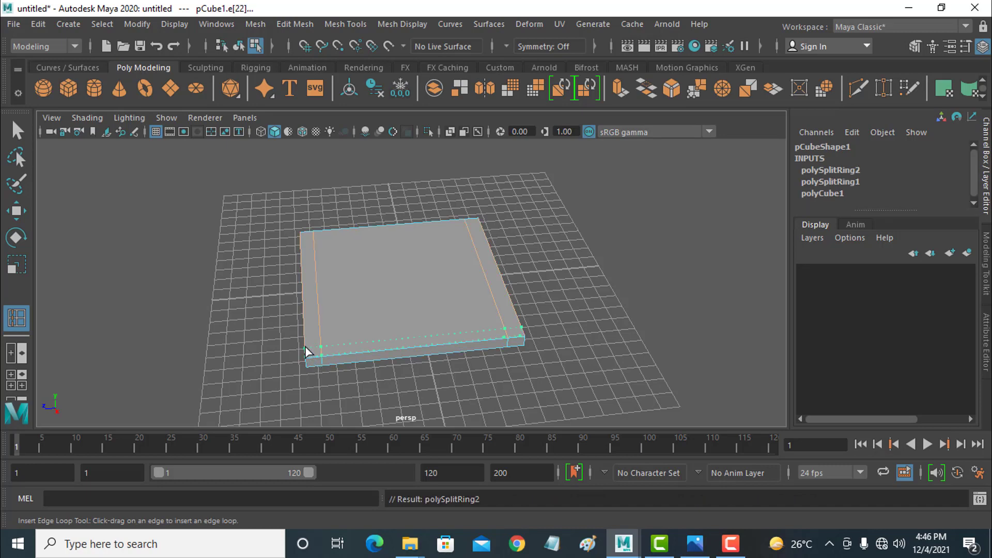
pyautogui.click(306, 351)
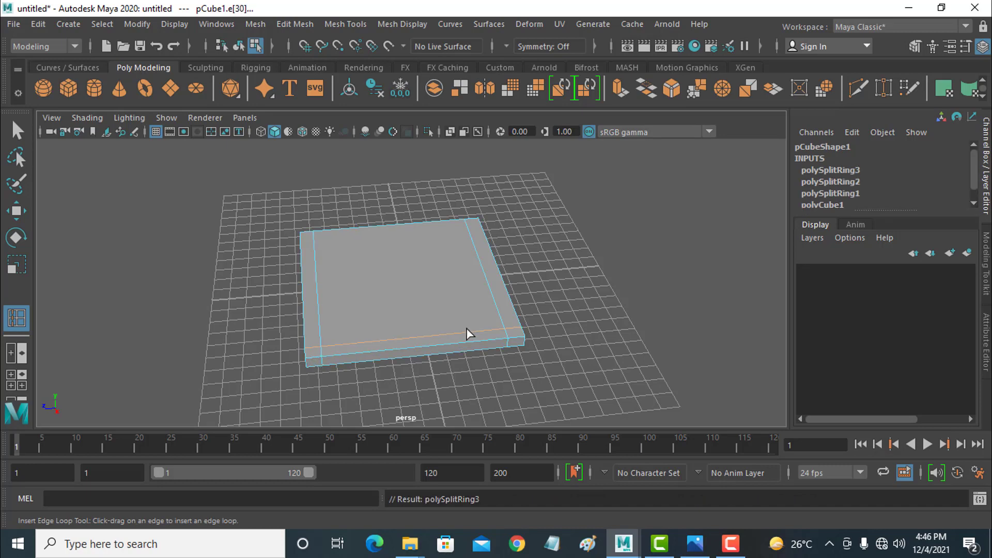
pyautogui.click(481, 225)
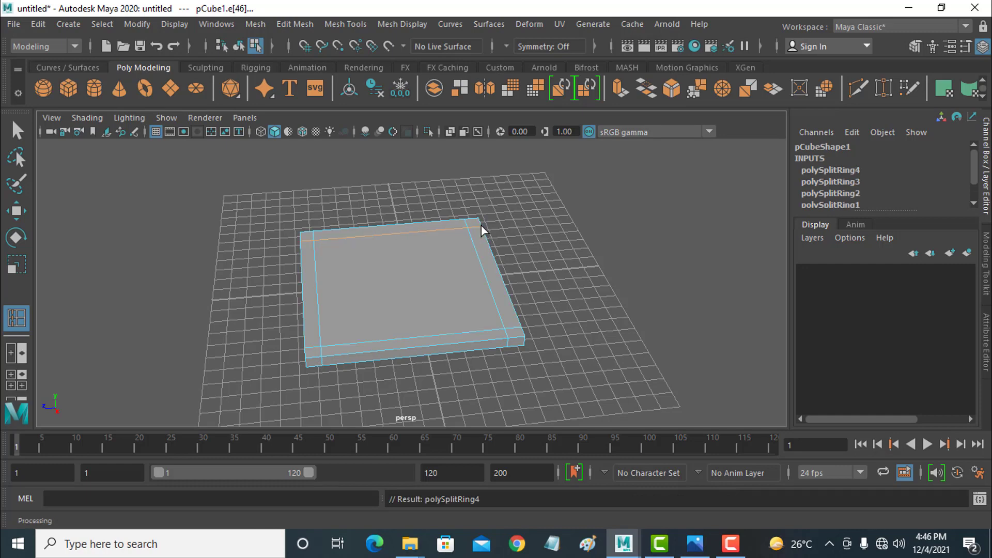
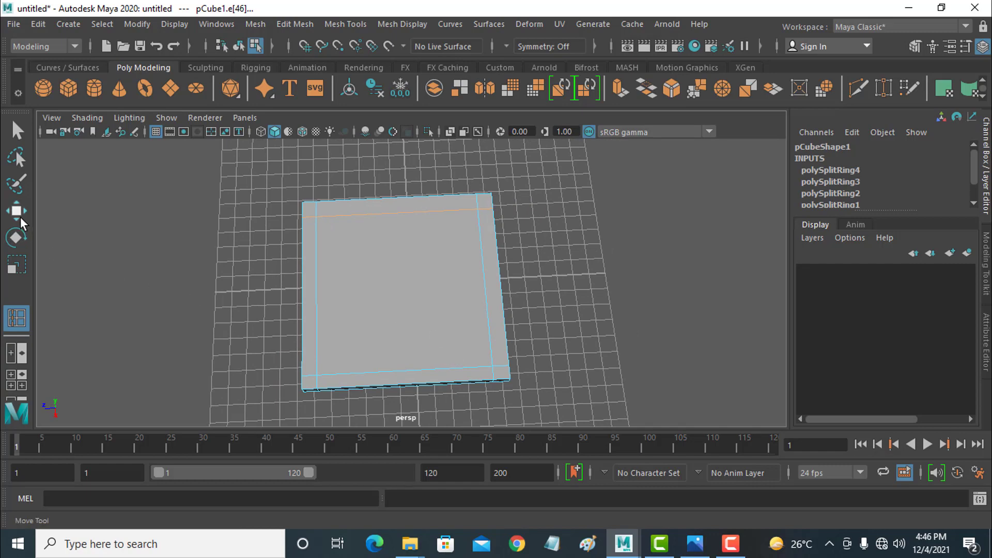
# Extrude the border faces on top of the slab upward by about 4 units to form the box walls.
pyautogui.rightClick(399, 262)
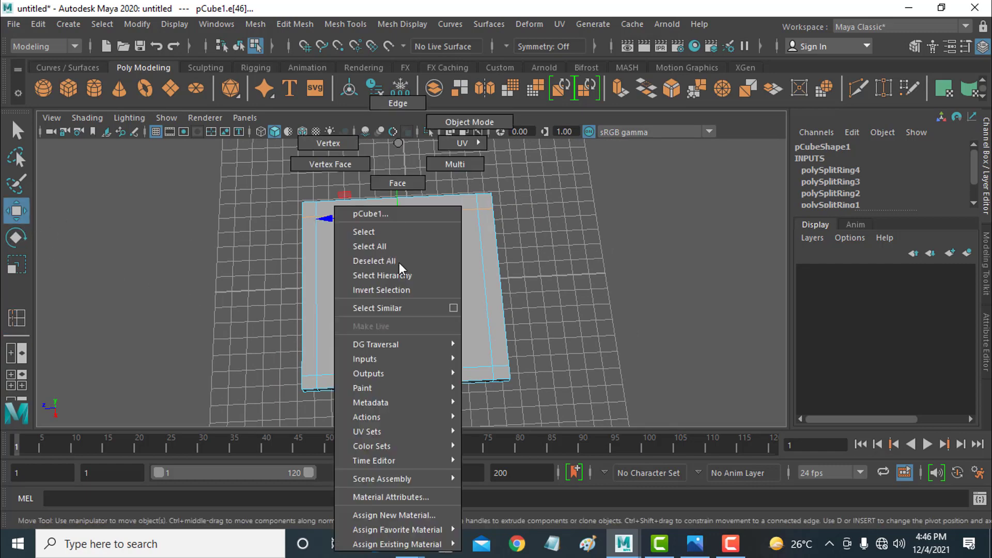
pyautogui.click(398, 184)
pyautogui.click(477, 200)
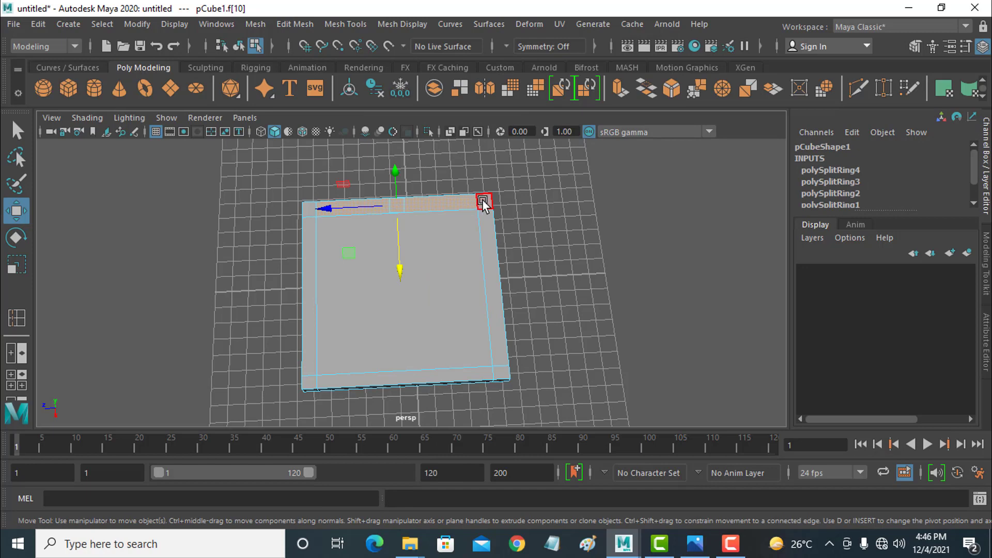
pyautogui.keyDown('shift'); pyautogui.click(488, 244); pyautogui.keyUp('shift')
pyautogui.moveTo(502, 373)
pyautogui.keyDown('shift'); pyautogui.mouseDown()
pyautogui.moveTo(310, 383)
pyautogui.moveTo(312, 211)
pyautogui.mouseUp(); pyautogui.keyUp('shift')
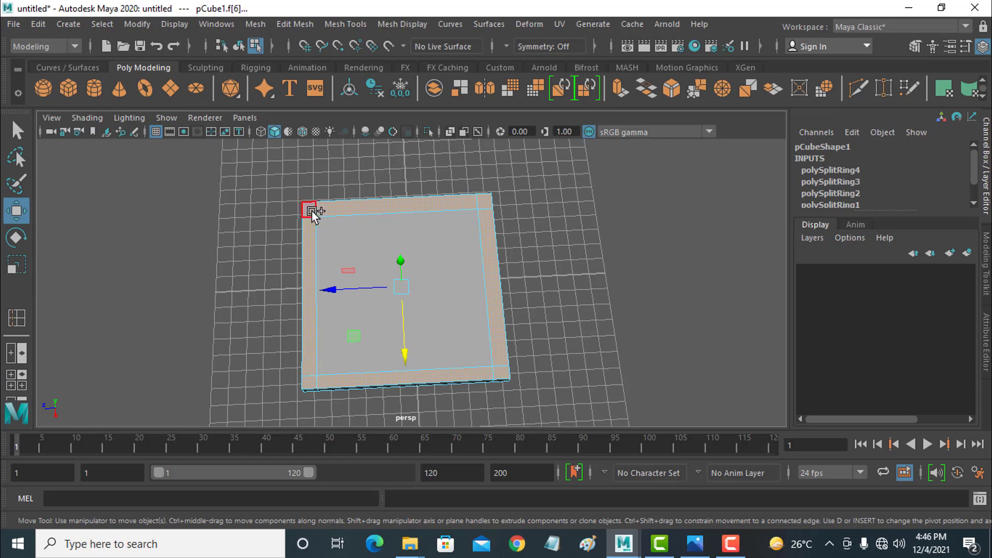
pyautogui.keyDown('alt'); pyautogui.moveTo(401, 290); pyautogui.dragTo(477, 274); pyautogui.keyUp('alt')
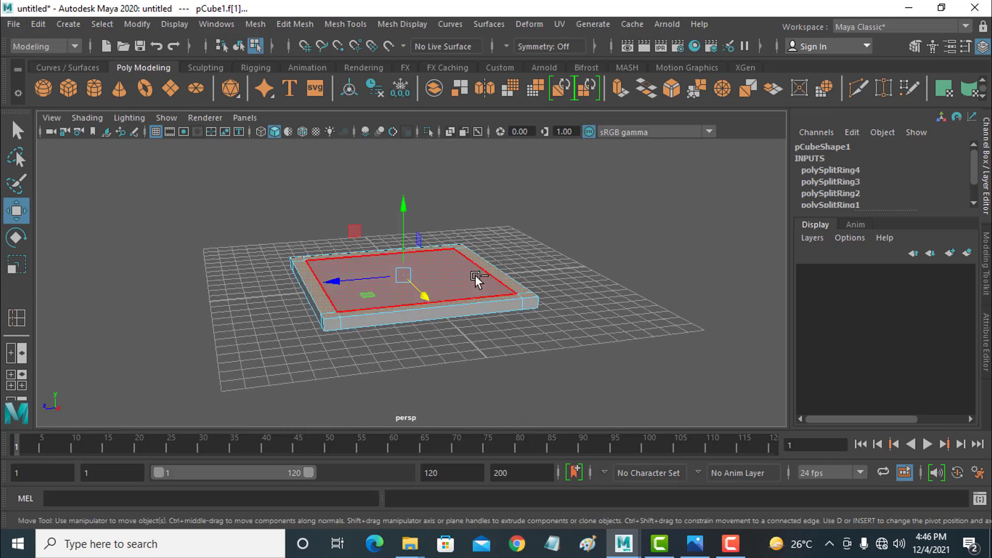
pyautogui.hotkey('ctrl', 'e')
pyautogui.moveTo(295, 214); pyautogui.dragTo(297, 151)
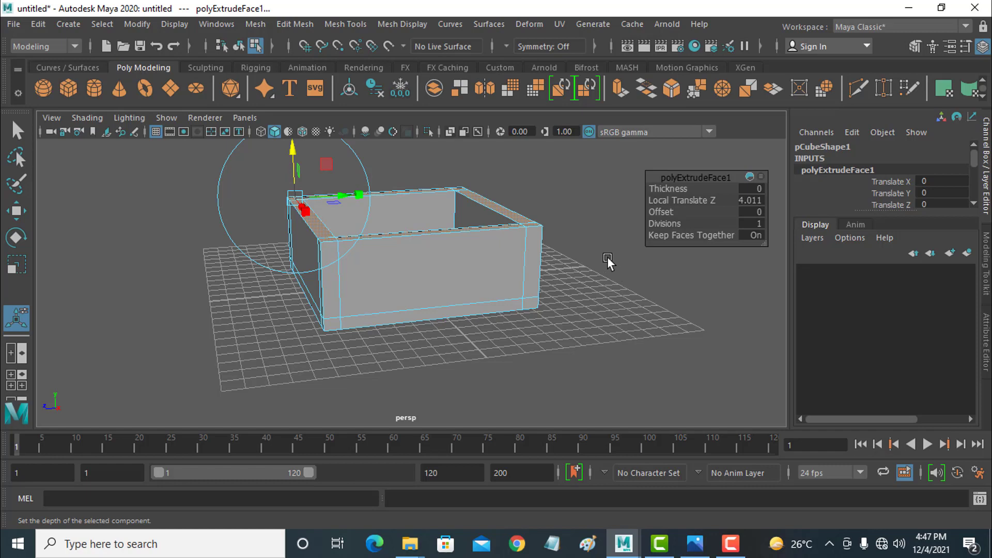
# Insert a horizontal edge loop around the box's outer walls at about mid-height.
pyautogui.click(24, 213)
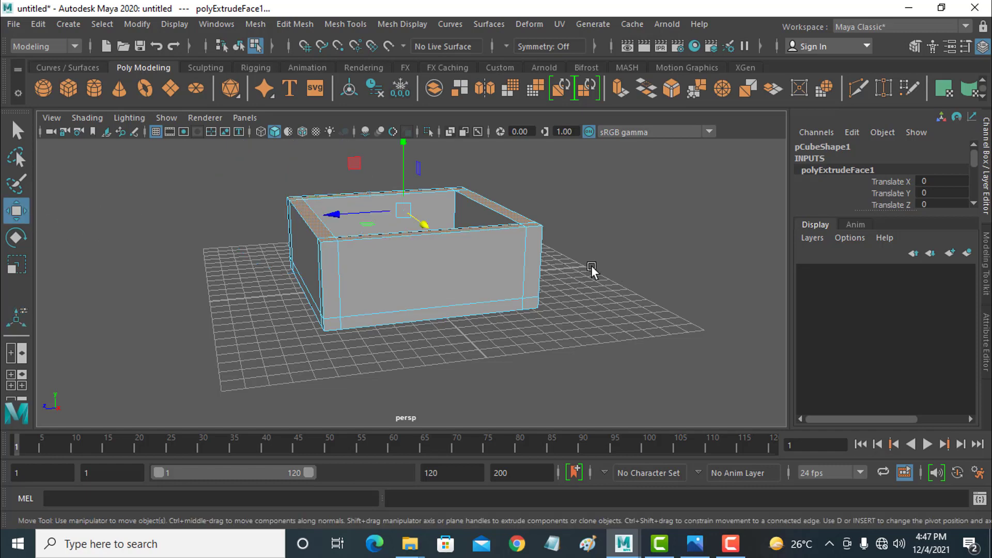
pyautogui.moveTo(588, 267)
pyautogui.keyDown('alt'); pyautogui.mouseDown()
pyautogui.moveTo(577, 280)
pyautogui.moveTo(581, 272)
pyautogui.mouseUp(); pyautogui.keyUp('alt')
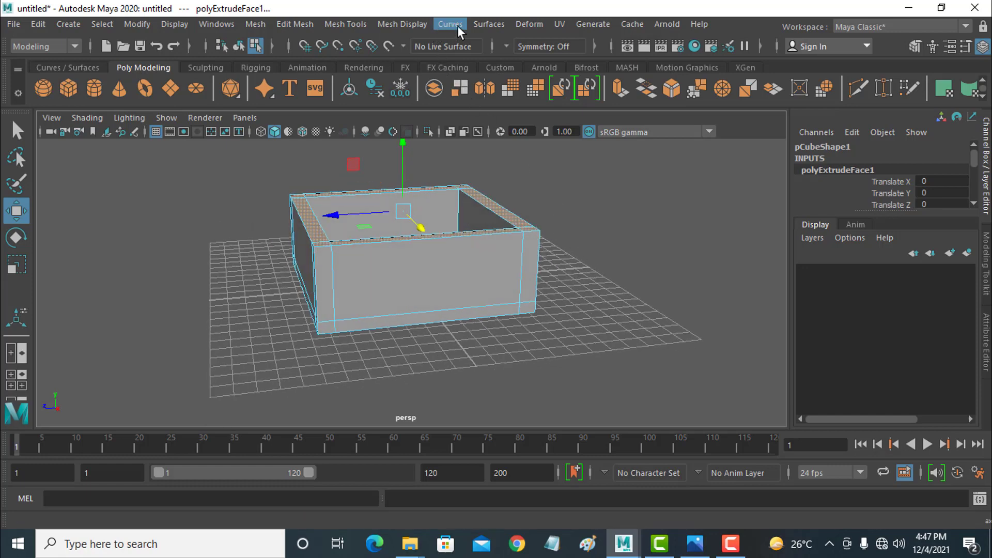
pyautogui.click(355, 27)
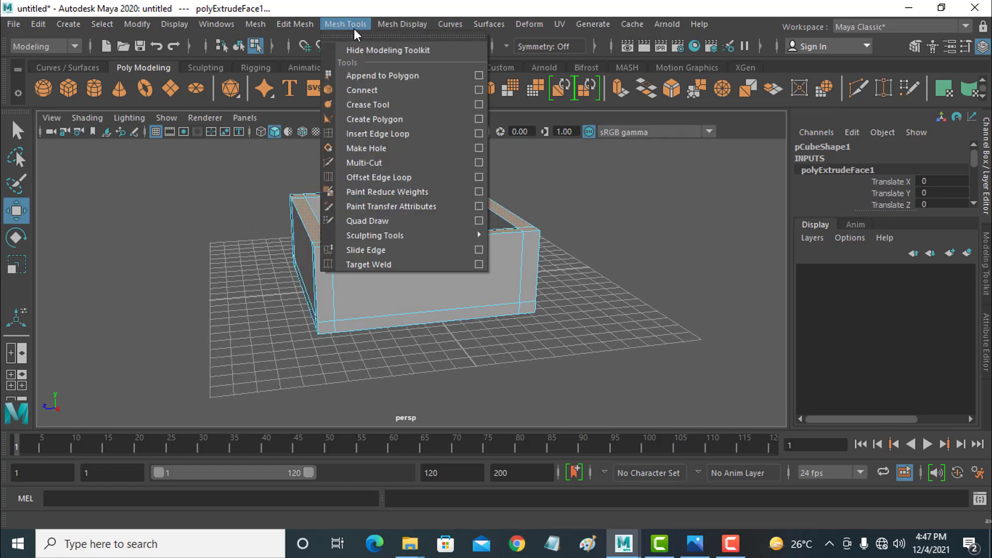
pyautogui.click(364, 134)
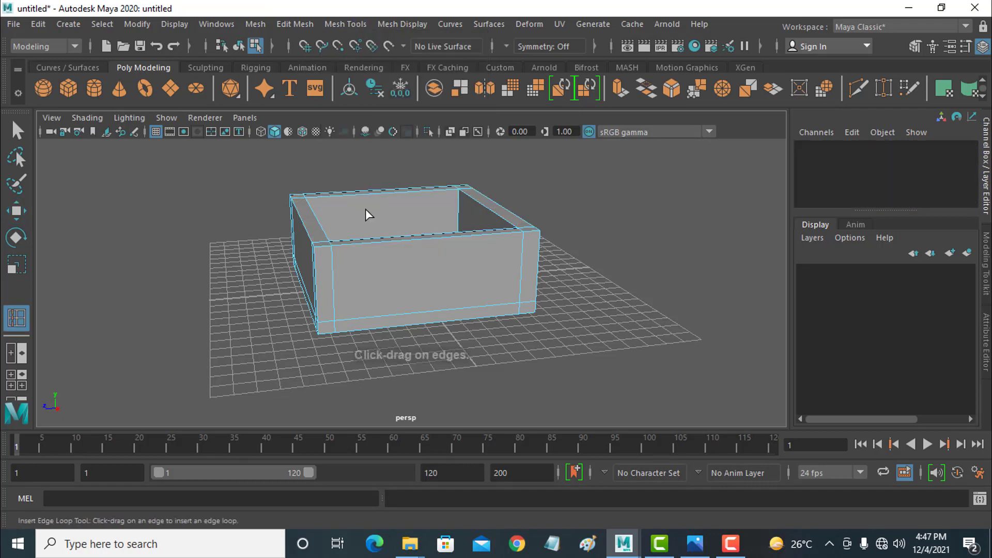
pyautogui.click(334, 284)
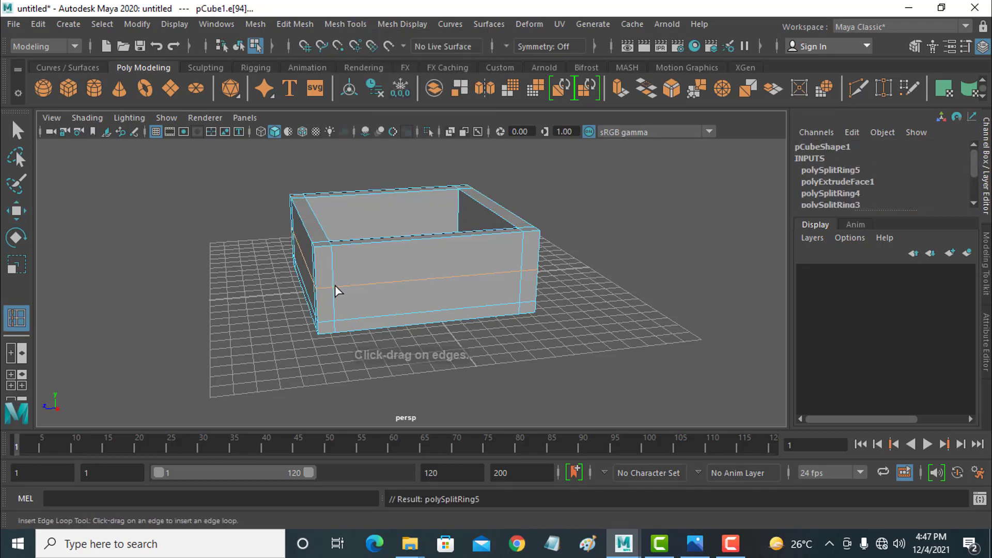
pyautogui.click(23, 216)
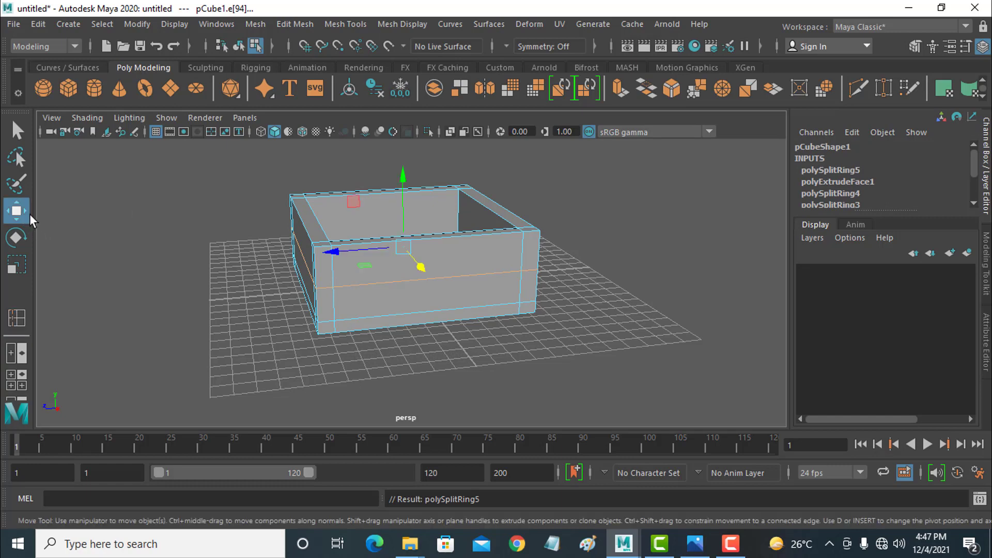
# Duplicate the whole box and move the copy straight up until it sits just above the original.
pyautogui.moveTo(478, 250); pyautogui.dragTo(532, 123, button='right')
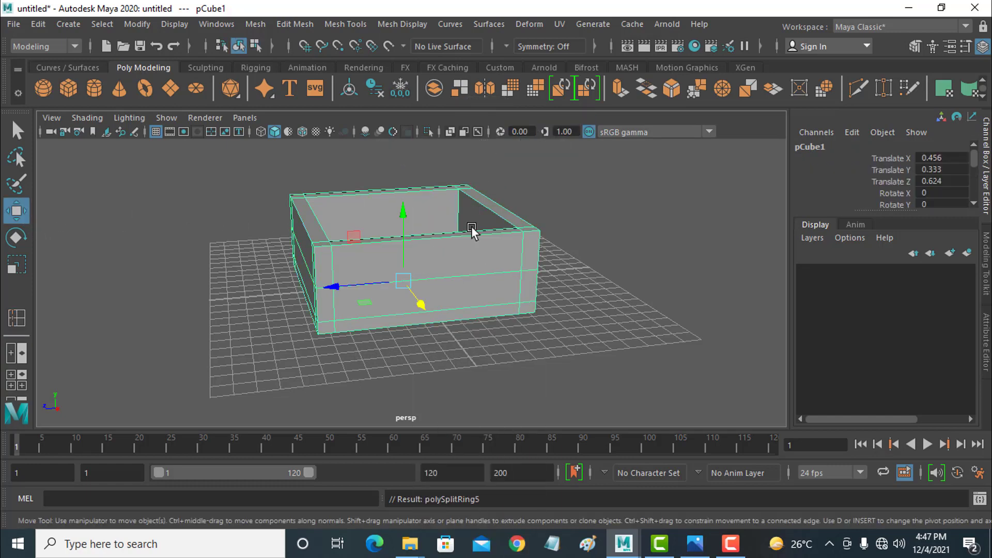
pyautogui.hotkey('ctrl', 'd')
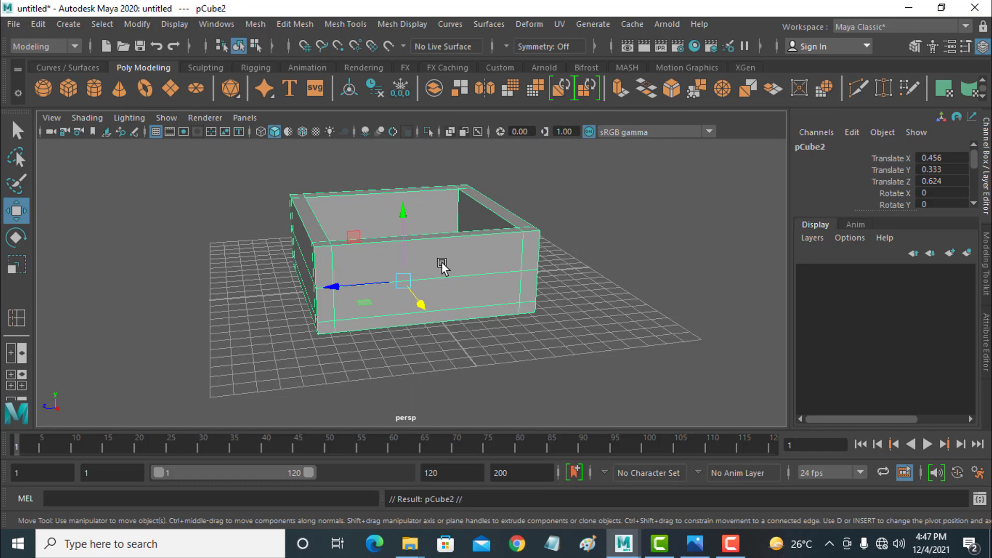
pyautogui.moveTo(405, 215); pyautogui.dragTo(401, 128)
pyautogui.keyDown('alt'); pyautogui.moveTo(439, 240); pyautogui.dragTo(436, 333, button='middle'); pyautogui.keyUp('alt')
# Try to delete the faces above the middle edge loop on the raised copy.
pyautogui.moveTo(439, 280); pyautogui.dragTo(435, 191, button='right')
pyautogui.keyDown('alt'); pyautogui.moveTo(404, 326); pyautogui.dragTo(363, 296); pyautogui.keyUp('alt')
pyautogui.moveTo(229, 167); pyautogui.dragTo(537, 209)
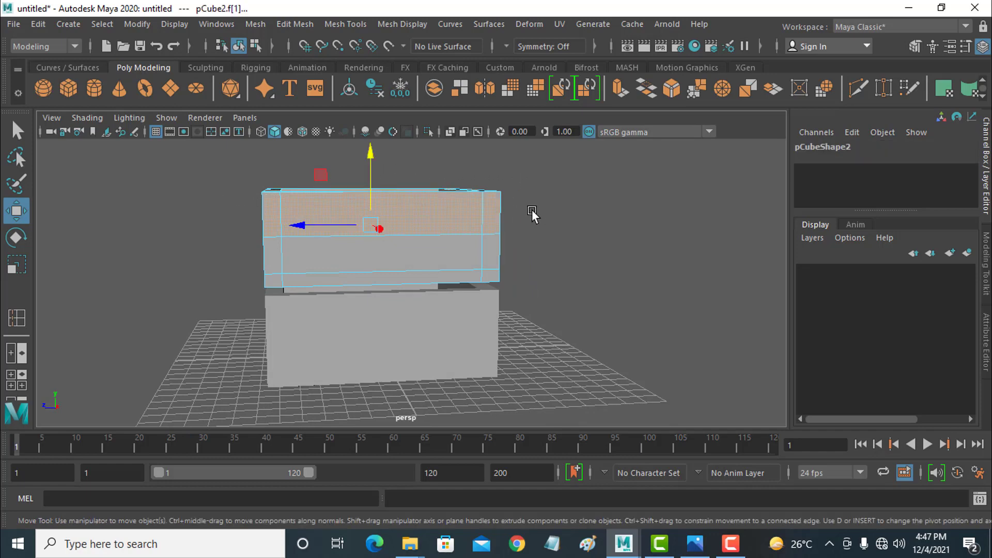
pyautogui.press('Delete')
pyautogui.keyDown('alt'); pyautogui.moveTo(452, 271); pyautogui.dragTo(582, 295); pyautogui.keyUp('alt')
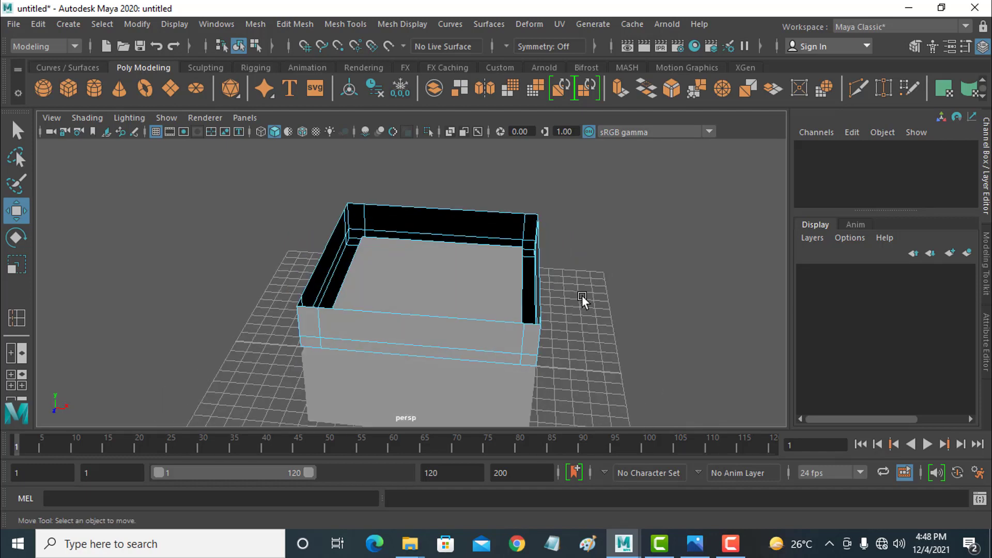
pyautogui.press('F11')
pyautogui.keyDown('alt'); pyautogui.moveTo(582, 295); pyautogui.dragTo(673, 306); pyautogui.keyUp('alt')
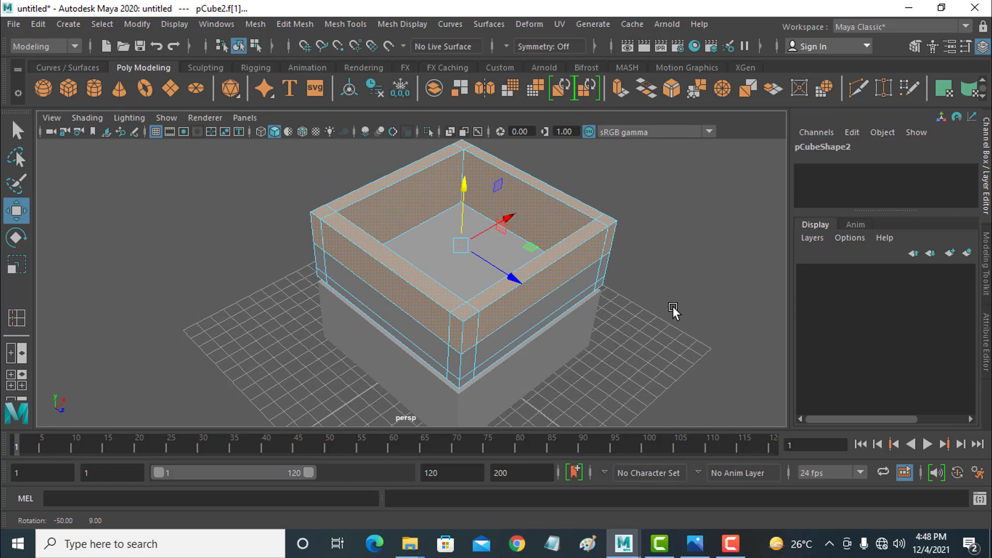
# Insert a horizontal edge loop around the inner walls of the raised copy at about mid-height.
pyautogui.click(659, 254)
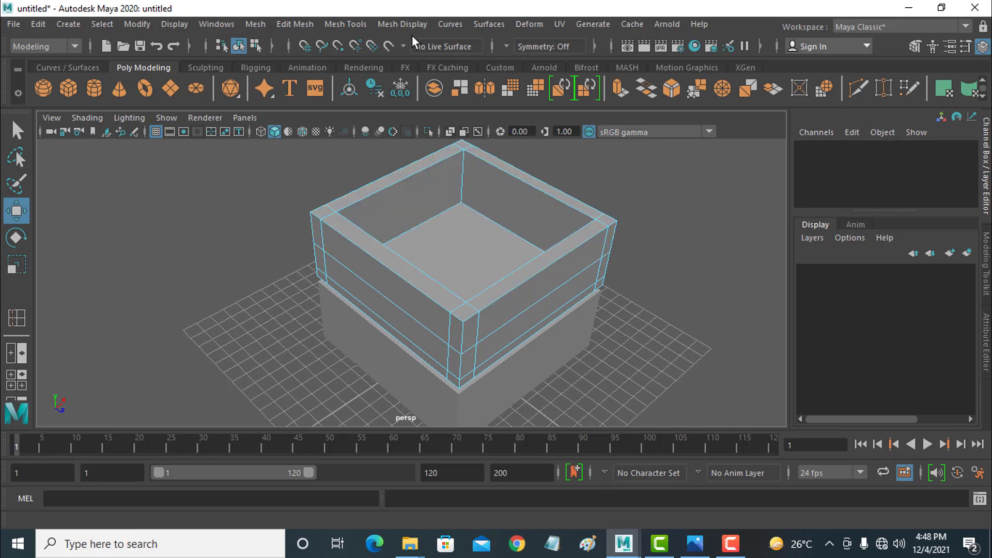
pyautogui.click(361, 23)
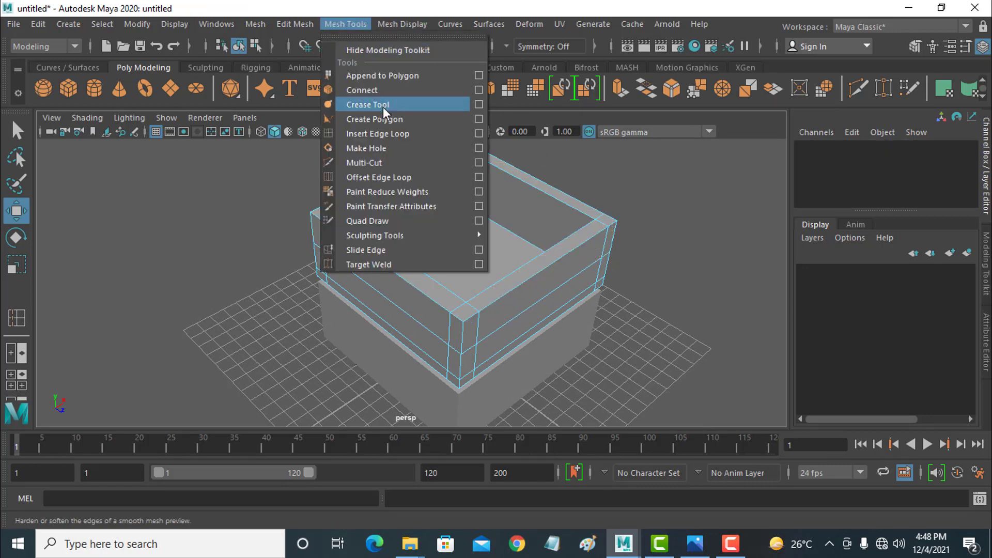
pyautogui.click(385, 135)
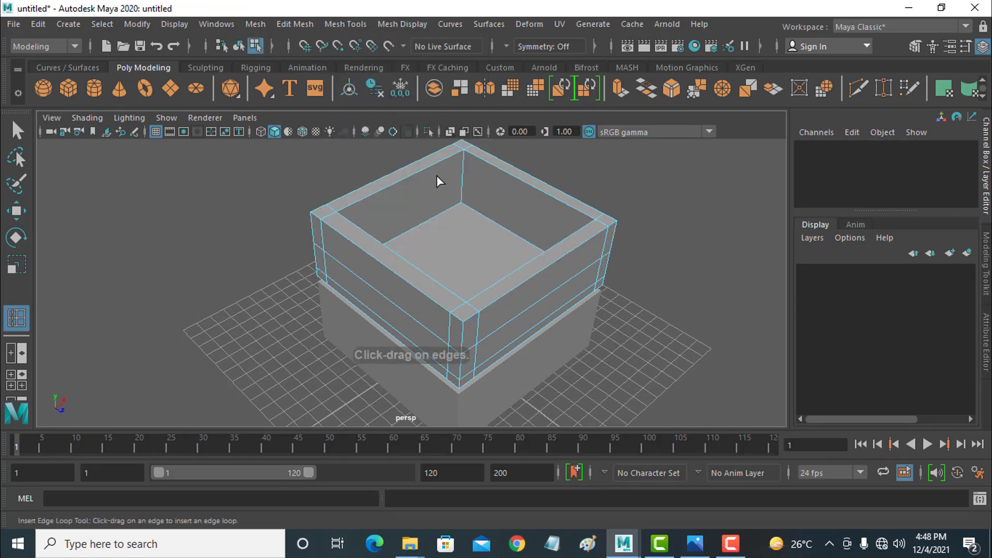
pyautogui.click(465, 179)
pyautogui.click(462, 180)
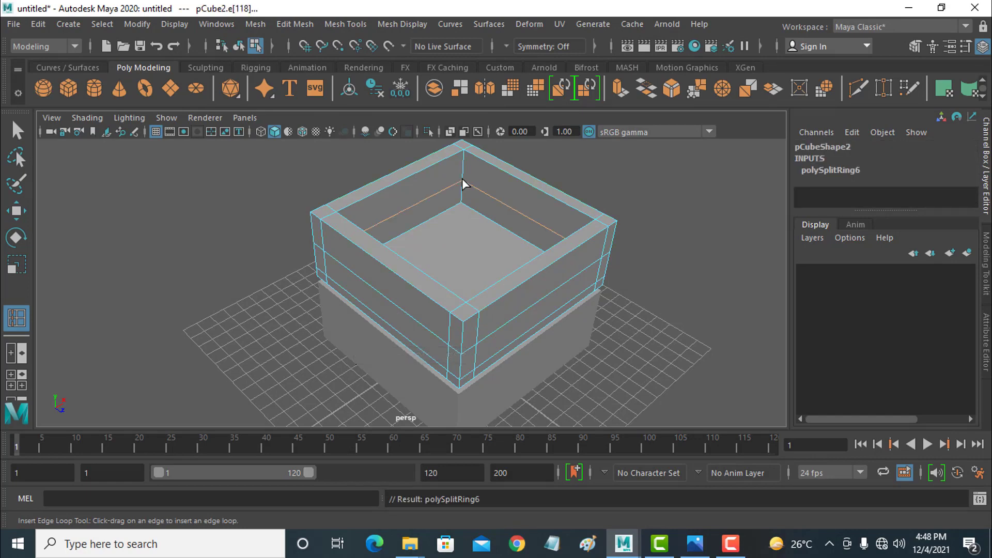
# Delete all faces above the inner and outer middle edge loops on the raised copy, leaving its lower half.
pyautogui.keyDown('alt'); pyautogui.moveTo(520, 259); pyautogui.dragTo(353, 229); pyautogui.keyUp('alt')
pyautogui.moveTo(379, 207)
pyautogui.mouseDown(button='right')
pyautogui.moveTo(378, 178)
pyautogui.moveTo(375, 195)
pyautogui.mouseUp(button='right')
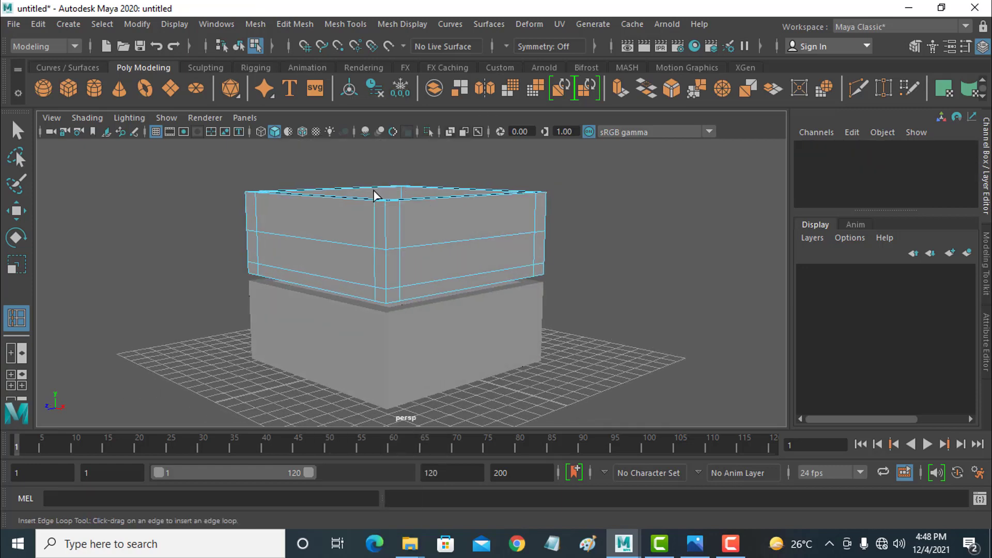
pyautogui.click(17, 210)
pyautogui.keyDown('alt'); pyautogui.moveTo(389, 266); pyautogui.dragTo(355, 259); pyautogui.keyUp('alt')
pyautogui.moveTo(336, 189); pyautogui.dragTo(556, 197)
pyautogui.keyDown('alt'); pyautogui.moveTo(451, 223); pyautogui.dragTo(454, 261); pyautogui.keyUp('alt')
pyautogui.press('Delete')
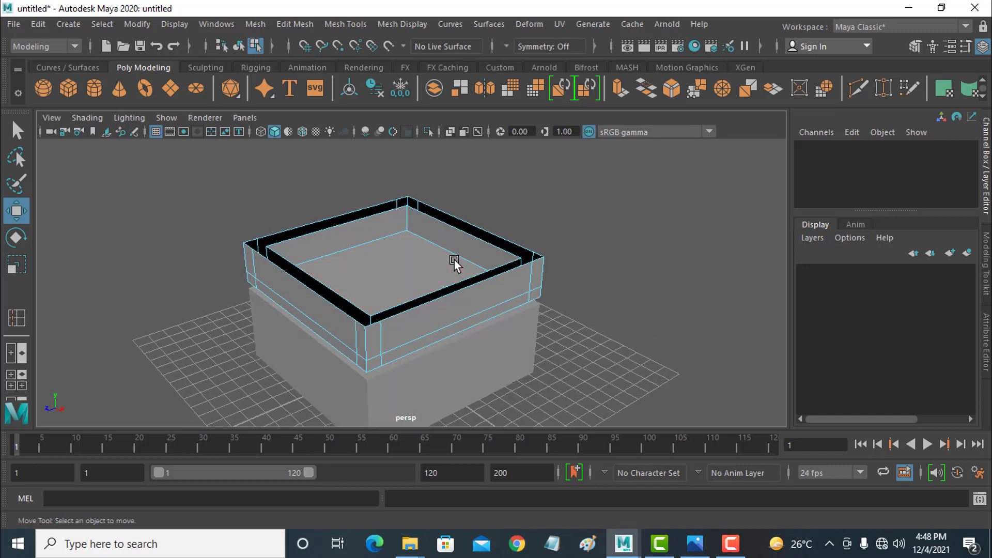
# Try to extrude a long edge inside the outer wall of the cut copy.
pyautogui.scroll(3, 490, 275)
pyautogui.keyDown('alt'); pyautogui.moveTo(466, 274); pyautogui.dragTo(553, 293); pyautogui.keyUp('alt')
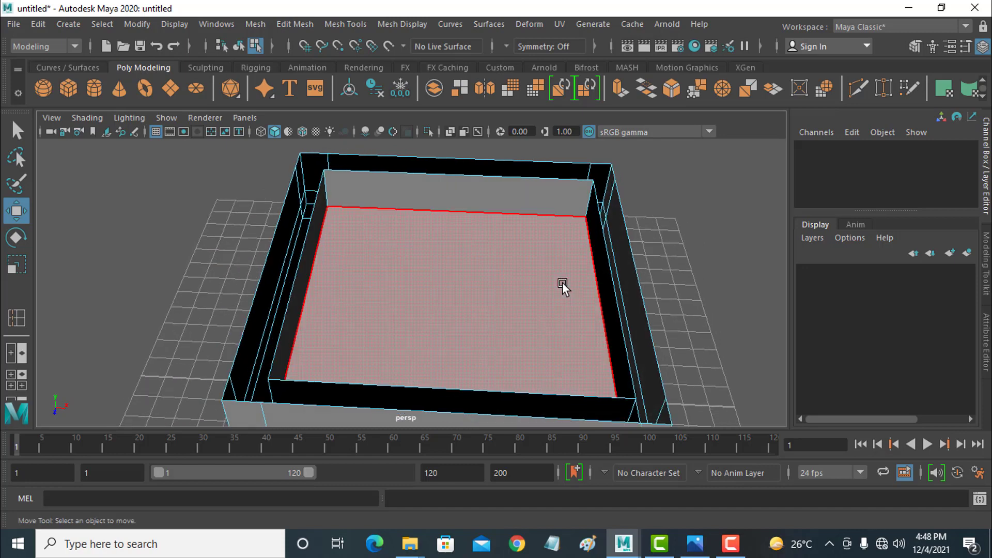
pyautogui.moveTo(616, 277); pyautogui.dragTo(612, 110, button='right')
pyautogui.click(618, 274)
pyautogui.click(616, 276)
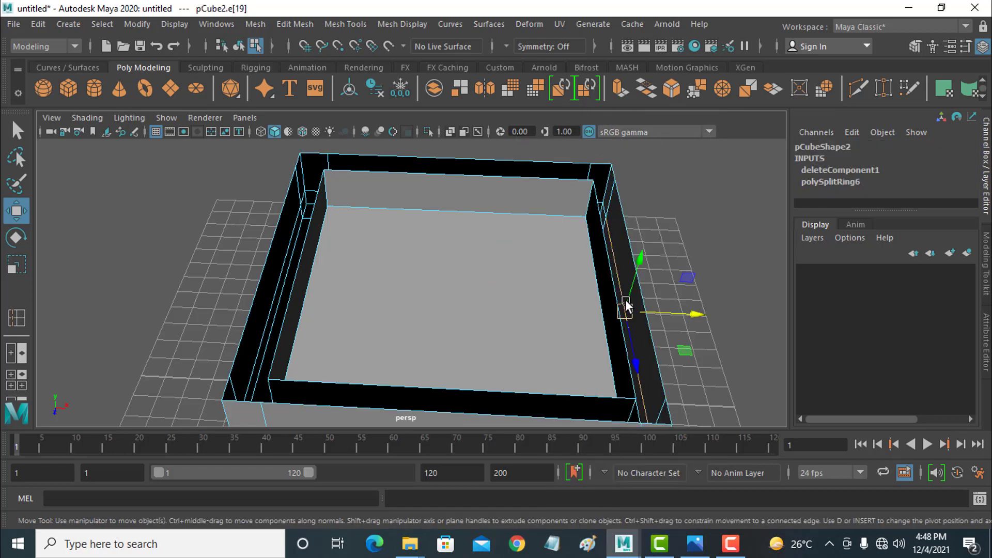
pyautogui.hotkey('ctrl', 'e')
pyautogui.moveTo(668, 312)
pyautogui.mouseDown()
pyautogui.moveTo(693, 312)
pyautogui.moveTo(673, 314)
pyautogui.mouseUp()
pyautogui.keyDown('alt'); pyautogui.moveTo(653, 349); pyautogui.dragTo(589, 336); pyautogui.keyUp('alt')
pyautogui.hotkey('ctrl', 'z')
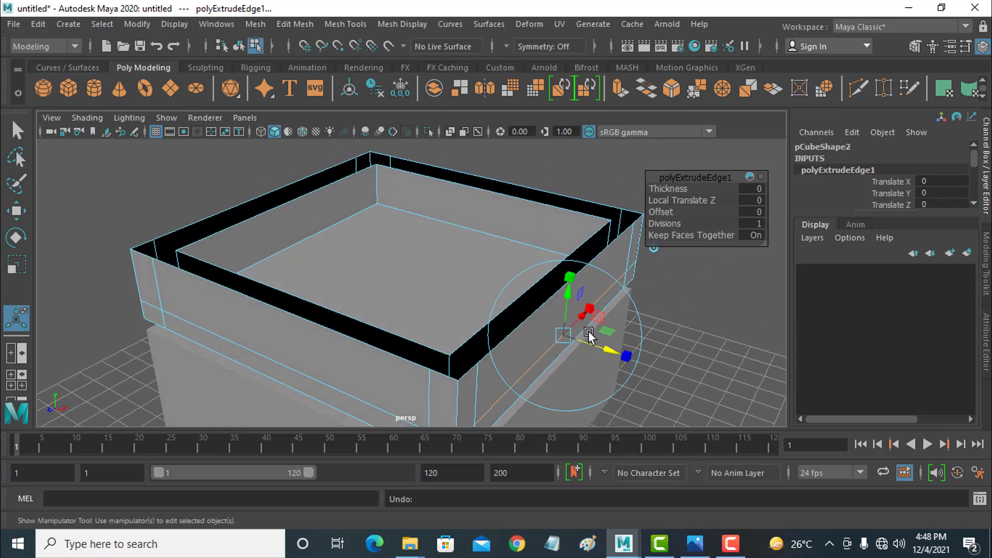
# Extrude the open top edge of one inner wall across to the outer wall, with a local Z translation of about -0.708.
pyautogui.click(537, 280)
pyautogui.hotkey('ctrl', 'e')
pyautogui.moveTo(504, 267); pyautogui.dragTo(525, 279)
pyautogui.keyDown('alt'); pyautogui.moveTo(631, 270); pyautogui.dragTo(556, 297); pyautogui.keyUp('alt')
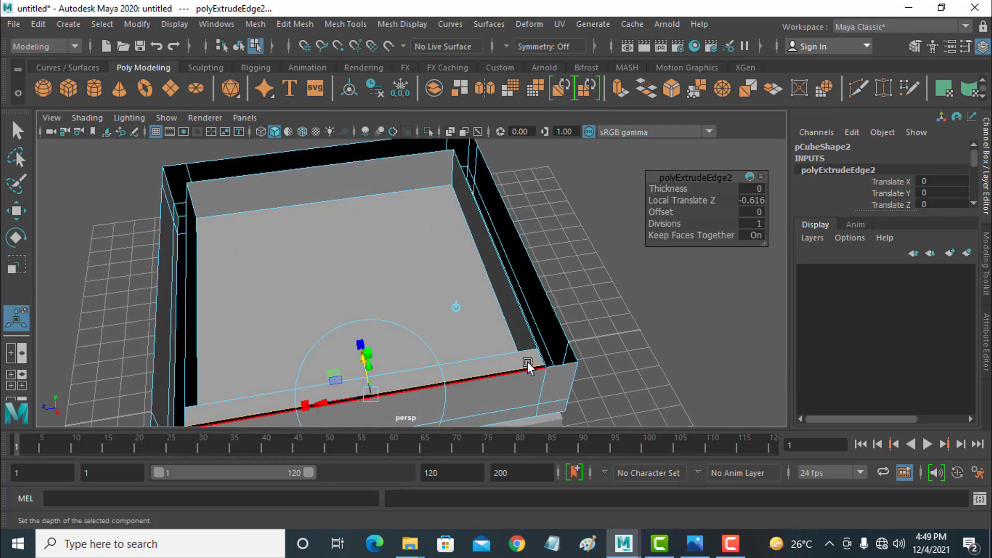
pyautogui.scroll(10, 540, 297)
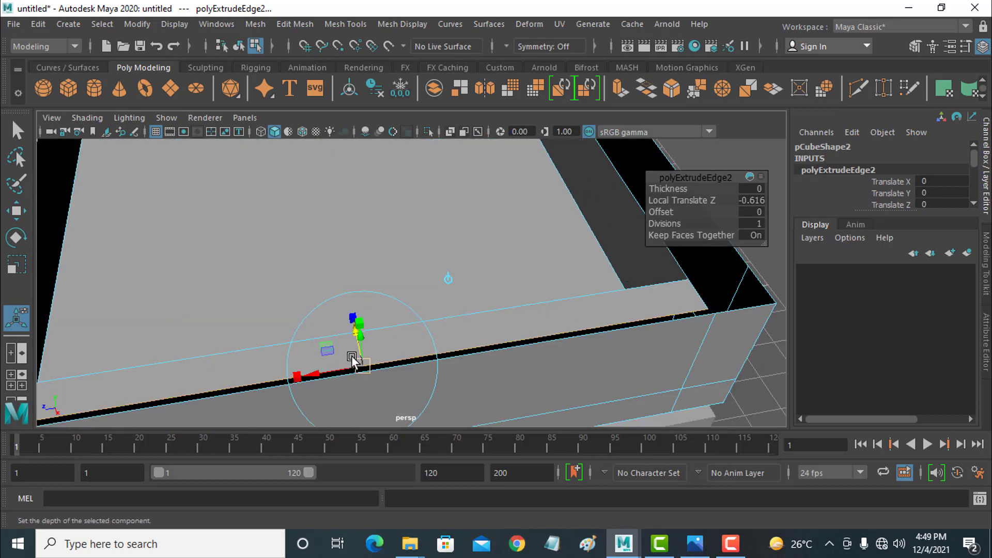
pyautogui.keyDown('alt'); pyautogui.moveTo(408, 353); pyautogui.dragTo(632, 239); pyautogui.keyUp('alt')
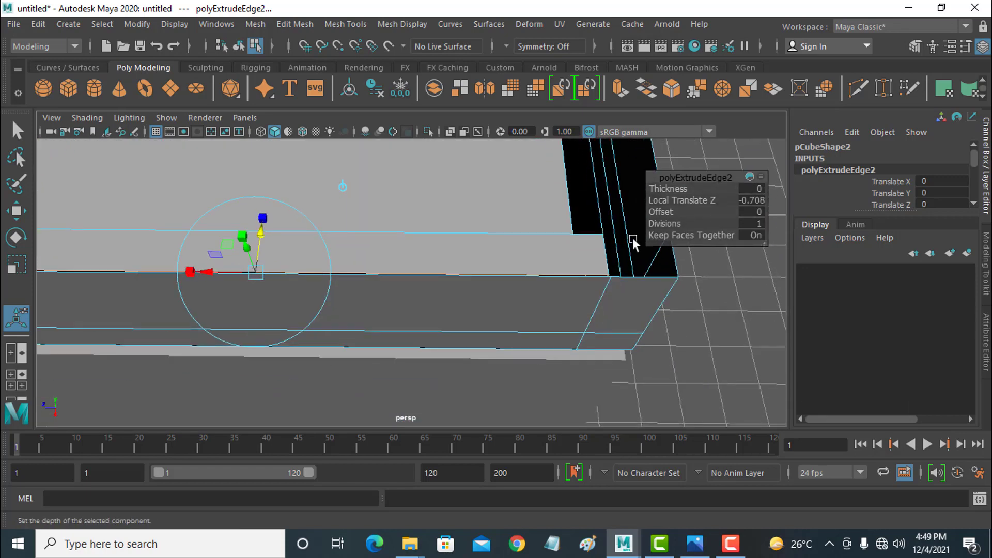
# Try to weld the extruded strip's corner vertex to the neighbouring outer wall vertex.
pyautogui.moveTo(510, 258); pyautogui.dragTo(457, 146, button='right')
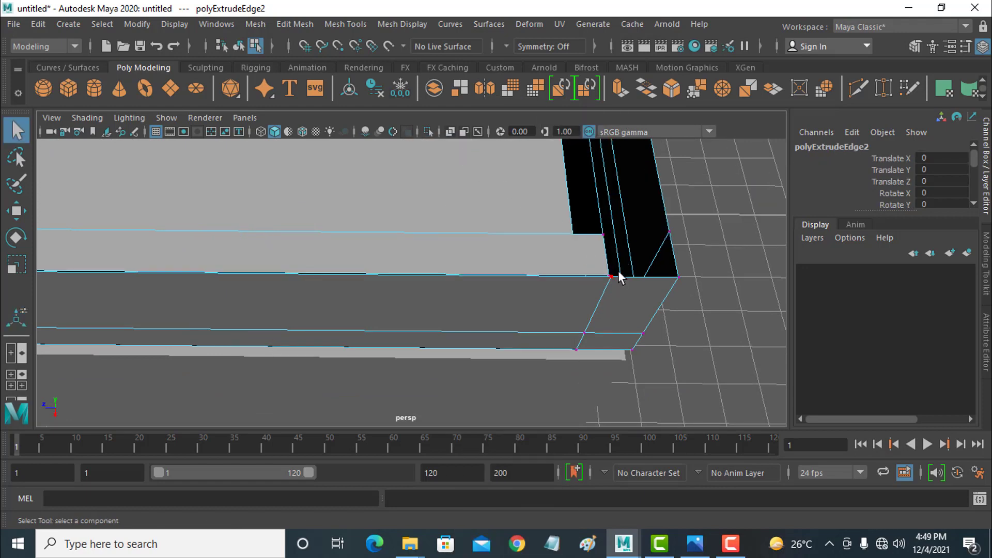
pyautogui.scroll(5, 612, 280)
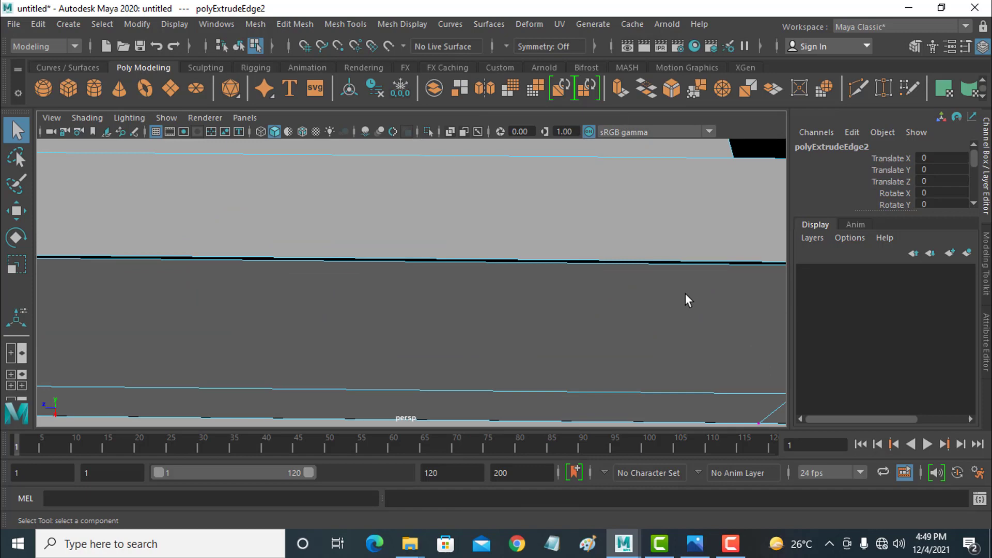
pyautogui.scroll(-5, 687, 300)
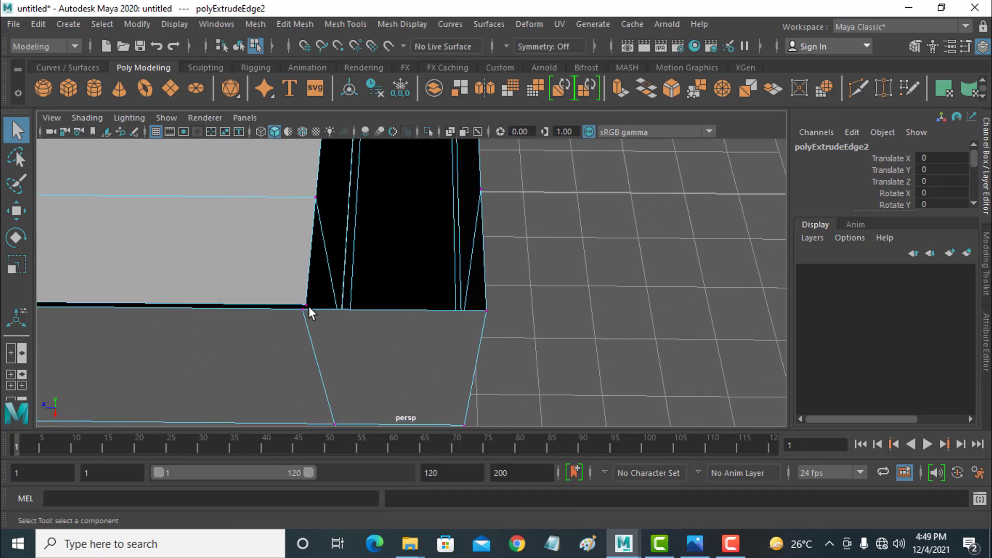
pyautogui.click(305, 307)
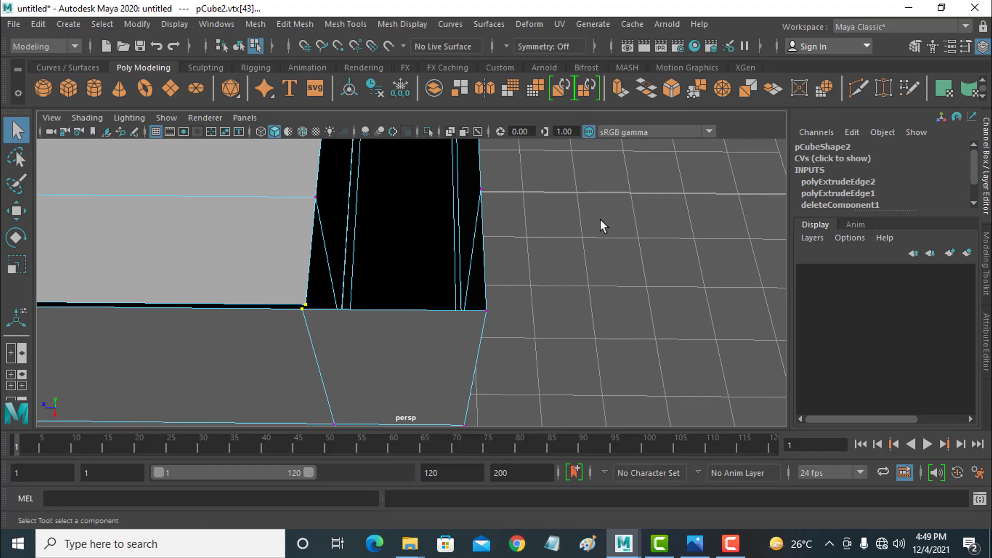
pyautogui.hotkey('ctrl', 'z')
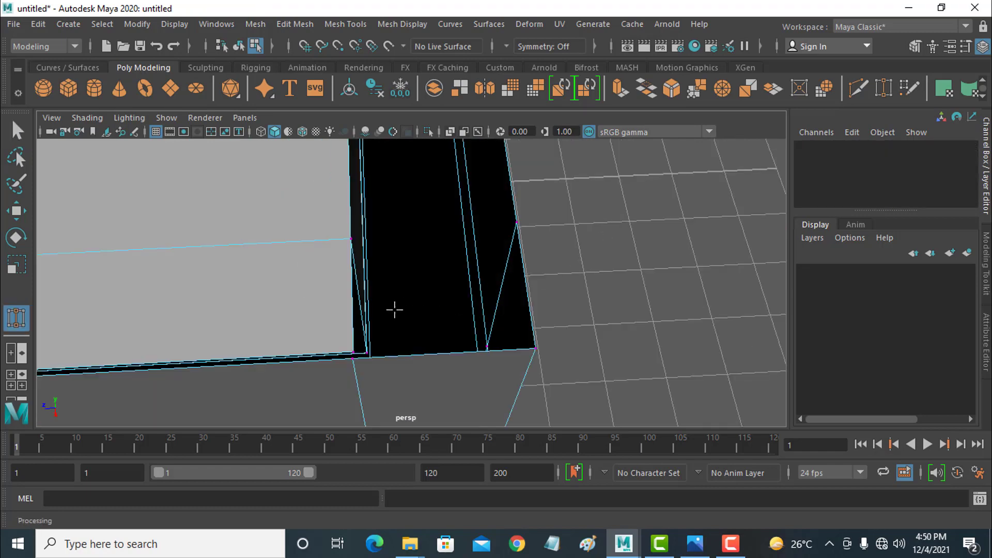
pyautogui.keyDown('alt'); pyautogui.moveTo(414, 301); pyautogui.dragTo(397, 280); pyautogui.keyUp('alt')
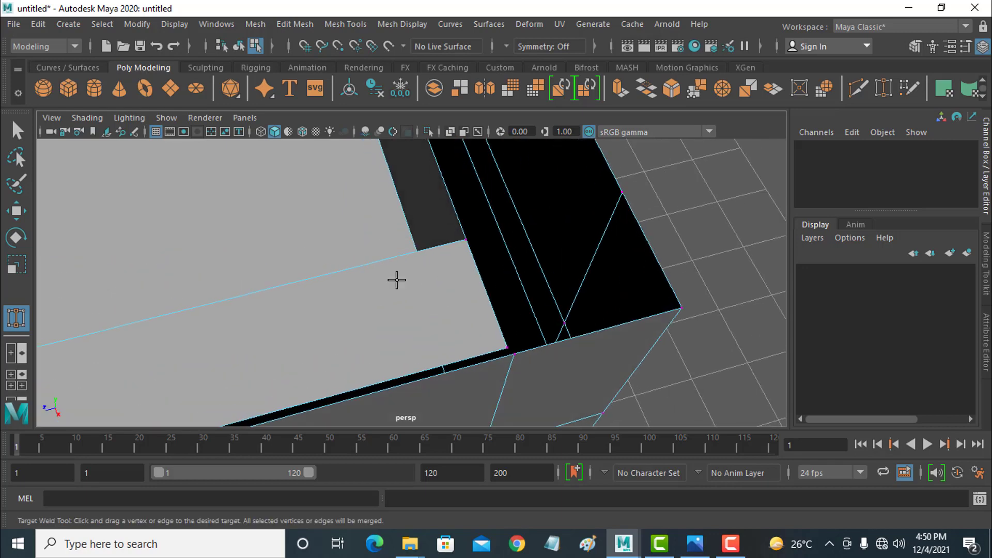
pyautogui.click(17, 216)
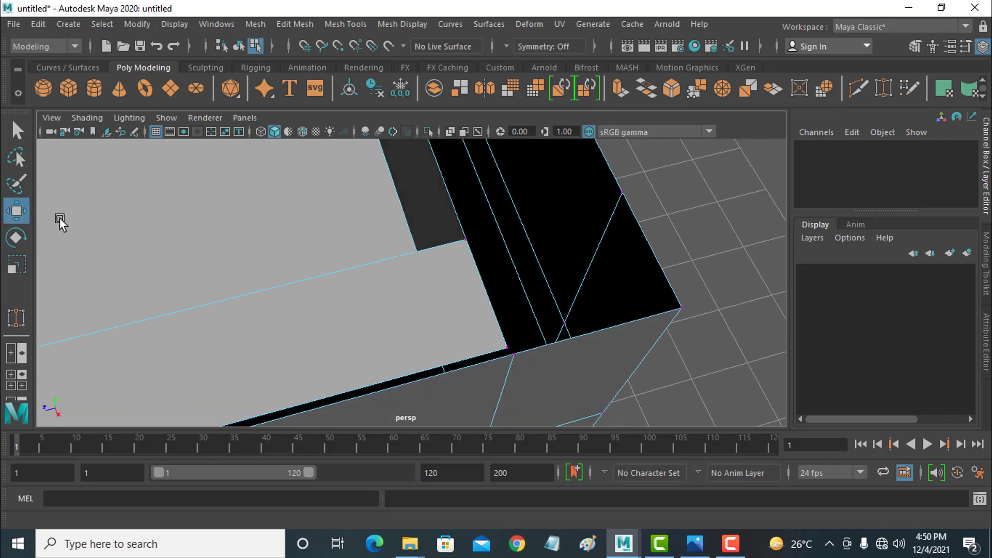
# Try to move a vertex near the open corner of the rim.
pyautogui.keyDown('alt'); pyautogui.moveTo(489, 345); pyautogui.dragTo(466, 268); pyautogui.keyUp('alt')
pyautogui.moveTo(500, 330); pyautogui.dragTo(486, 269)
pyautogui.hotkey('ctrl', 'z')
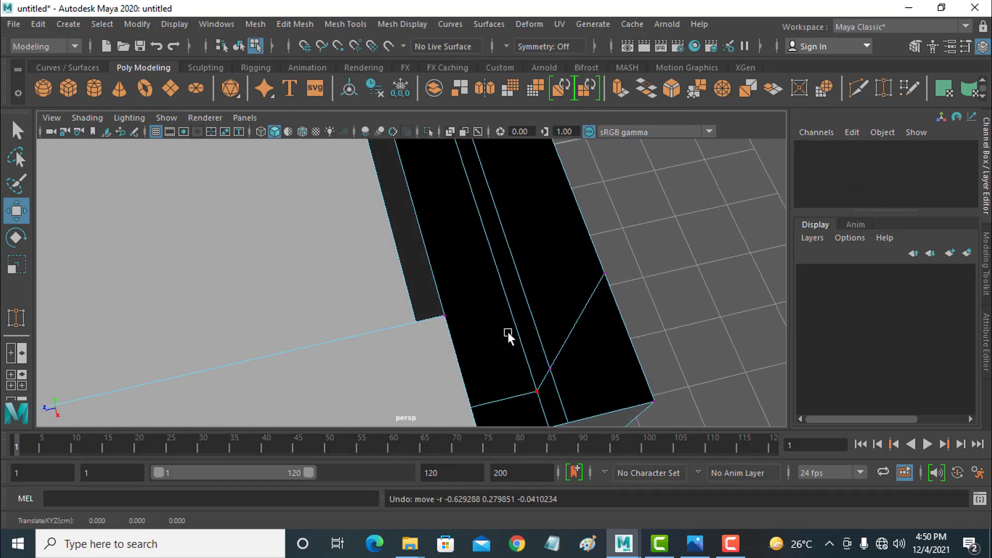
# Use Target Weld to merge the extruded strip's corner vertex into the adjacent vertex on the outer wall's top edge.
pyautogui.keyDown('alt'); pyautogui.moveTo(509, 361); pyautogui.dragTo(510, 296); pyautogui.keyUp('alt')
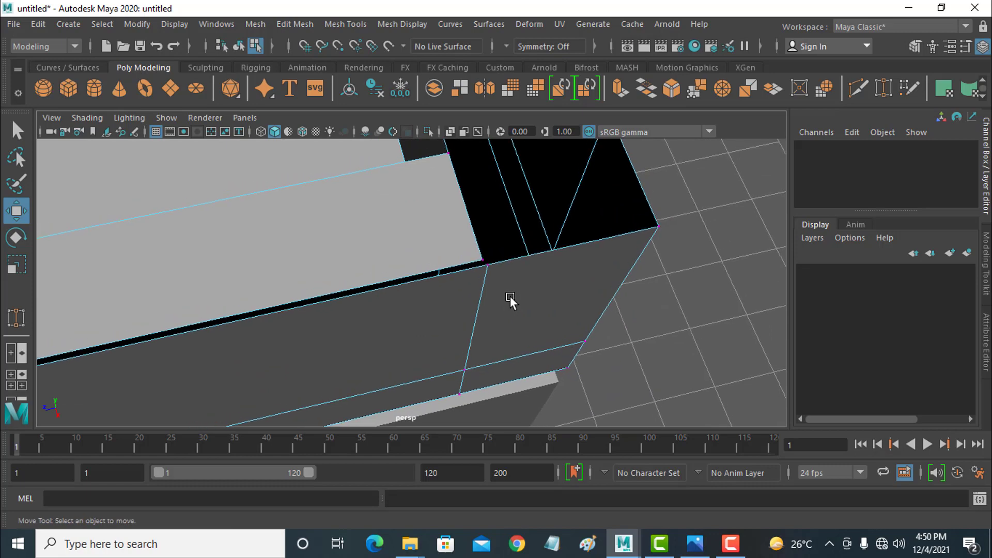
pyautogui.scroll(3, 510, 296)
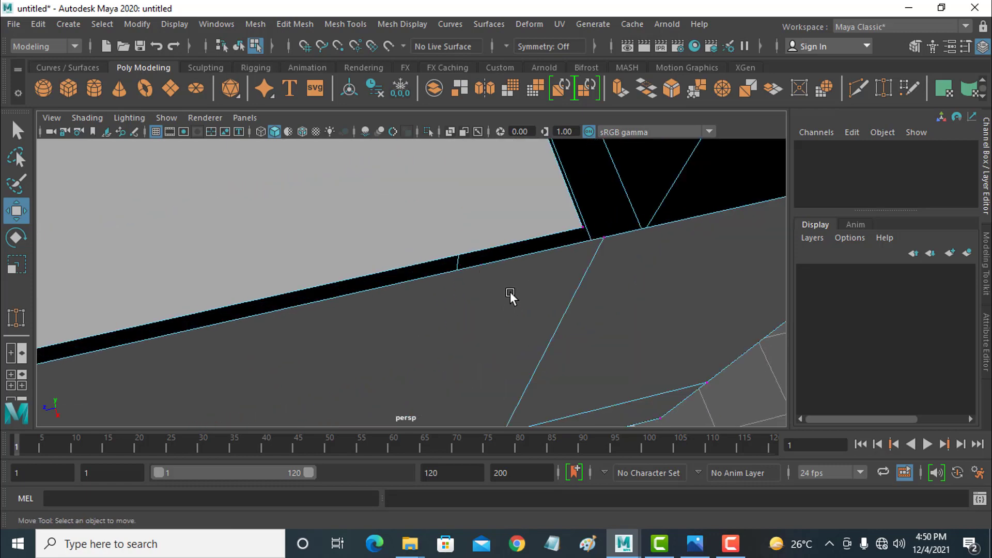
pyautogui.click(883, 87)
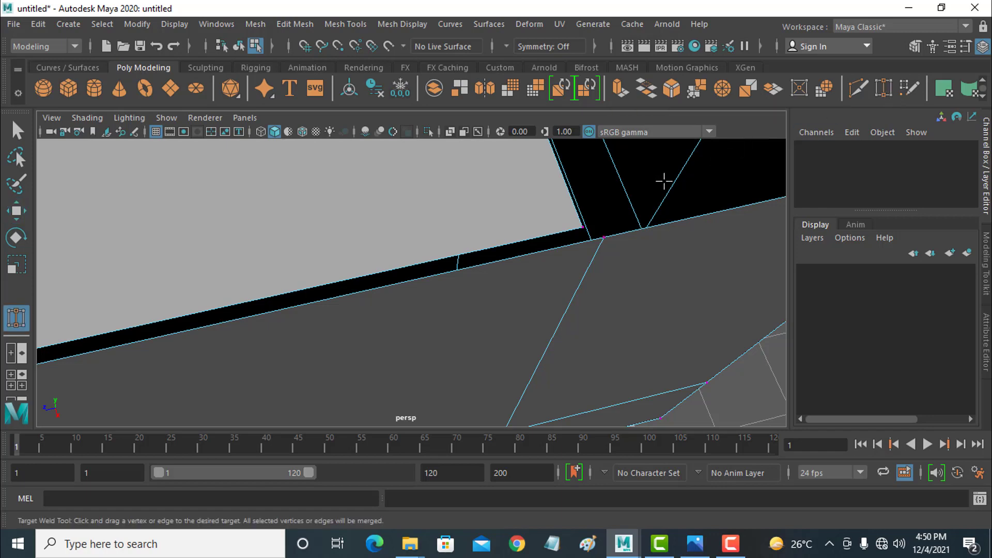
pyautogui.moveTo(595, 233); pyautogui.dragTo(602, 236)
pyautogui.moveTo(290, 308)
pyautogui.keyDown('alt'); pyautogui.mouseDown(button='right')
pyautogui.moveTo(184, 359)
pyautogui.moveTo(354, 325)
pyautogui.moveTo(215, 343)
pyautogui.moveTo(428, 287)
pyautogui.moveTo(235, 323)
pyautogui.moveTo(282, 312)
pyautogui.mouseUp(button='right'); pyautogui.keyUp('alt')
pyautogui.scroll(3, 339, 298)
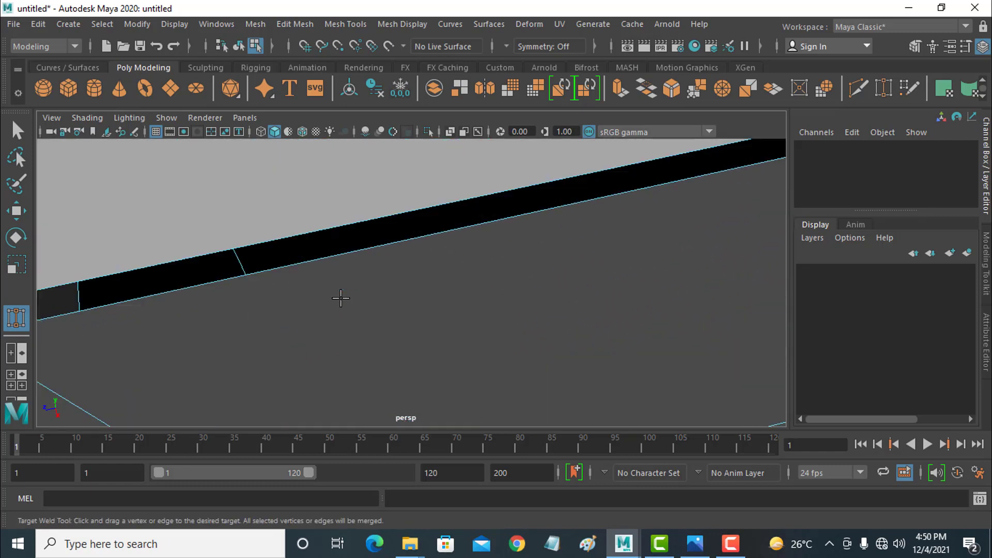
# Target Weld the first rim strip's remaining end vertex into the matching vertex on the outer wall's top edge.
pyautogui.scroll(-5, 248, 301)
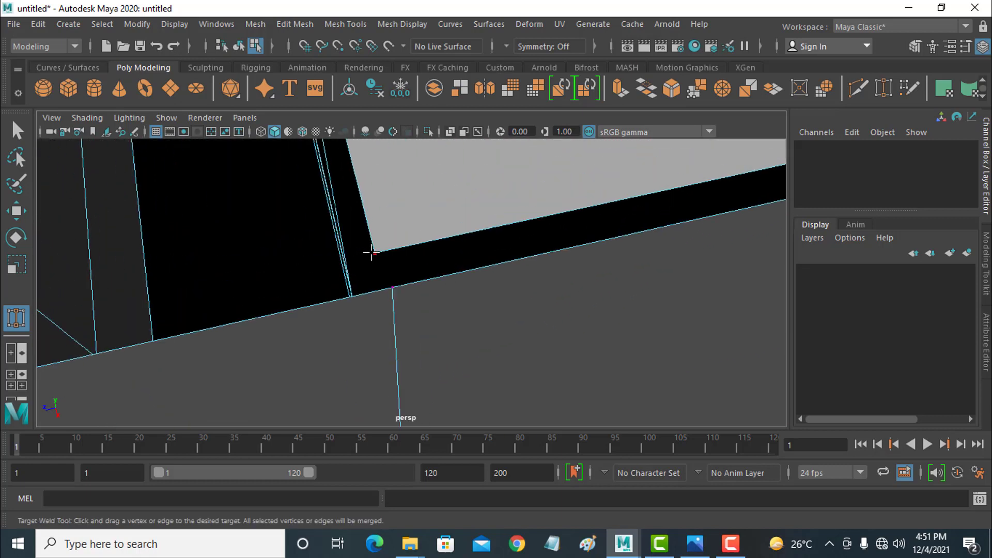
pyautogui.moveTo(371, 252); pyautogui.dragTo(385, 286)
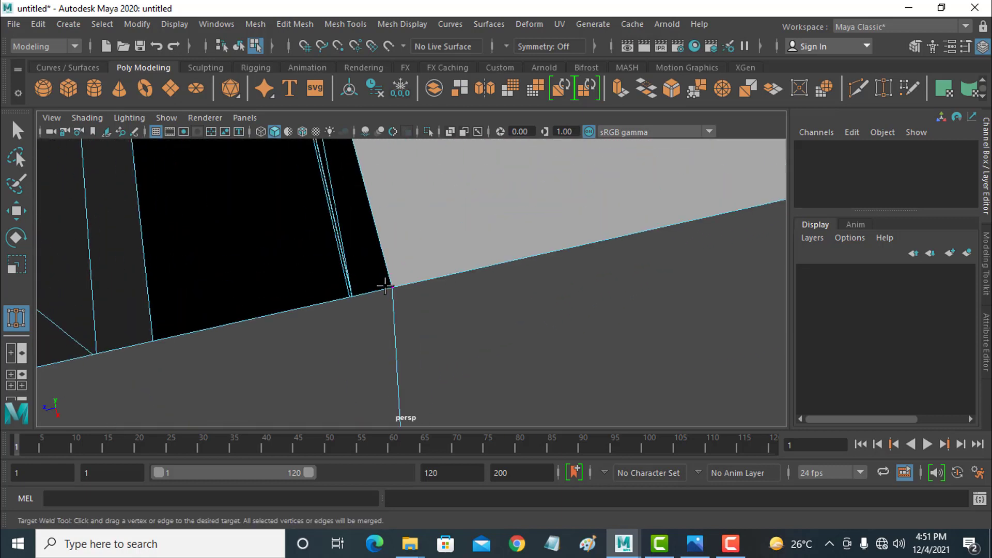
pyautogui.scroll(-6, 358, 307)
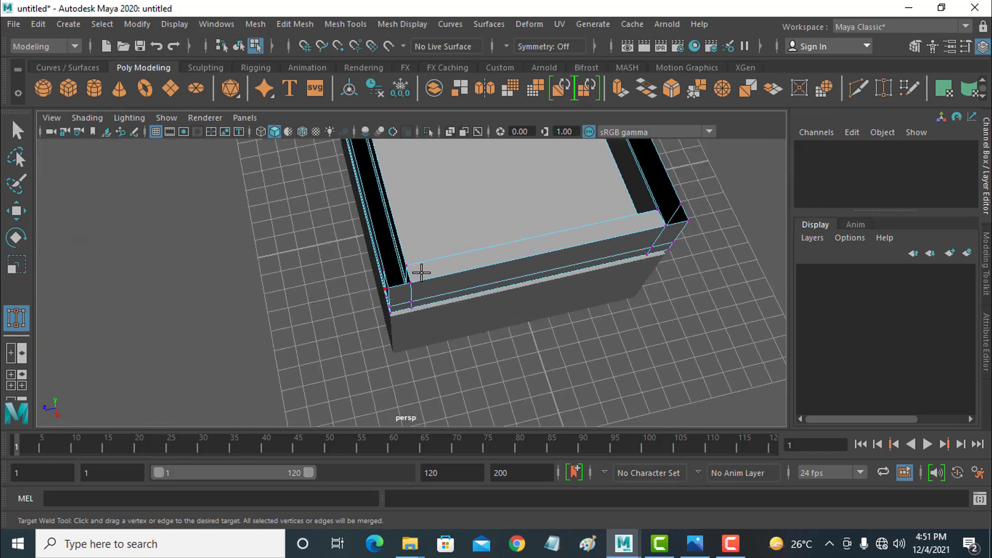
# Extrude the adjacent inner wall's open top edge toward the outer wall, with a local Z translation of about -0.742.
pyautogui.keyDown('alt'); pyautogui.moveTo(573, 240); pyautogui.dragTo(382, 307, button='middle'); pyautogui.keyUp('alt')
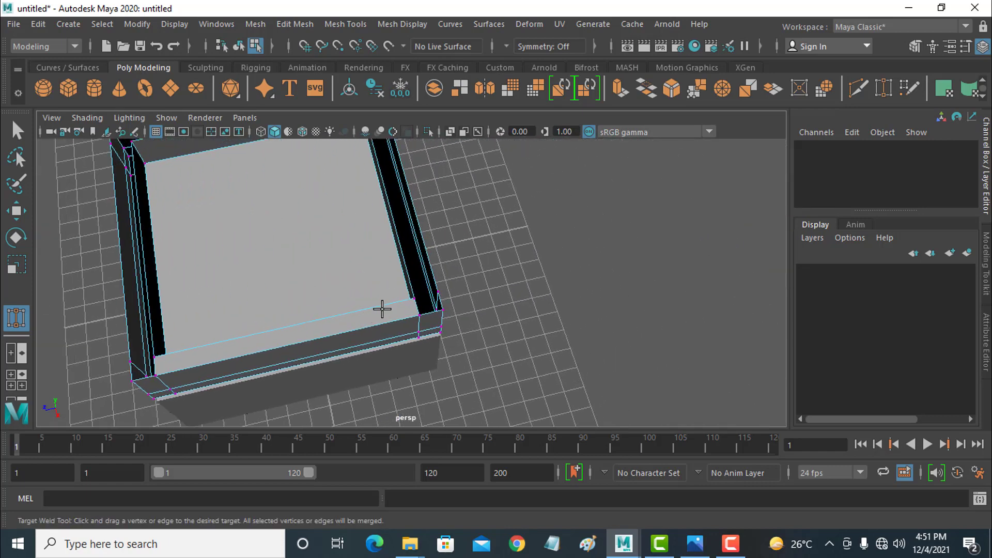
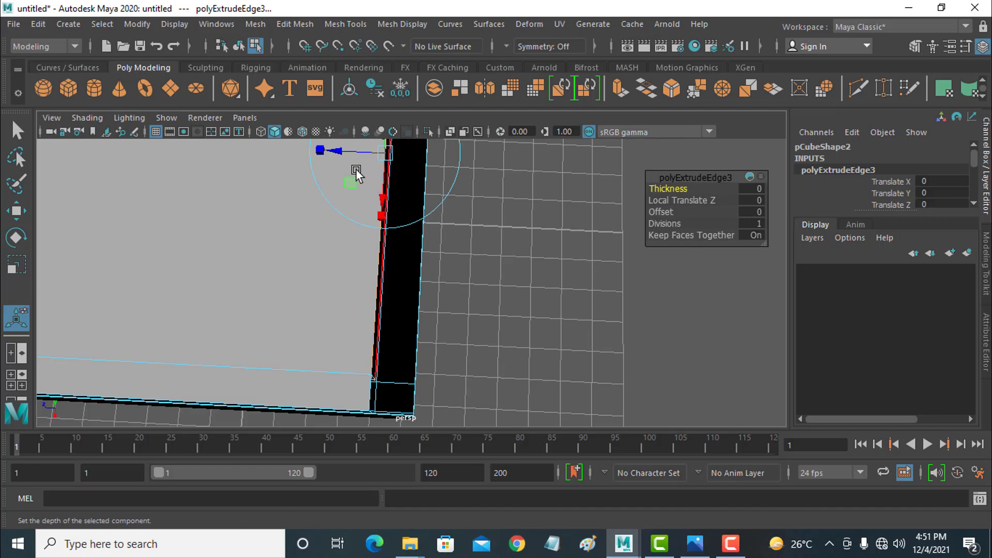
pyautogui.moveTo(344, 155); pyautogui.dragTo(372, 155)
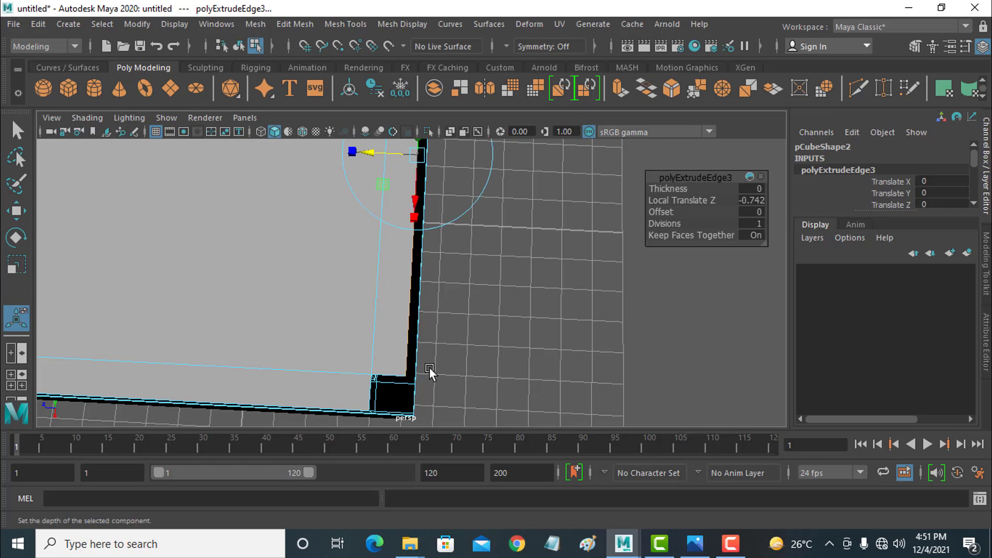
# Target Weld the second strip's end vertex beside the first strip into the outer wall's top-edge vertex.
pyautogui.scroll(2, 424, 377)
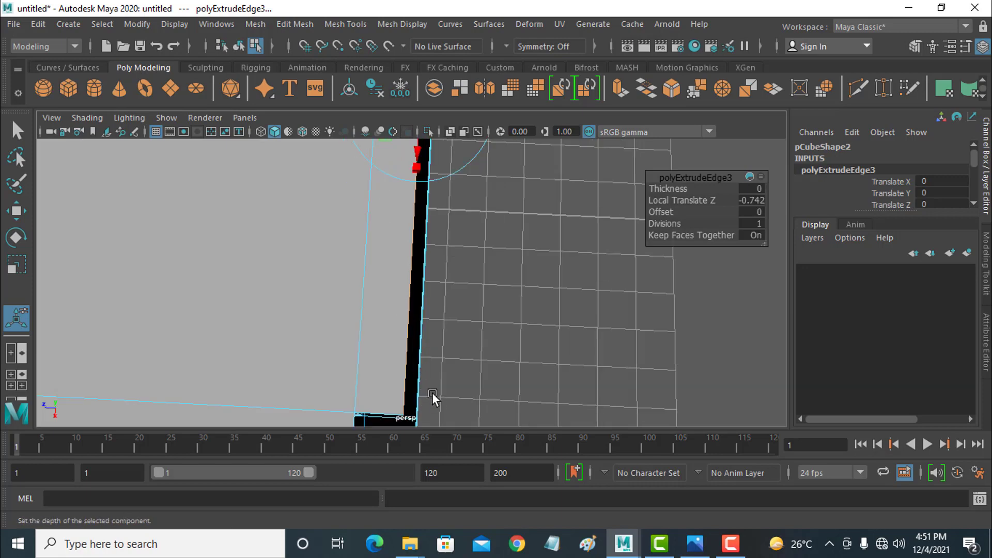
pyautogui.keyDown('alt'); pyautogui.moveTo(440, 395); pyautogui.dragTo(447, 331, button='middle'); pyautogui.keyUp('alt')
pyautogui.scroll(5, 447, 331)
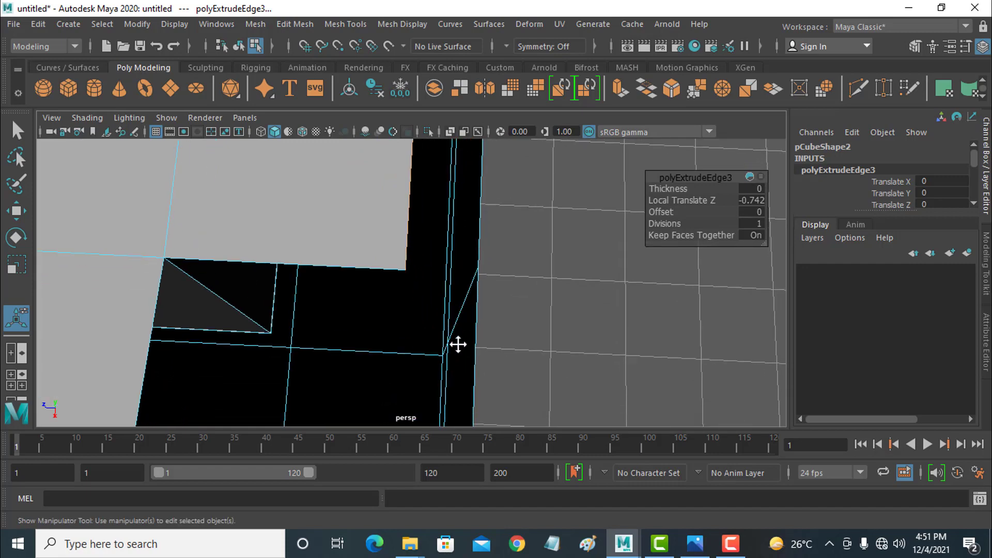
pyautogui.rightClick(427, 262)
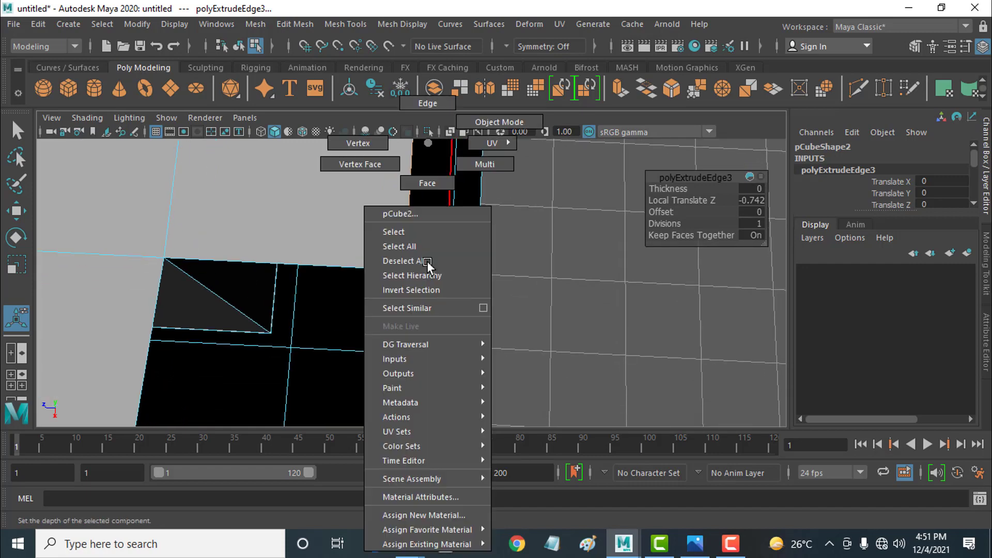
pyautogui.click(371, 144)
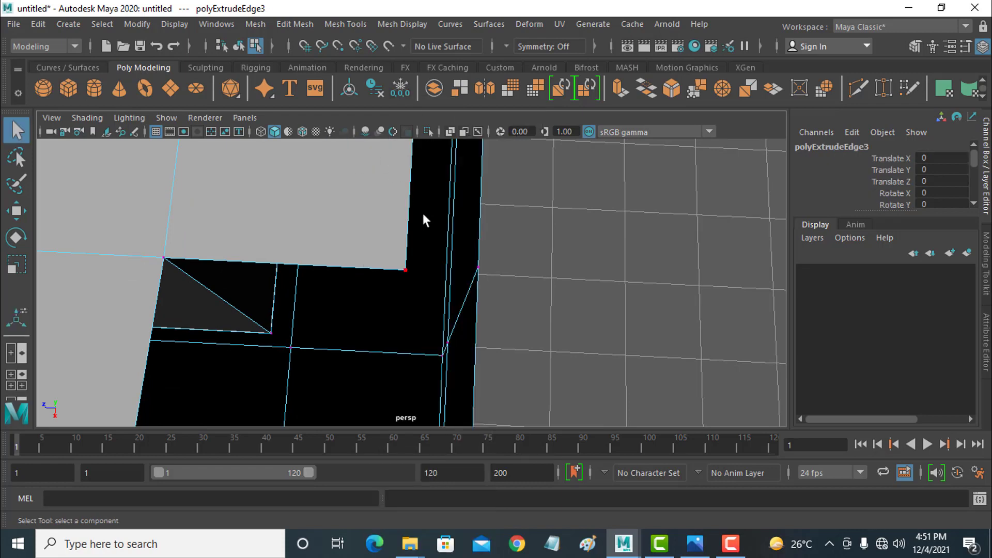
pyautogui.click(880, 89)
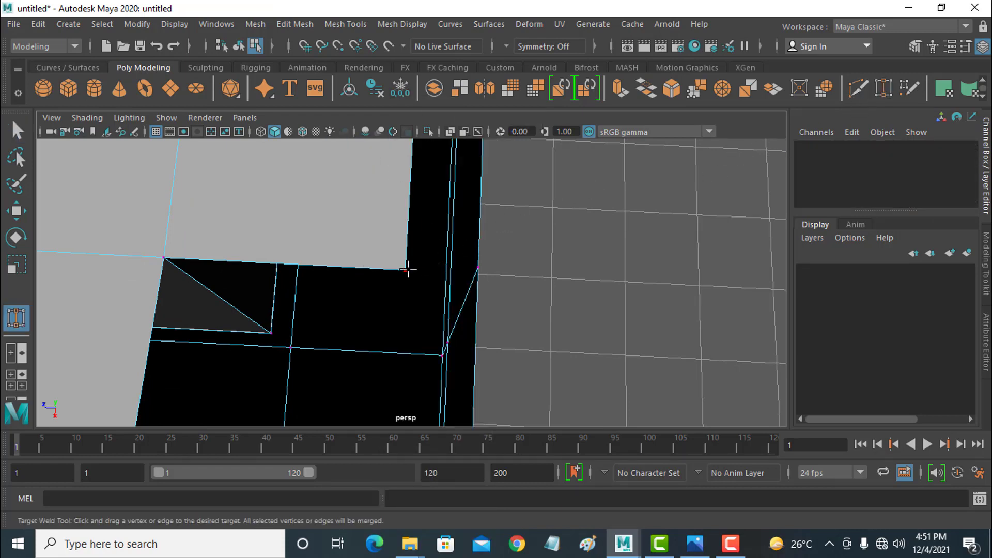
pyautogui.moveTo(407, 270); pyautogui.dragTo(478, 267)
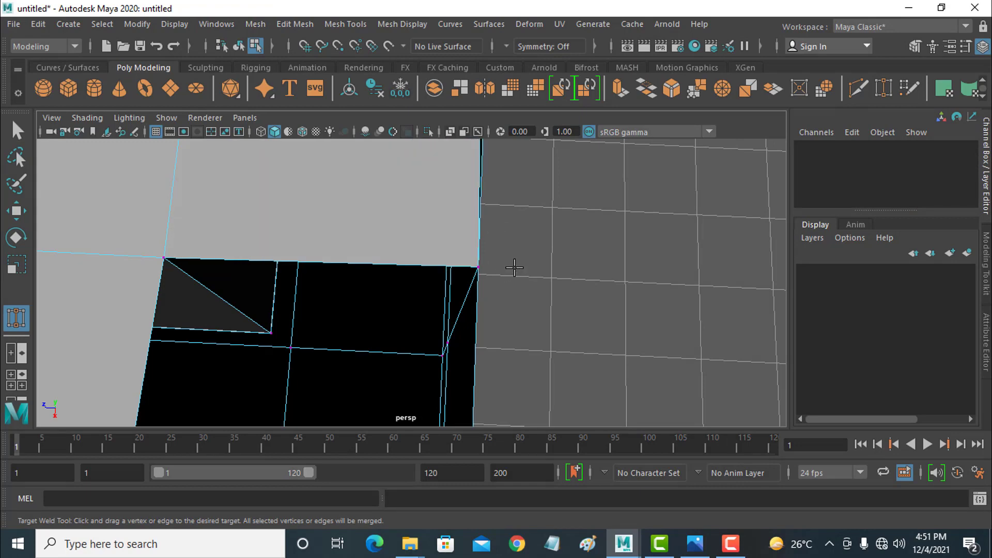
# Weld the vertex at the far end of the second strip into the neighbouring outer wall vertex.
pyautogui.scroll(-2, 528, 212)
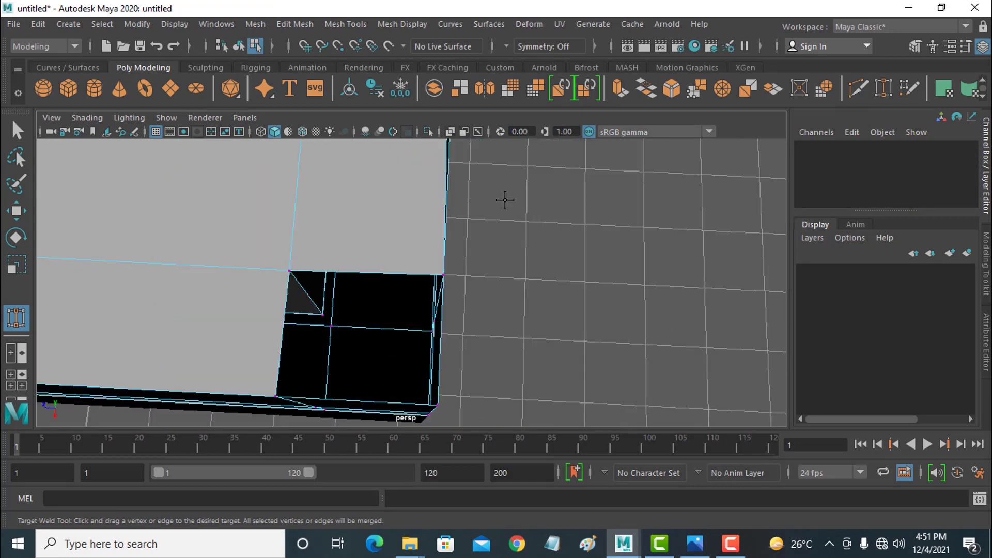
pyautogui.keyDown('alt'); pyautogui.moveTo(505, 186); pyautogui.dragTo(505, 334, button='right'); pyautogui.keyUp('alt')
pyautogui.scroll(-2, 510, 344)
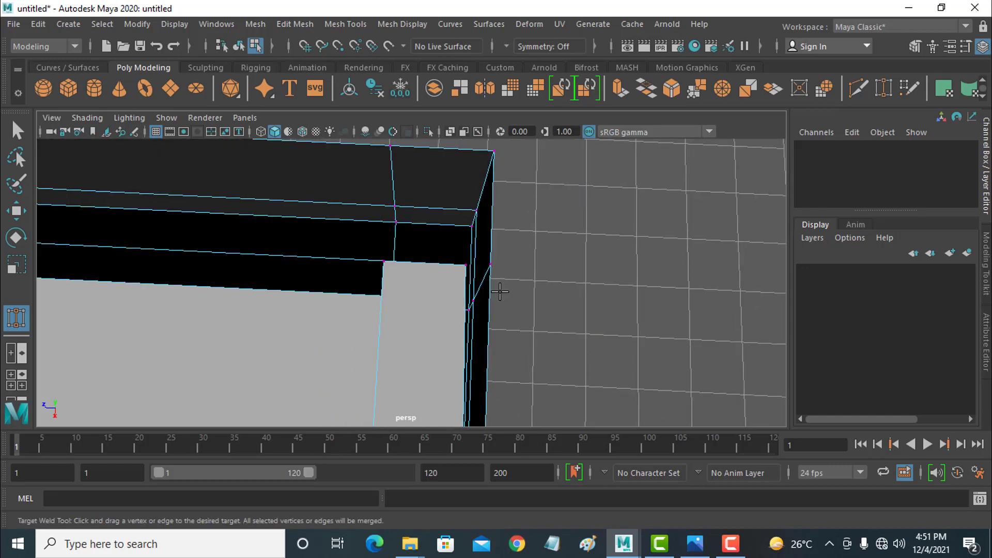
pyautogui.scroll(1, 500, 292)
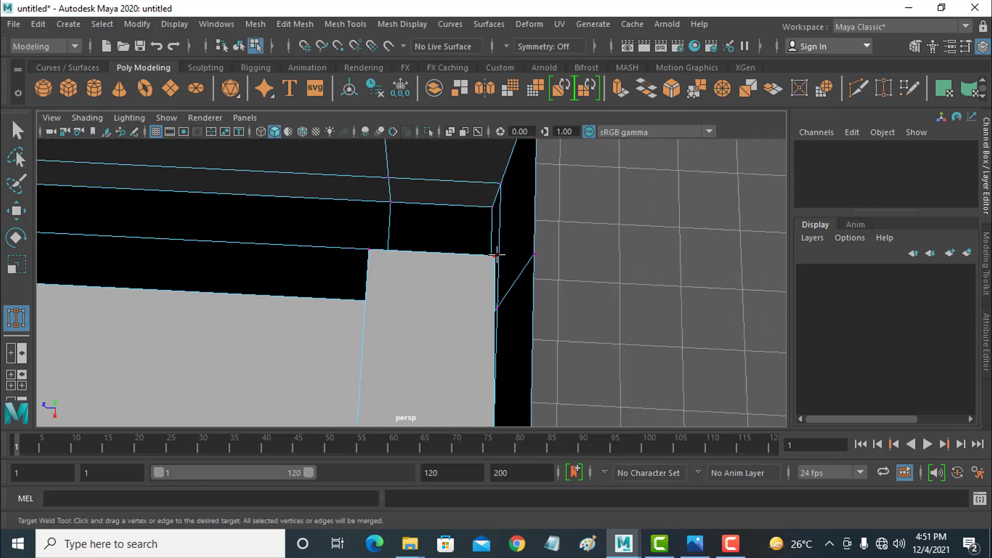
pyautogui.moveTo(532, 254); pyautogui.dragTo(530, 254)
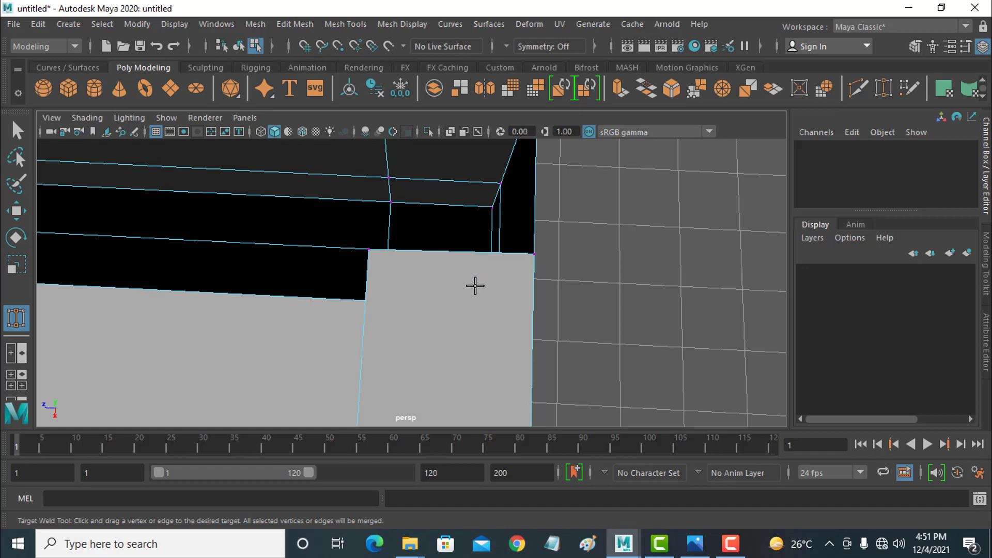
# Extrude the inner wall's top edge opposite the first strip toward the outer wall, with a local Z translation of about -0.98.
pyautogui.scroll(-3, 468, 287)
pyautogui.keyDown('alt'); pyautogui.moveTo(398, 301); pyautogui.dragTo(563, 332, button='middle'); pyautogui.keyUp('alt')
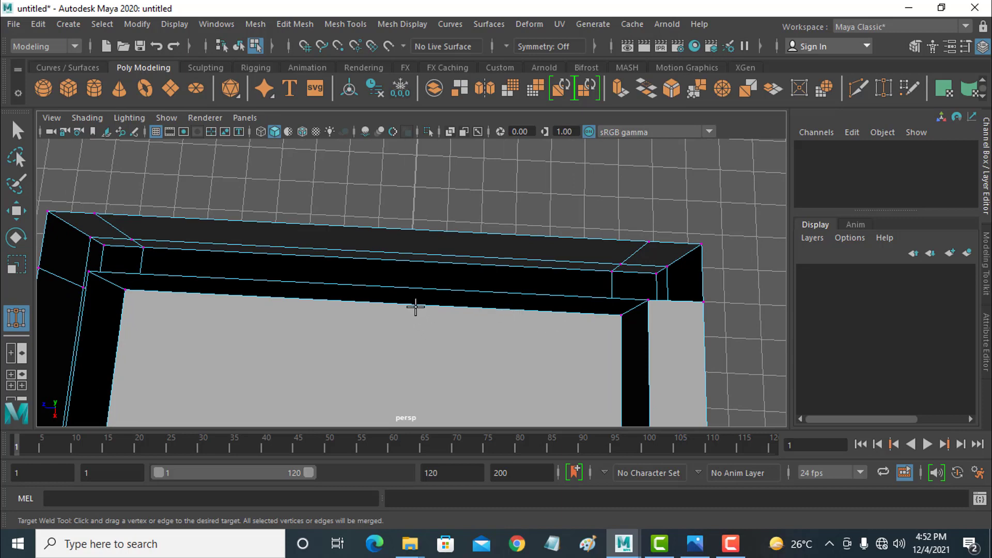
pyautogui.click(16, 210)
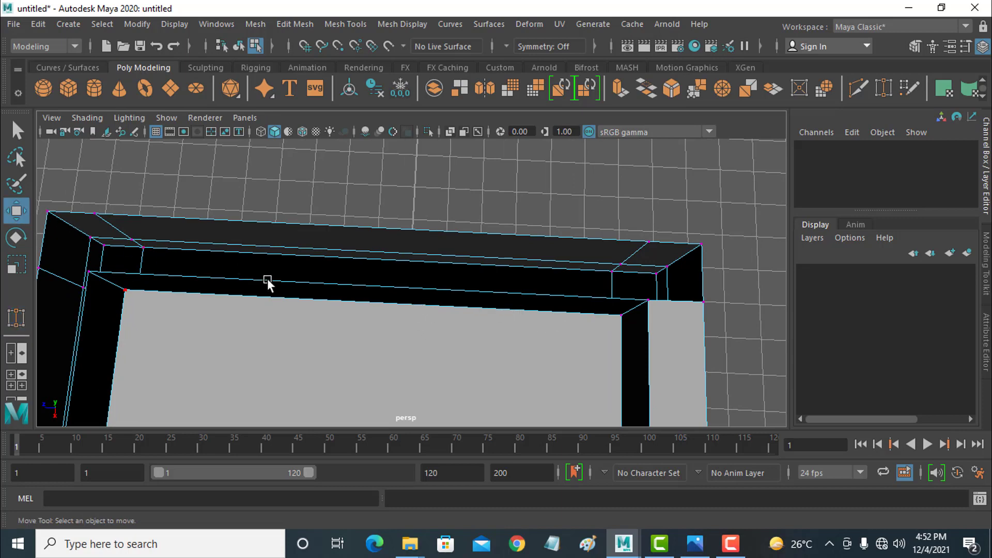
pyautogui.moveTo(327, 286); pyautogui.dragTo(327, 103, button='right')
pyautogui.click(388, 288)
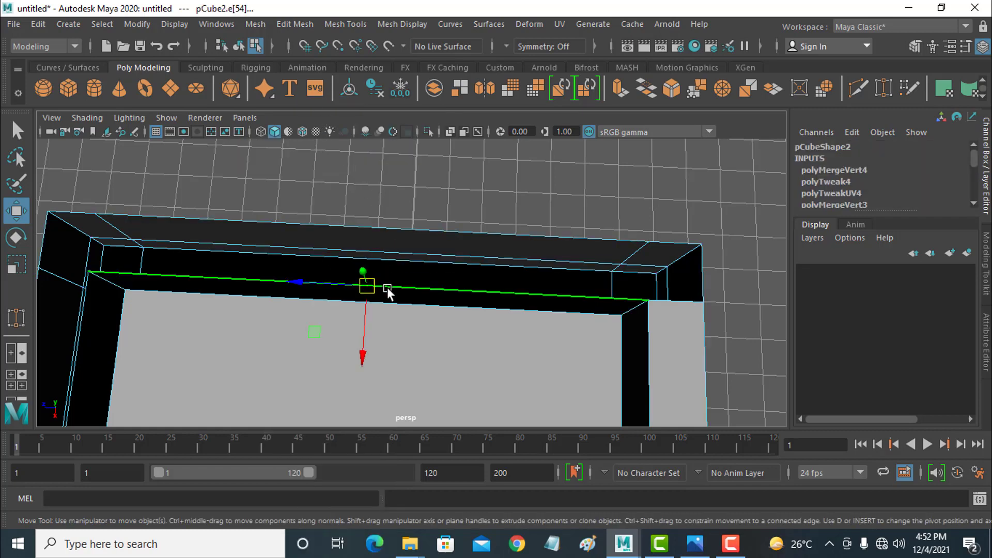
pyautogui.hotkey('ctrl', 'e')
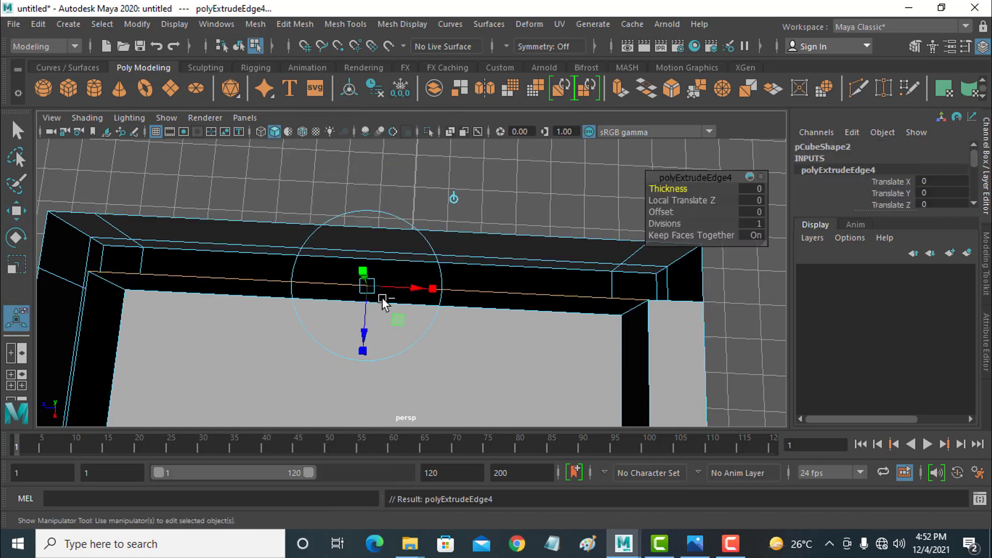
pyautogui.moveTo(363, 332); pyautogui.dragTo(361, 277)
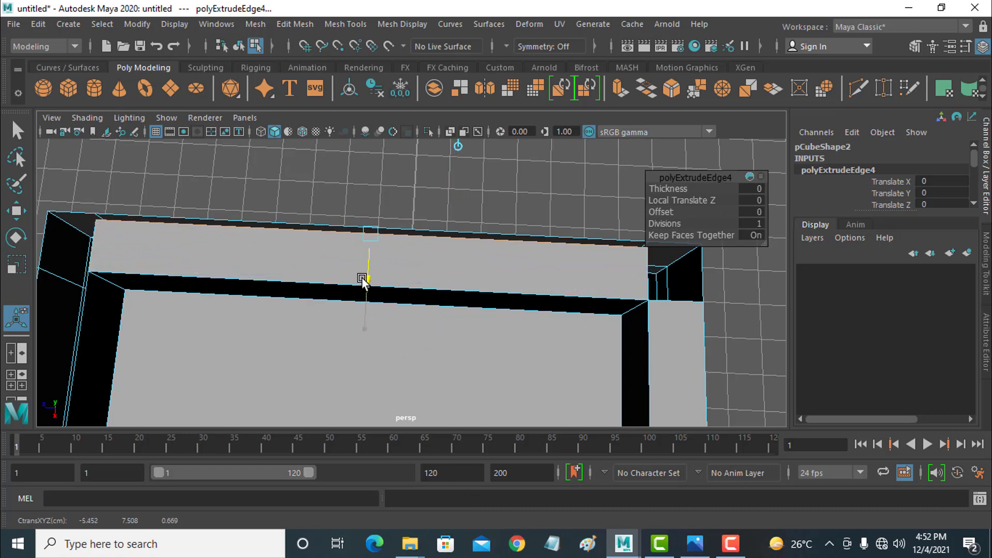
# Target Weld the third strip's outer vertex nearest the second strip into the outer wall's top-edge vertex.
pyautogui.scroll(4, 618, 281)
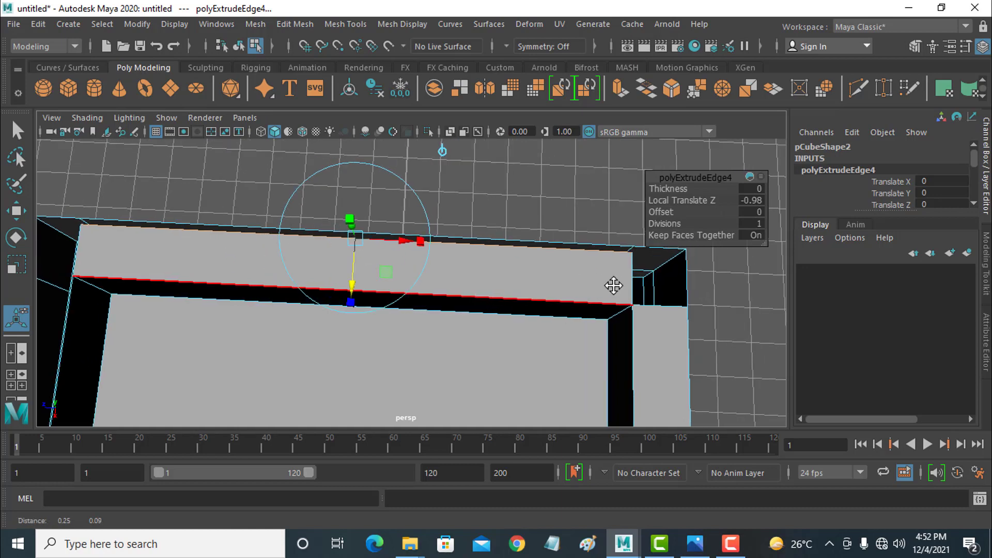
pyautogui.scroll(2, 496, 277)
pyautogui.scroll(2, 517, 276)
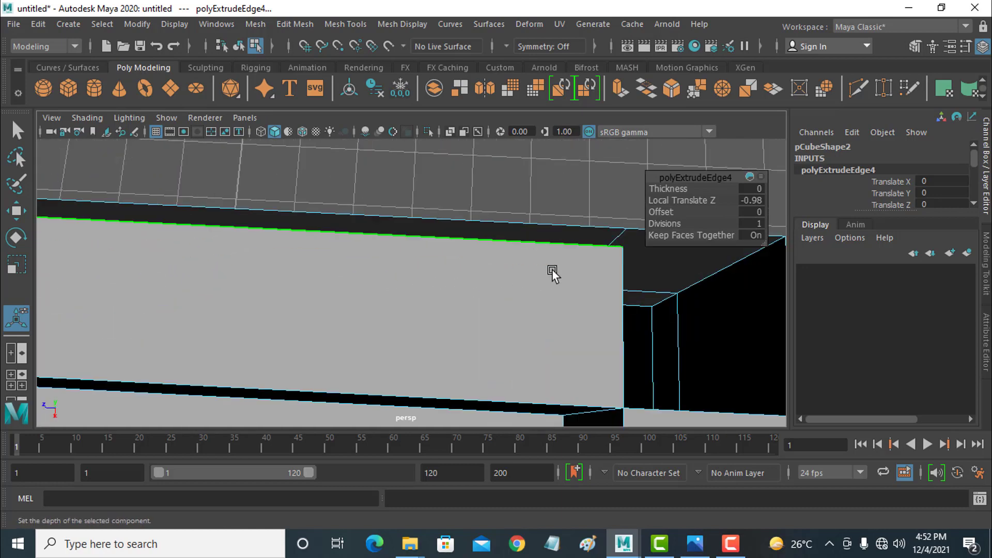
pyautogui.scroll(3, 567, 271)
pyautogui.moveTo(433, 291); pyautogui.dragTo(379, 144, button='right')
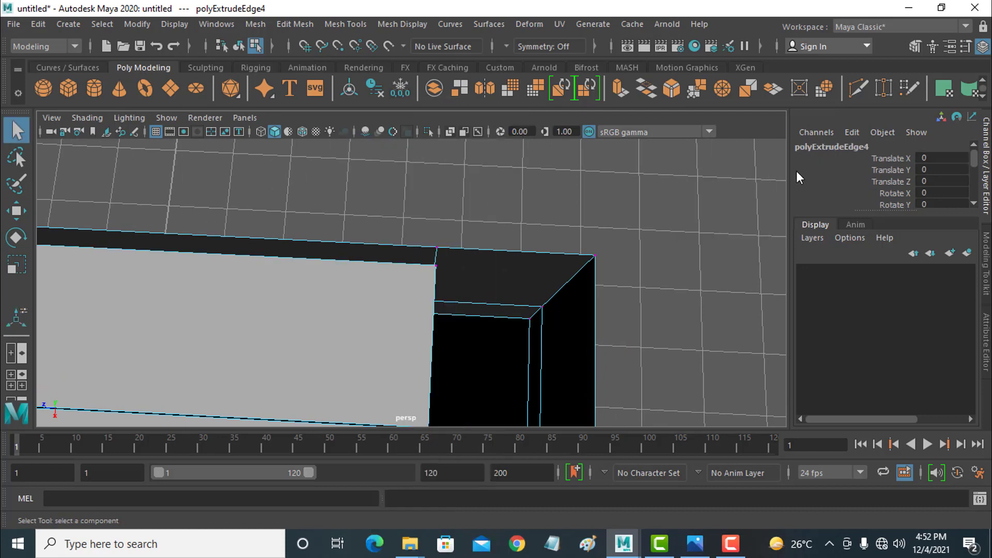
pyautogui.click(883, 88)
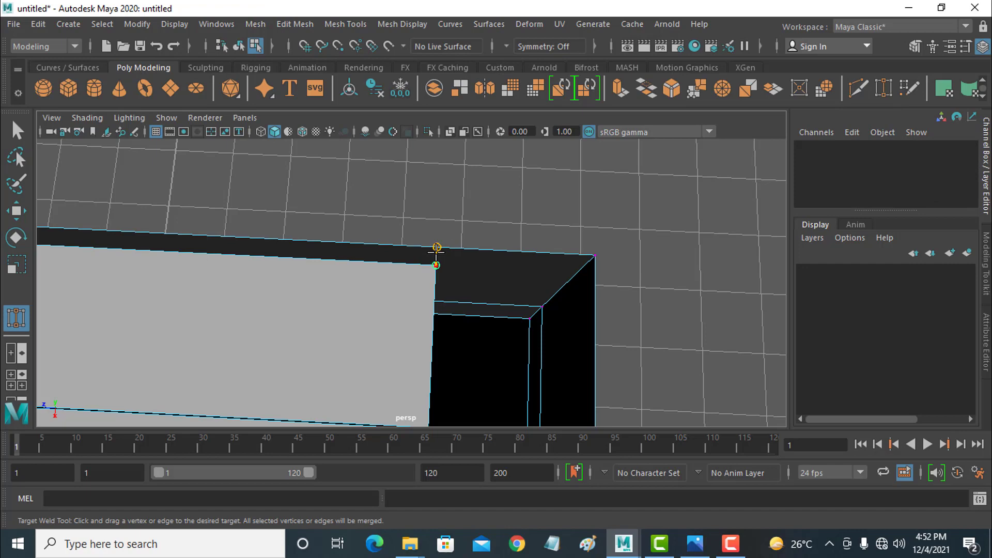
pyautogui.moveTo(437, 251); pyautogui.dragTo(436, 248)
# Weld the third strip's opposite outer vertex into the matching vertex on the outer wall's top edge.
pyautogui.keyDown('alt'); pyautogui.moveTo(138, 280); pyautogui.dragTo(352, 286, button='right'); pyautogui.keyUp('alt')
pyautogui.keyDown('alt'); pyautogui.moveTo(352, 286); pyautogui.dragTo(219, 257, button='middle'); pyautogui.keyUp('alt')
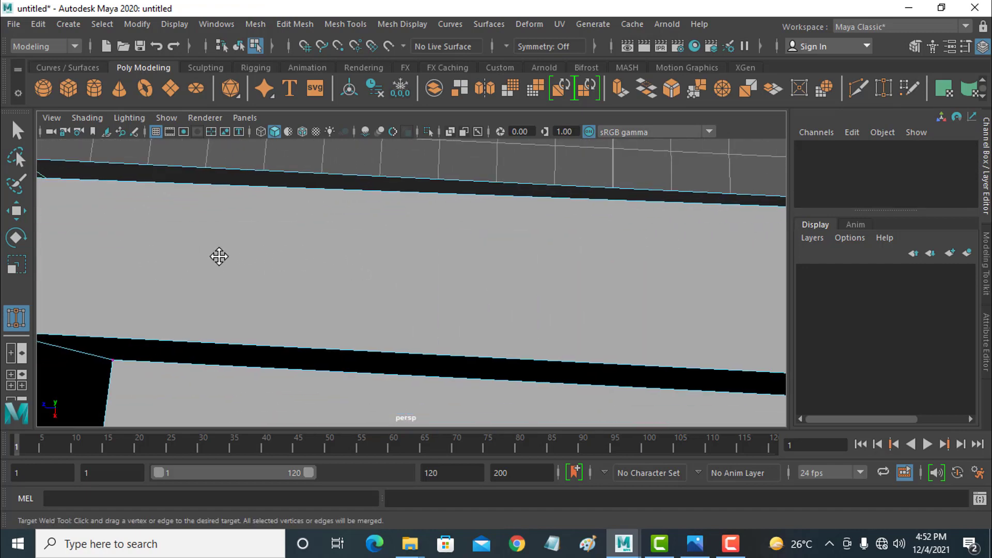
pyautogui.scroll(-5, 328, 270)
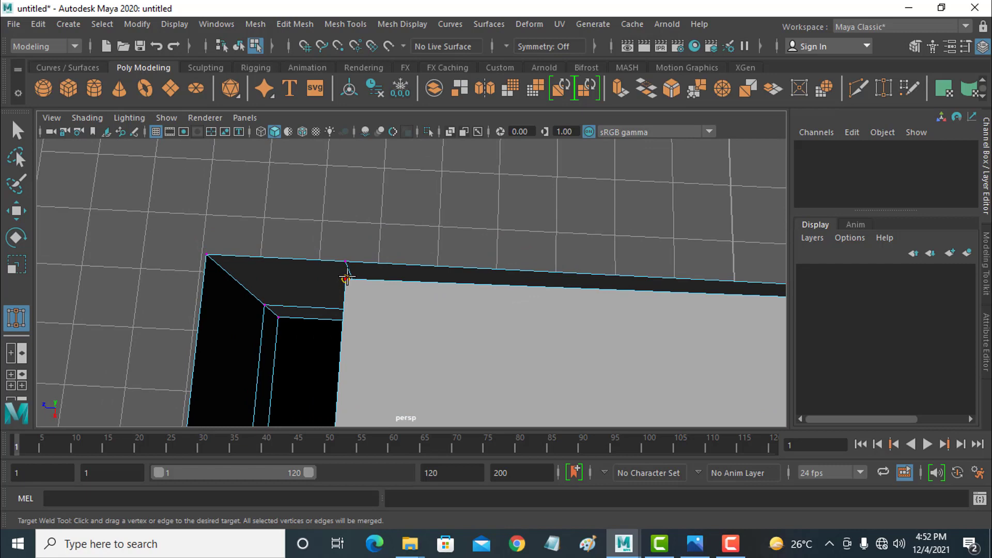
pyautogui.moveTo(346, 261); pyautogui.dragTo(347, 263)
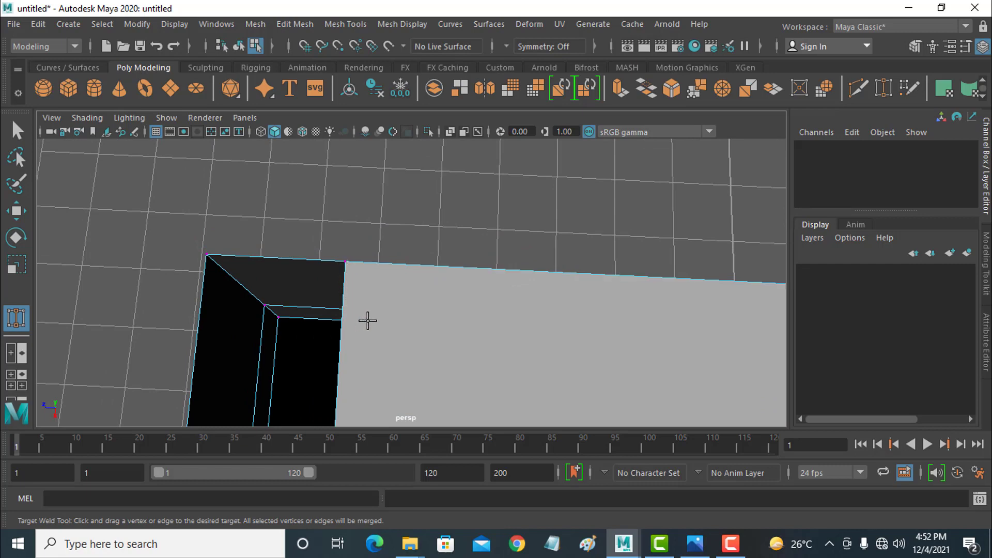
# Extrude the last inner wall's open top edge toward the outer wall, with a local Z translation of about -0.848.
pyautogui.scroll(-2, 368, 321)
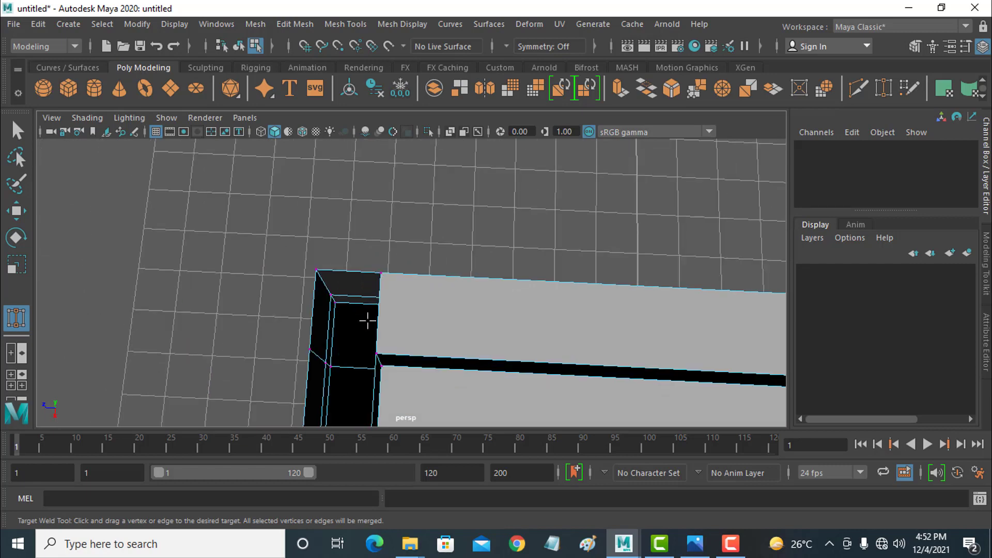
pyautogui.scroll(2, 367, 321)
pyautogui.keyDown('alt'); pyautogui.moveTo(419, 379); pyautogui.dragTo(422, 247, button='middle'); pyautogui.keyUp('alt')
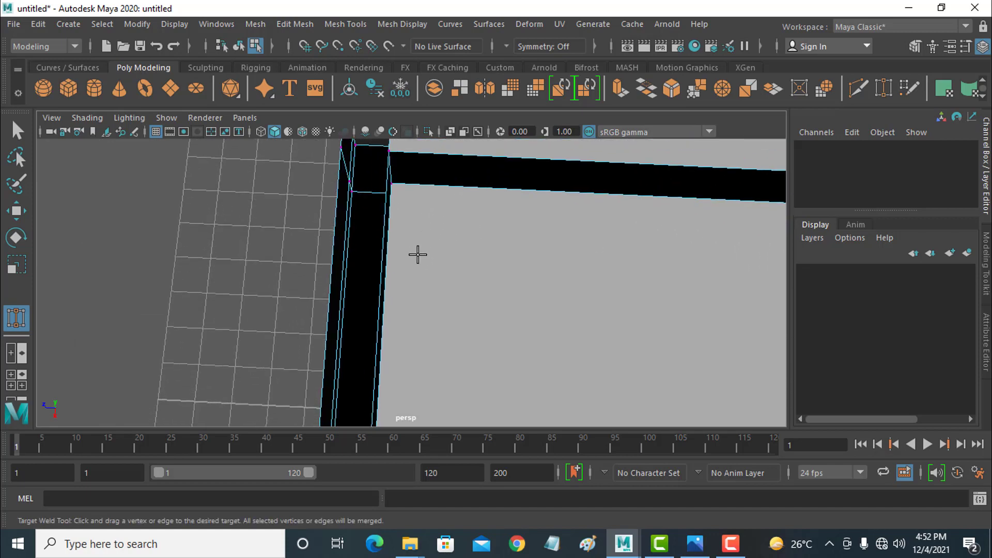
pyautogui.rightClick(417, 254)
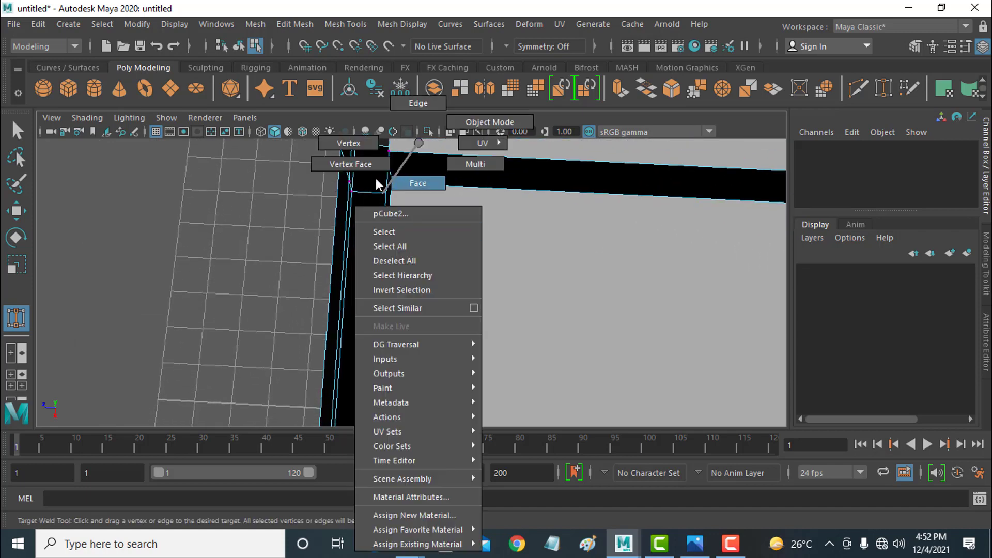
pyautogui.click(424, 112)
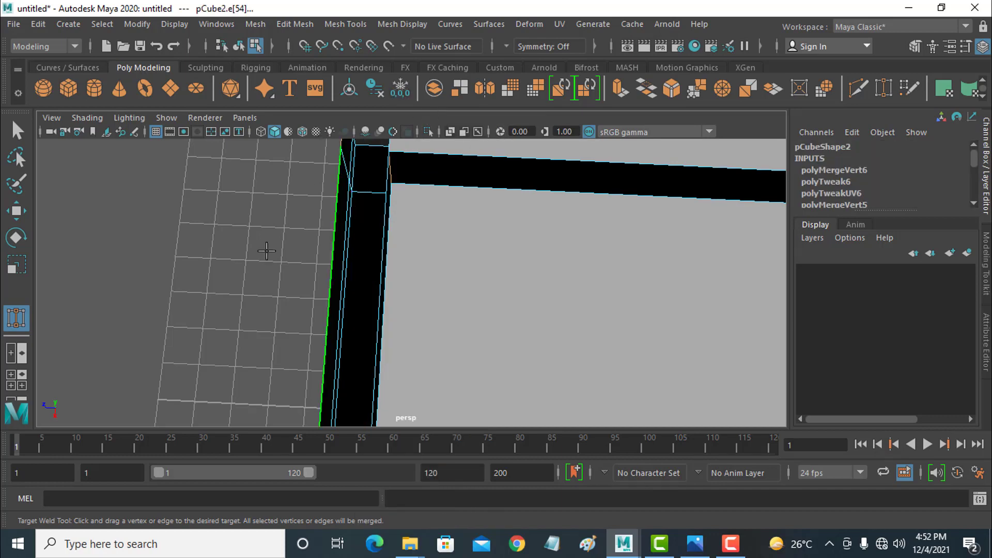
pyautogui.click(17, 212)
pyautogui.click(379, 306)
pyautogui.keyDown('alt'); pyautogui.moveTo(396, 358); pyautogui.dragTo(324, 321); pyautogui.keyUp('alt')
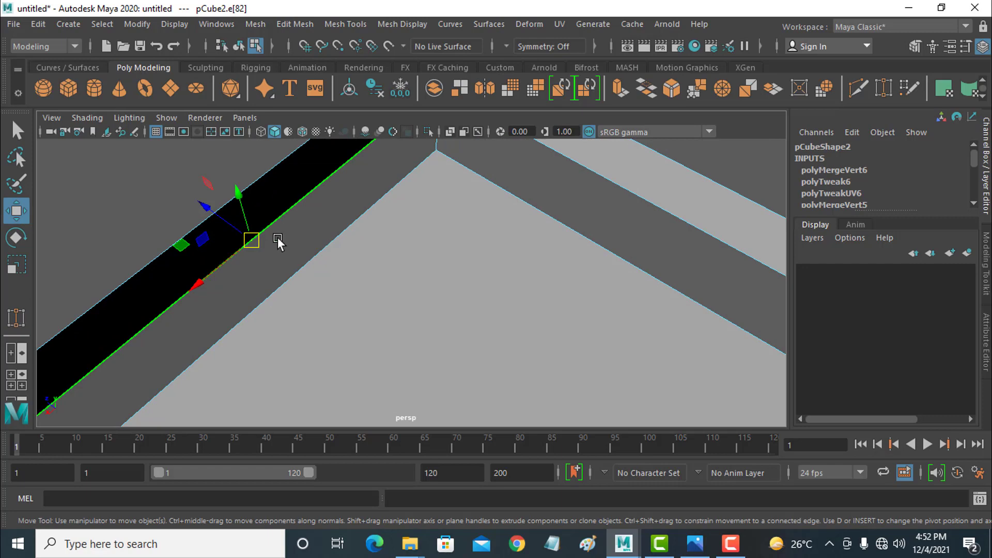
pyautogui.hotkey('ctrl', 'e')
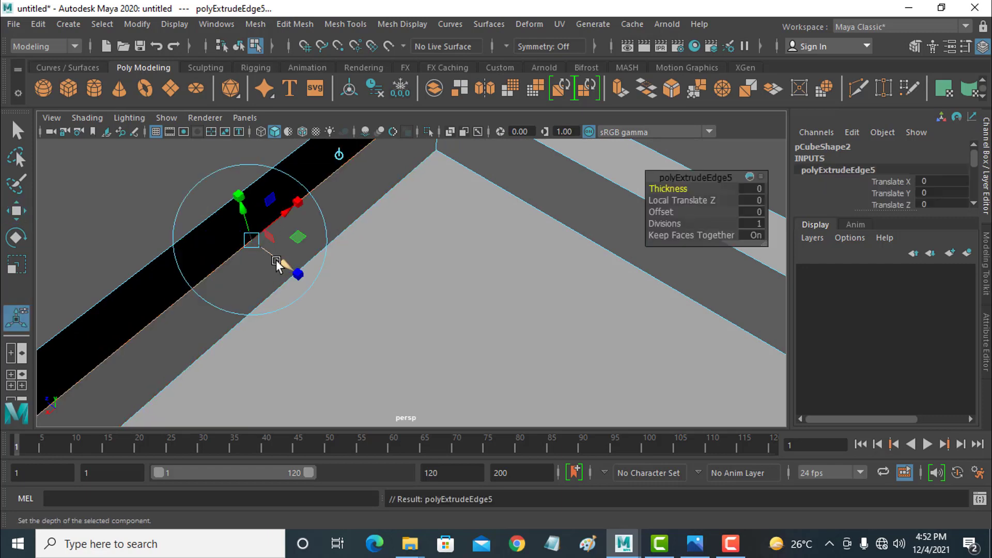
pyautogui.moveTo(284, 262); pyautogui.dragTo(244, 240)
pyautogui.keyDown('alt'); pyautogui.moveTo(401, 188); pyautogui.dragTo(365, 248, button='middle'); pyautogui.keyUp('alt')
pyautogui.scroll(5, 365, 243)
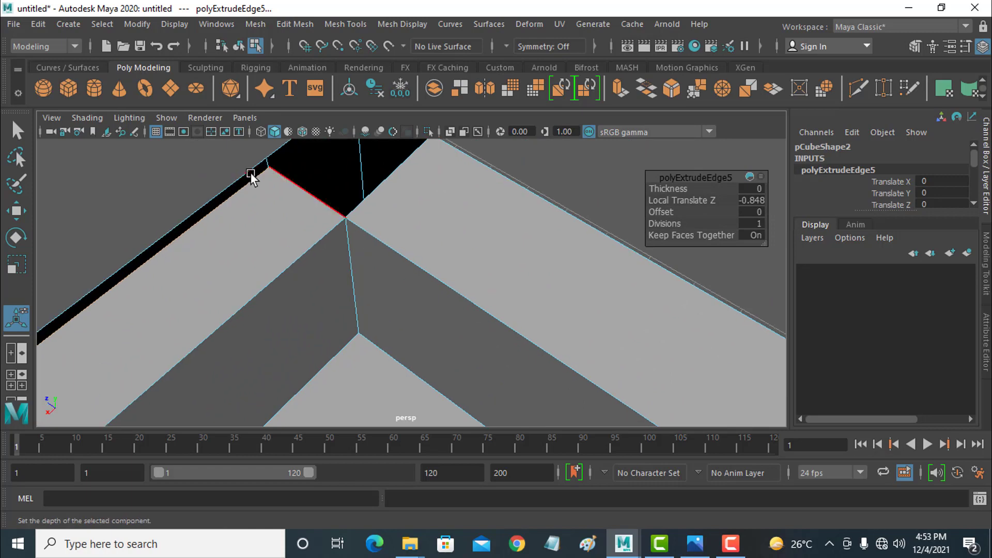
# Target Weld the last strip's outer vertex at the near corner gap into the outer wall's top-edge vertex.
pyautogui.scroll(-2, 253, 186)
pyautogui.keyDown('alt'); pyautogui.moveTo(253, 185); pyautogui.dragTo(279, 254, button='middle'); pyautogui.keyUp('alt')
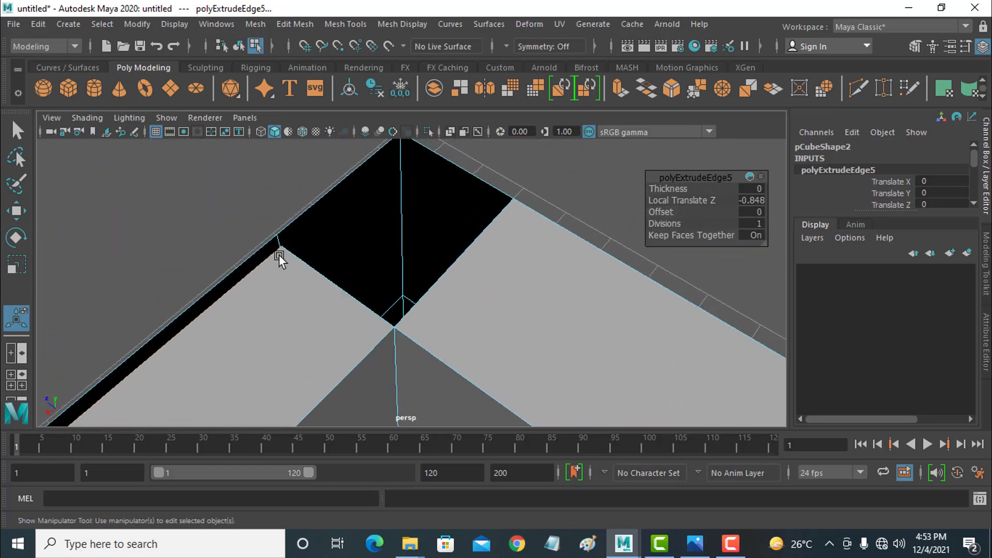
pyautogui.scroll(3, 279, 256)
pyautogui.moveTo(244, 281); pyautogui.dragTo(199, 148, button='right')
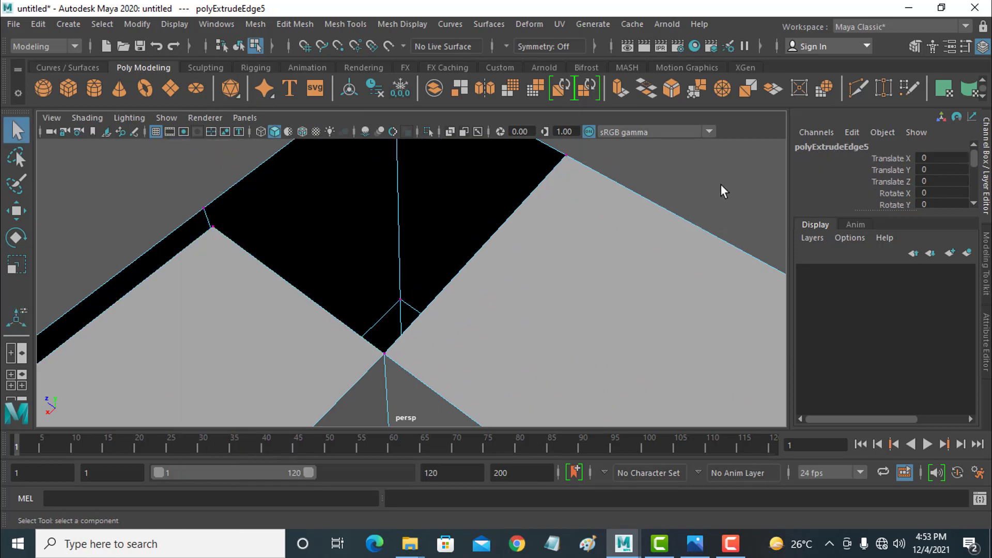
pyautogui.click(885, 96)
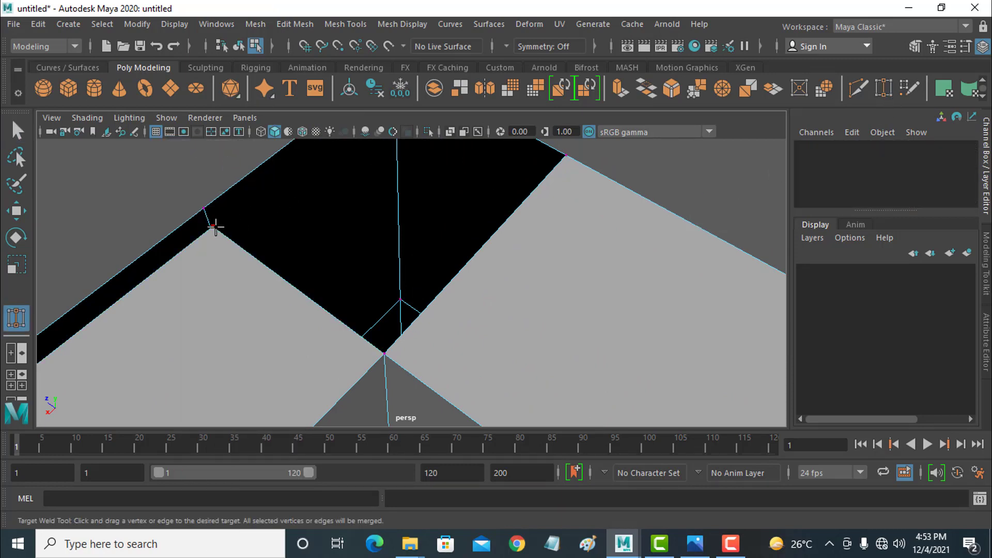
pyautogui.moveTo(203, 208); pyautogui.dragTo(204, 208)
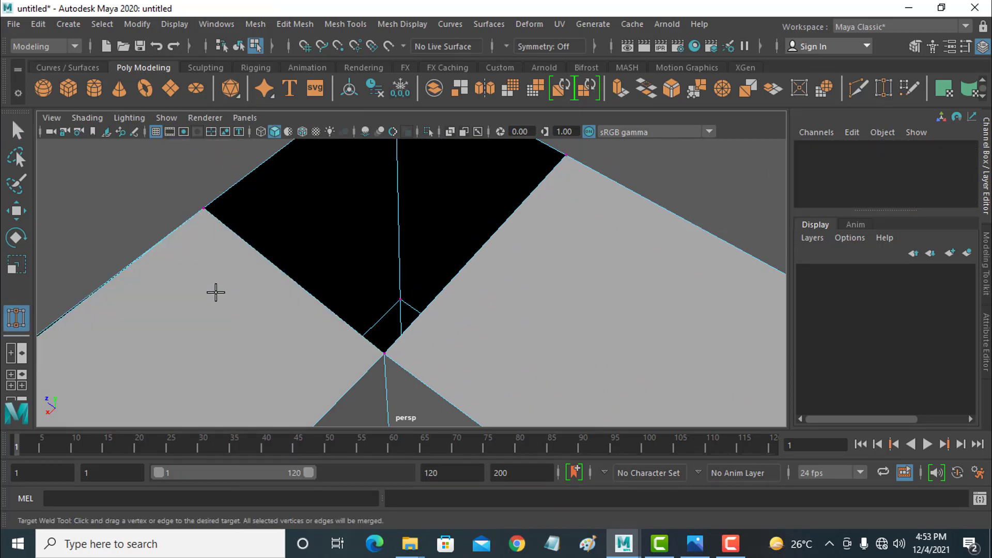
# Weld the outer vertex at the last strip's opposite end into the matching vertex on the outer wall's top edge.
pyautogui.scroll(8, 186, 317)
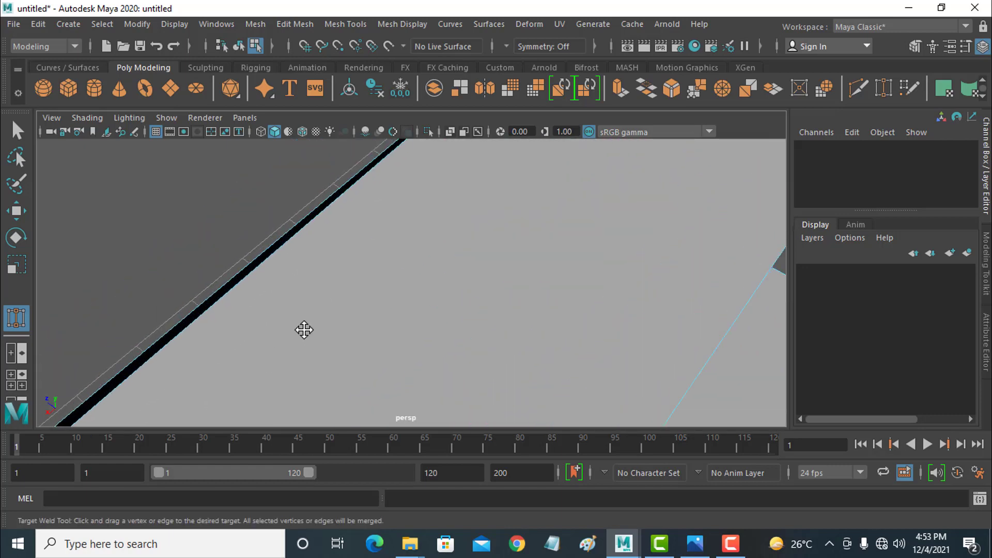
pyautogui.scroll(3, 306, 297)
pyautogui.scroll(-5, 361, 336)
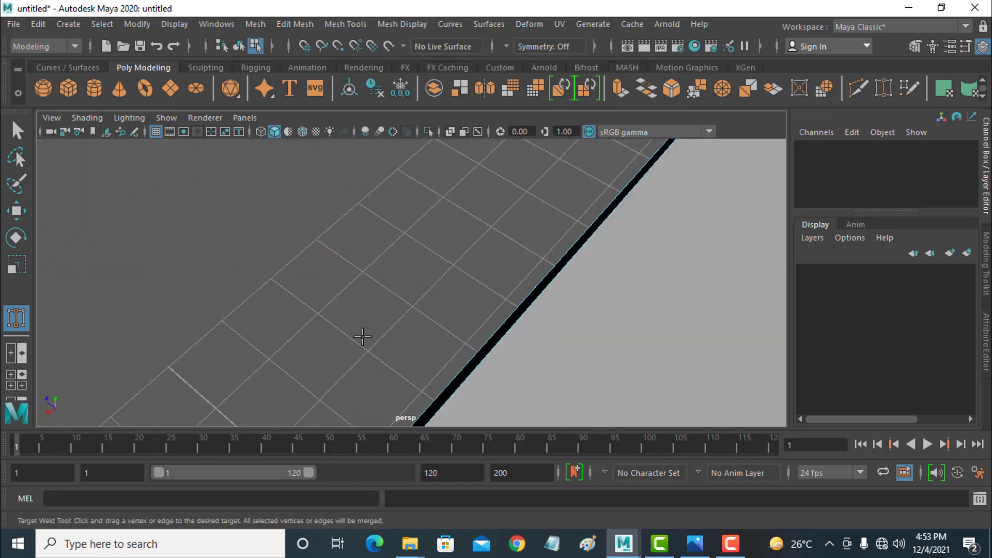
pyautogui.scroll(1, 429, 298)
pyautogui.scroll(2, 359, 308)
pyautogui.scroll(-4, 461, 277)
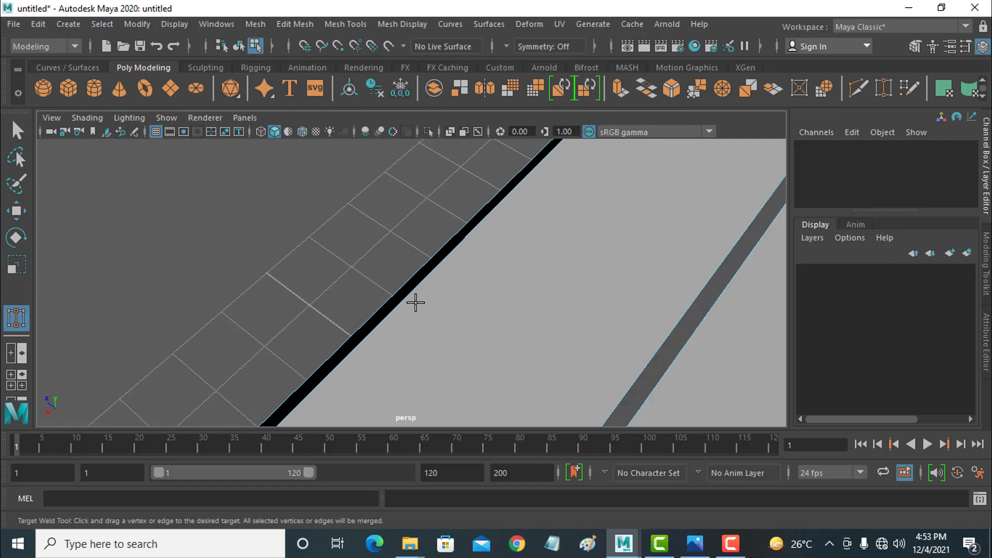
pyautogui.scroll(4, 363, 354)
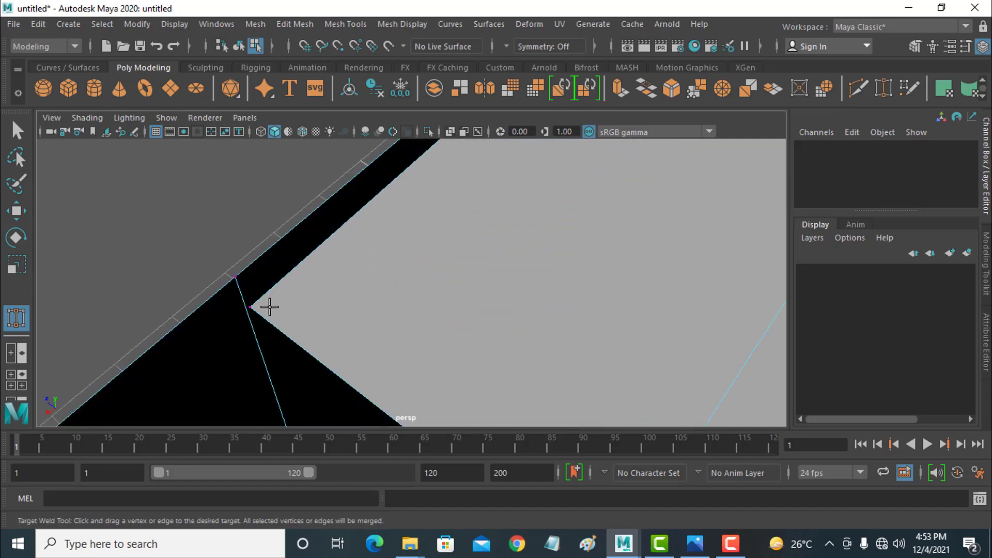
pyautogui.moveTo(235, 280); pyautogui.dragTo(235, 282)
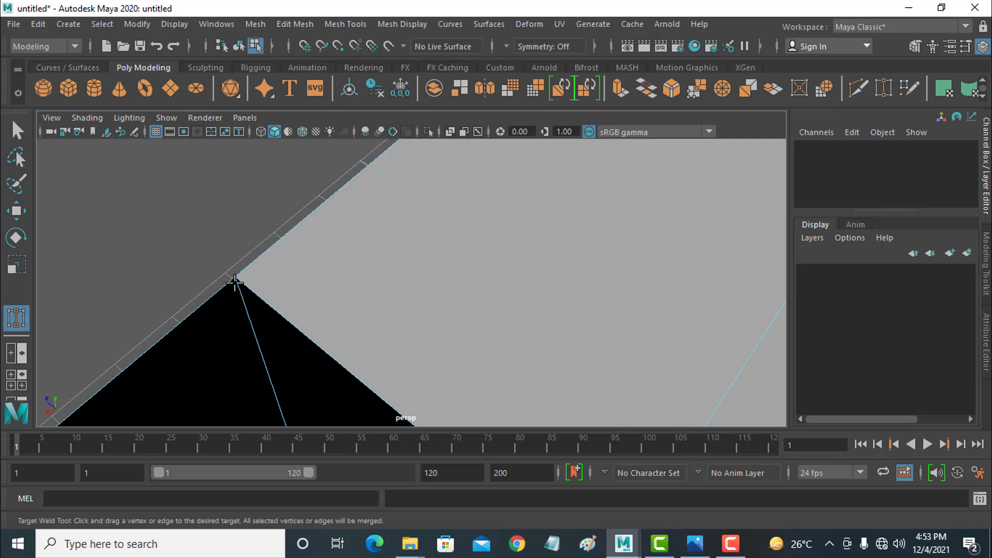
# Extrude the outer wall's top edge at an open rim corner across the gap, with a local Z translation of about -0.978.
pyautogui.scroll(-4, 329, 297)
pyautogui.scroll(-3, 336, 295)
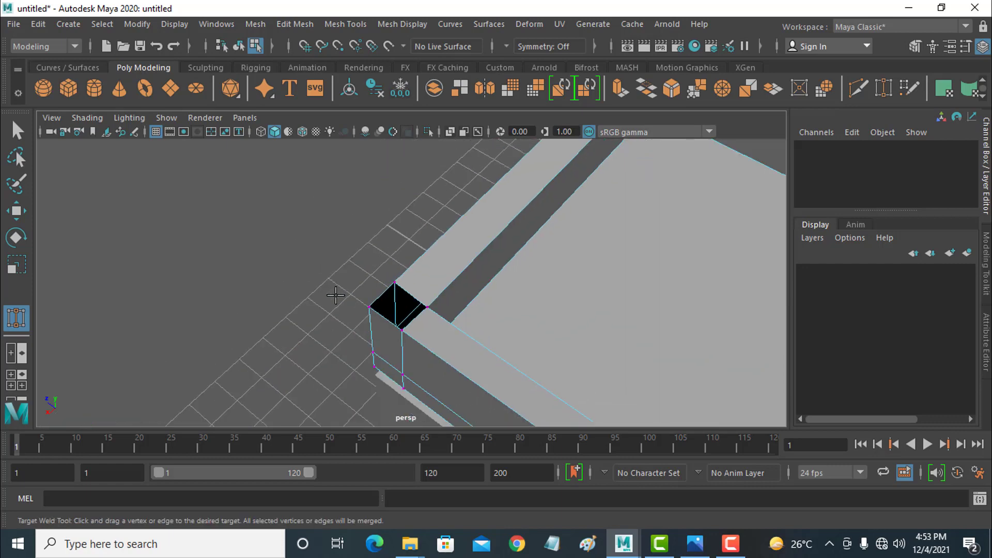
pyautogui.scroll(1, 351, 301)
pyautogui.scroll(-2, 607, 305)
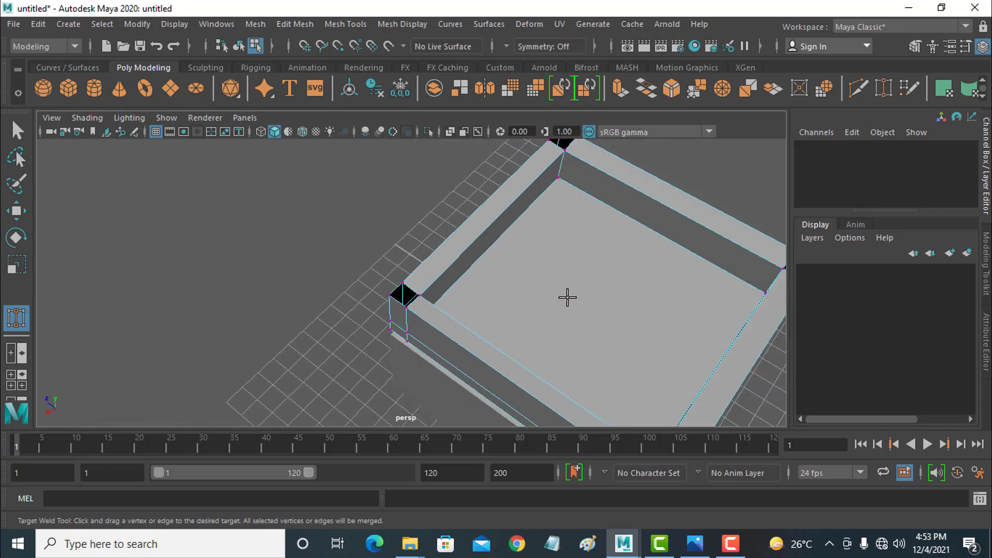
pyautogui.scroll(-5, 559, 299)
pyautogui.keyDown('alt'); pyautogui.moveTo(556, 293); pyautogui.dragTo(414, 339, button='middle'); pyautogui.keyUp('alt')
pyautogui.scroll(3, 620, 313)
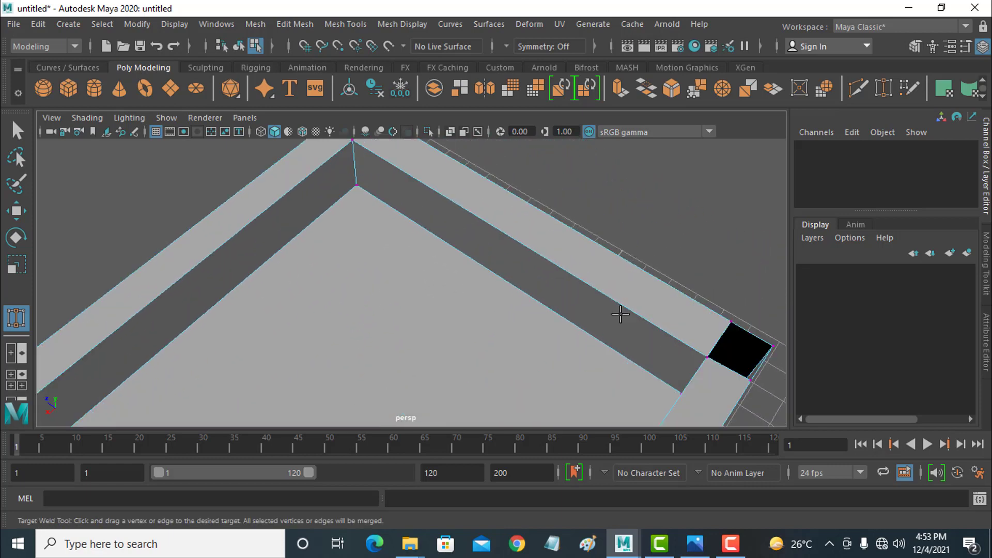
pyautogui.scroll(2, 685, 310)
pyautogui.keyDown('alt'); pyautogui.moveTo(700, 299); pyautogui.dragTo(540, 299, button='middle'); pyautogui.keyUp('alt')
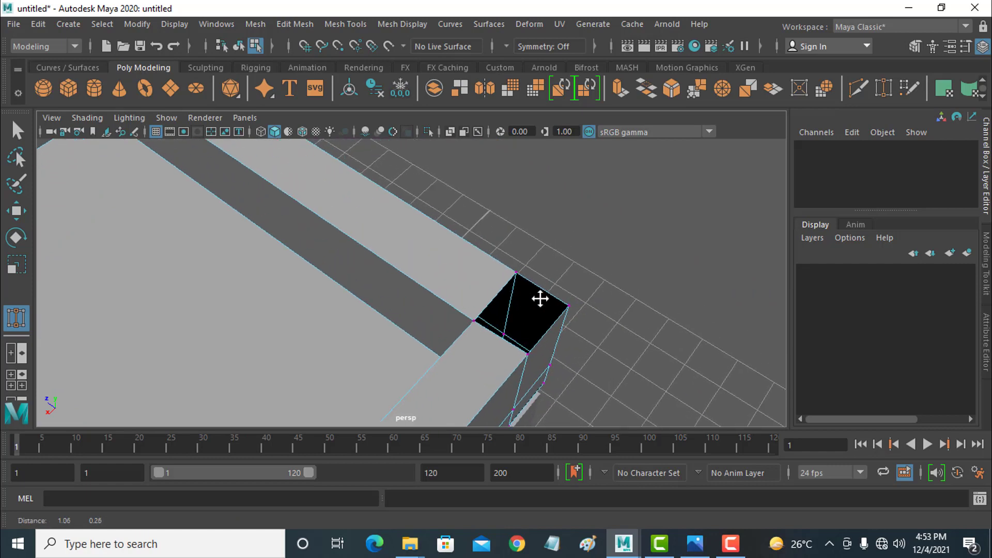
pyautogui.scroll(2, 542, 298)
pyautogui.moveTo(601, 285); pyautogui.dragTo(599, 106, button='right')
pyautogui.click(20, 213)
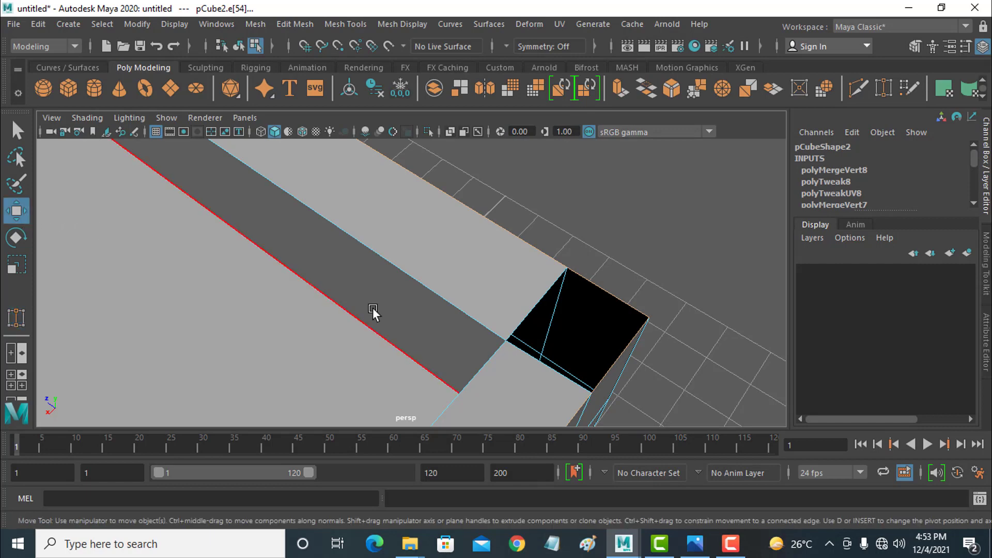
pyautogui.click(614, 295)
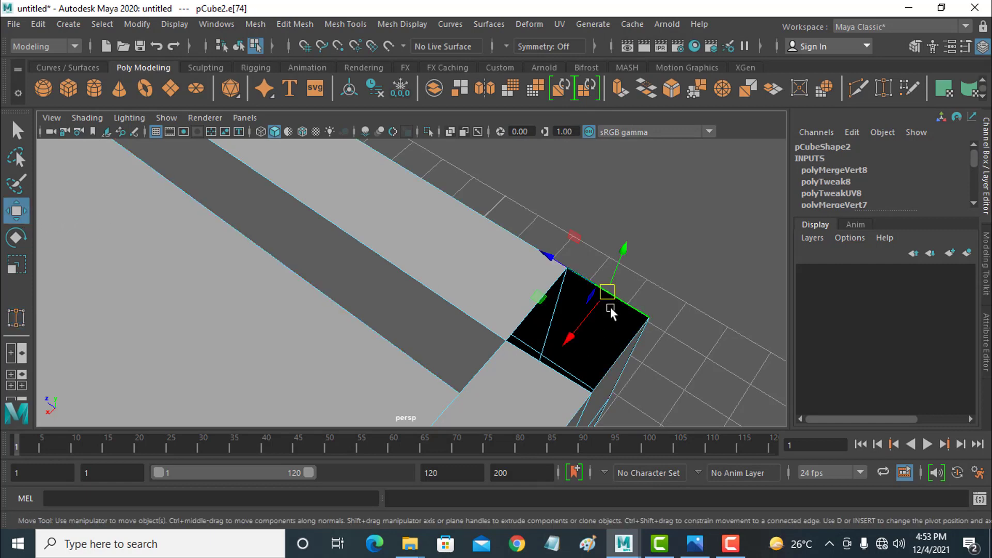
pyautogui.hotkey('ctrl', 'e')
pyautogui.keyDown('alt'); pyautogui.moveTo(627, 312); pyautogui.dragTo(569, 366); pyautogui.keyUp('alt')
pyautogui.moveTo(491, 382); pyautogui.dragTo(394, 427)
pyautogui.keyDown('alt'); pyautogui.moveTo(452, 333); pyautogui.dragTo(470, 269, button='middle'); pyautogui.keyUp('alt')
pyautogui.scroll(5, 414, 332)
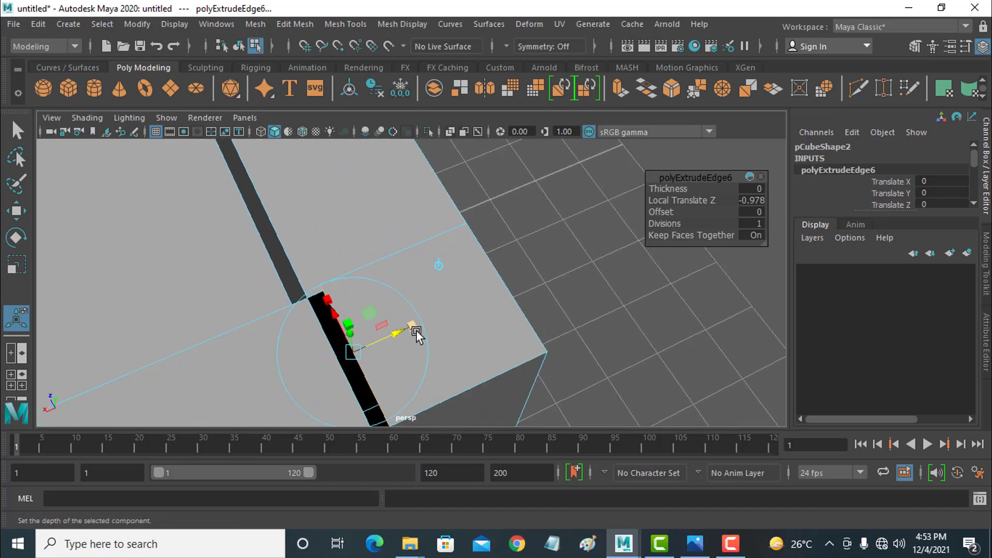
# Target Weld the corner patch's two free vertices into the adjoining strip's end vertices to close the first corner.
pyautogui.keyDown('alt'); pyautogui.moveTo(445, 361); pyautogui.dragTo(444, 326, button='middle'); pyautogui.keyUp('alt')
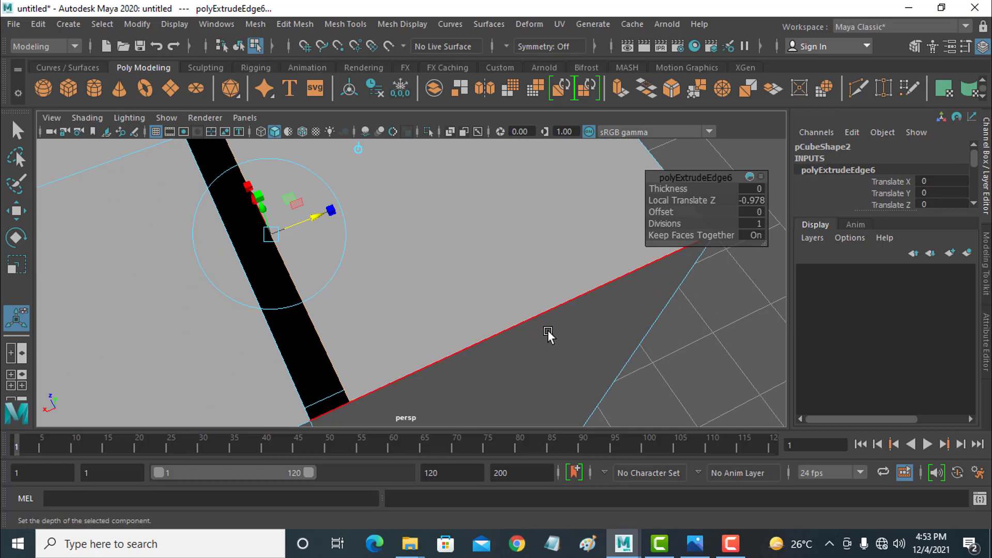
pyautogui.moveTo(417, 310); pyautogui.dragTo(371, 154, button='right')
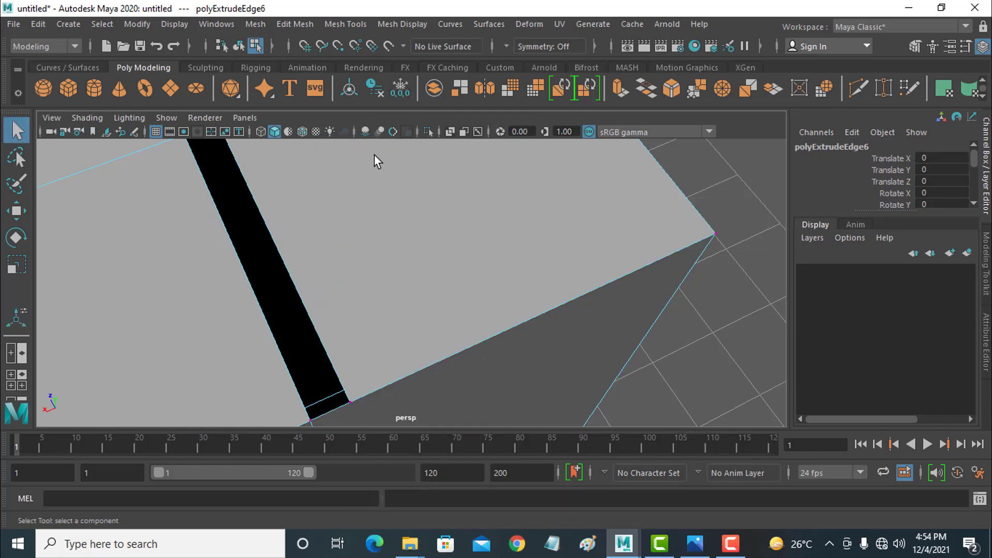
pyautogui.click(884, 88)
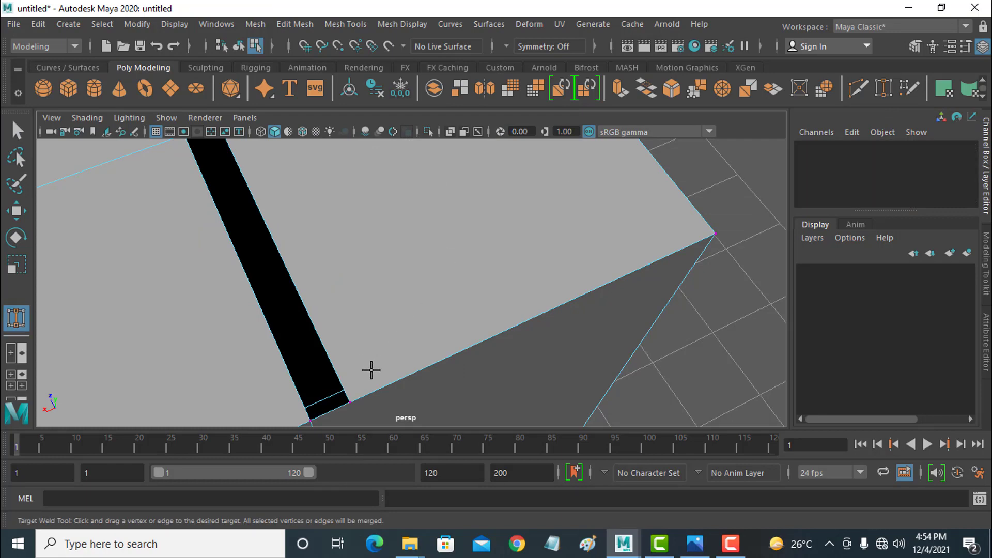
pyautogui.moveTo(316, 418); pyautogui.dragTo(311, 420)
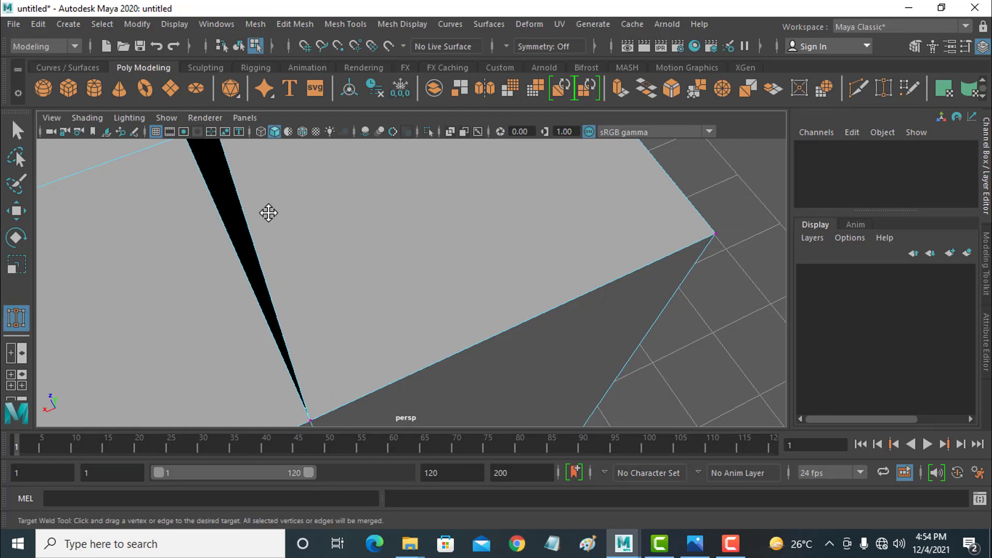
pyautogui.keyDown('alt'); pyautogui.moveTo(266, 211); pyautogui.dragTo(285, 246); pyautogui.keyUp('alt')
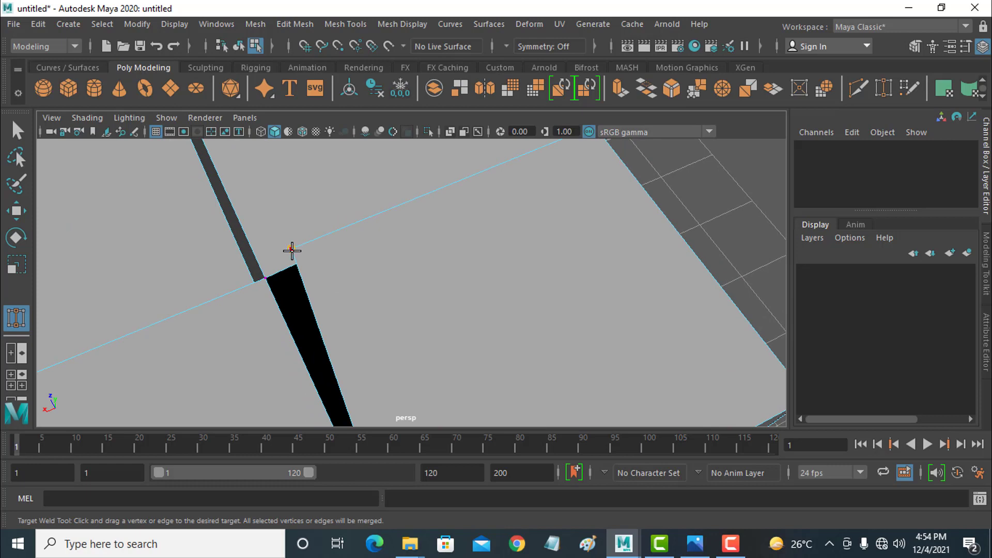
pyautogui.moveTo(268, 279); pyautogui.dragTo(308, 304)
# Extrude the outer top edge of the second open rim corner across the gap, with a local Z translation of about -0.718.
pyautogui.keyDown('alt'); pyautogui.moveTo(259, 334); pyautogui.dragTo(317, 339); pyautogui.keyUp('alt')
pyautogui.scroll(5, 319, 338)
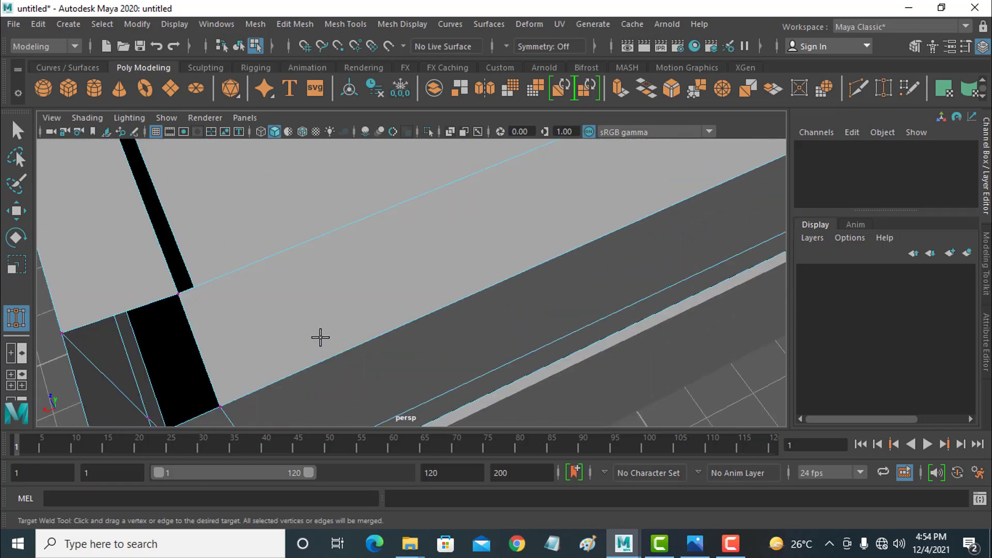
pyautogui.scroll(-5, 252, 343)
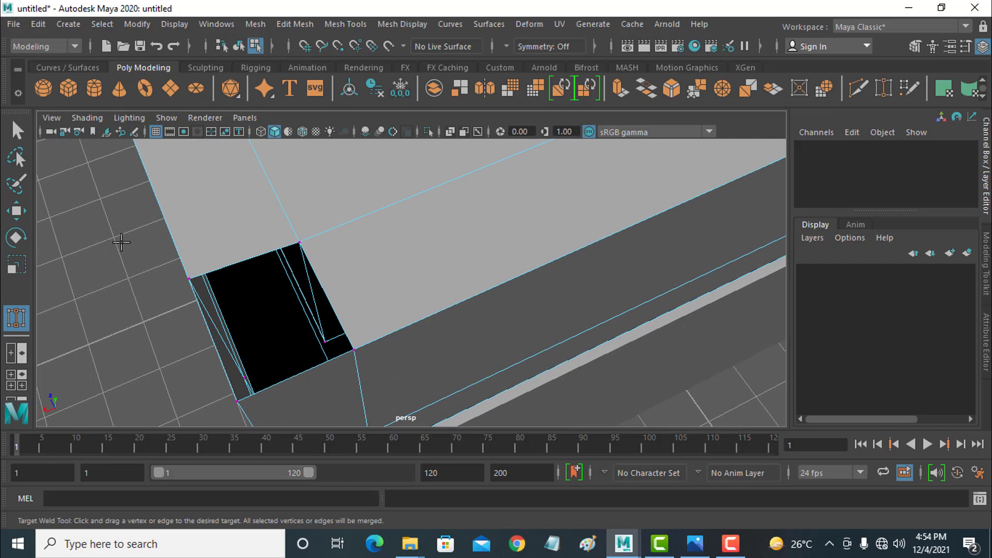
pyautogui.click(16, 212)
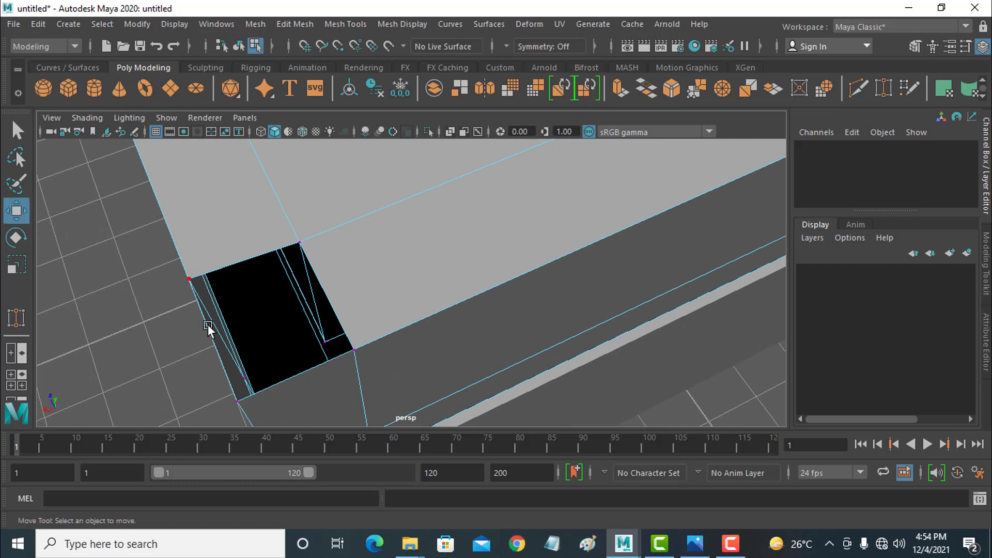
pyautogui.rightClick(205, 321)
pyautogui.moveTo(206, 283); pyautogui.dragTo(208, 106, button='right')
pyautogui.click(204, 337)
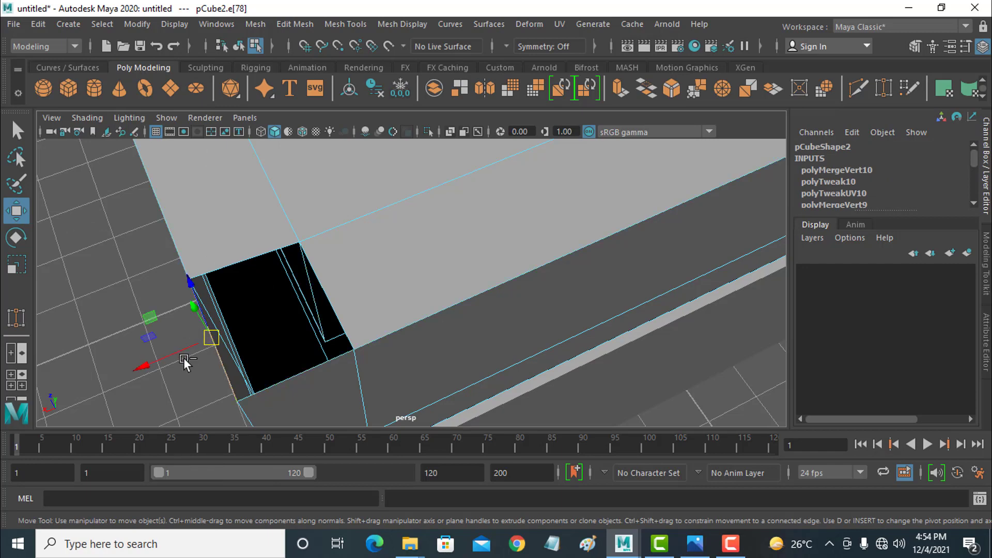
pyautogui.hotkey('ctrl', 'e')
pyautogui.moveTo(171, 357); pyautogui.dragTo(279, 317)
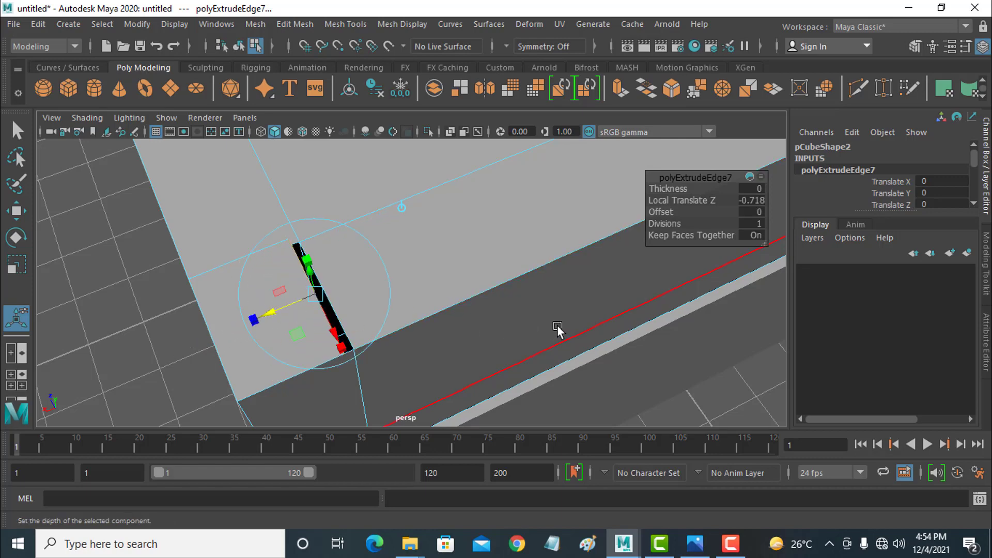
# Target Weld the second corner patch's two free vertices into the neighbouring strip's outer and inner end vertices.
pyautogui.rightClick(319, 142)
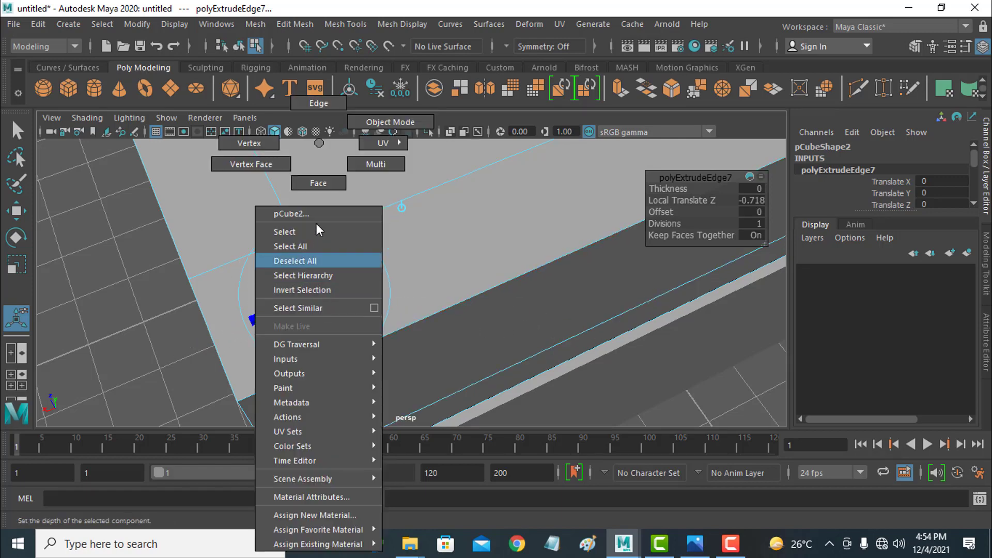
pyautogui.click(267, 148)
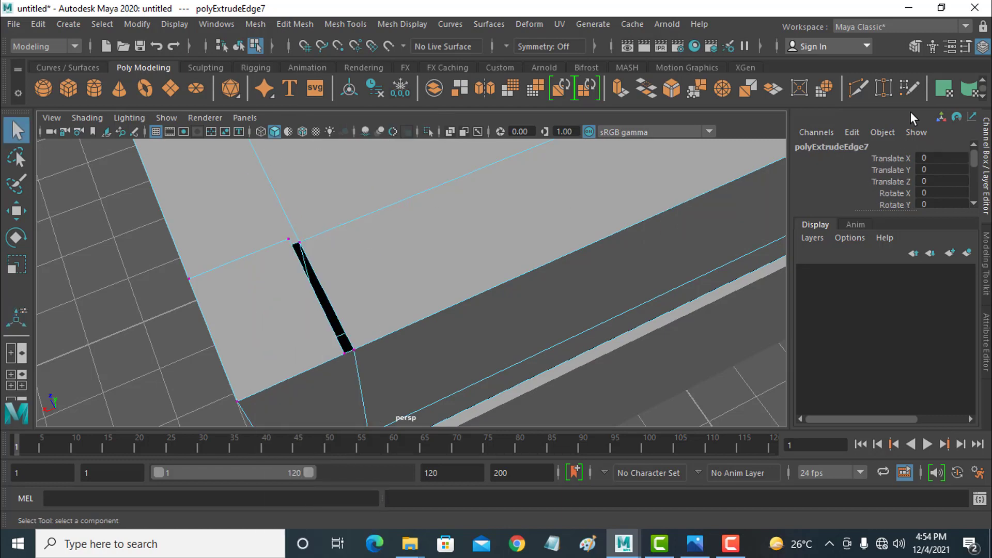
pyautogui.click(884, 88)
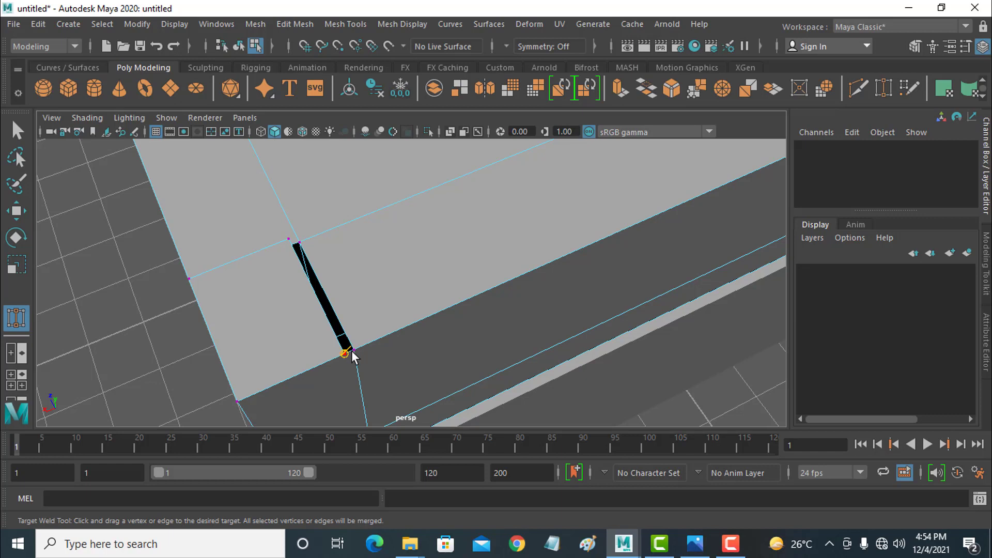
pyautogui.moveTo(355, 353); pyautogui.dragTo(355, 350)
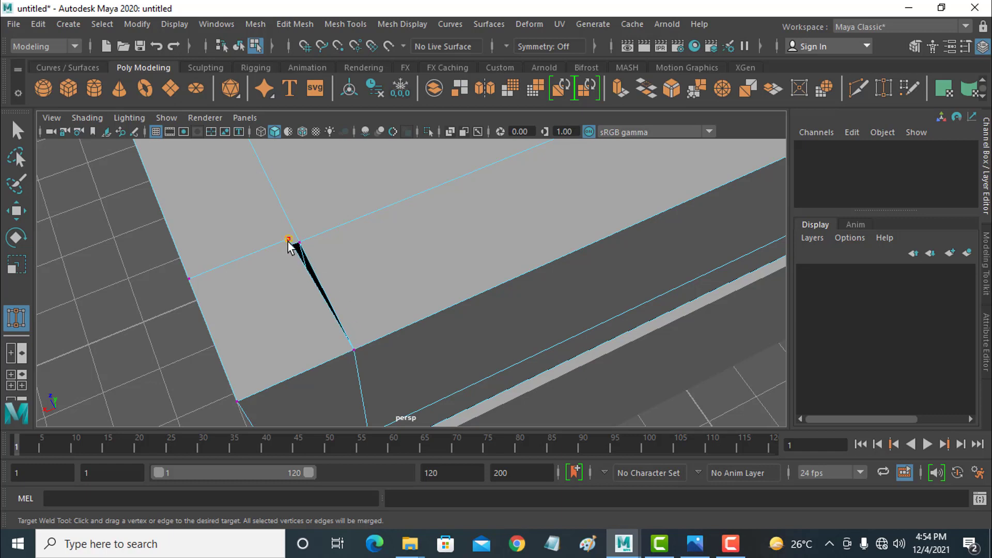
pyautogui.moveTo(300, 246); pyautogui.dragTo(301, 246)
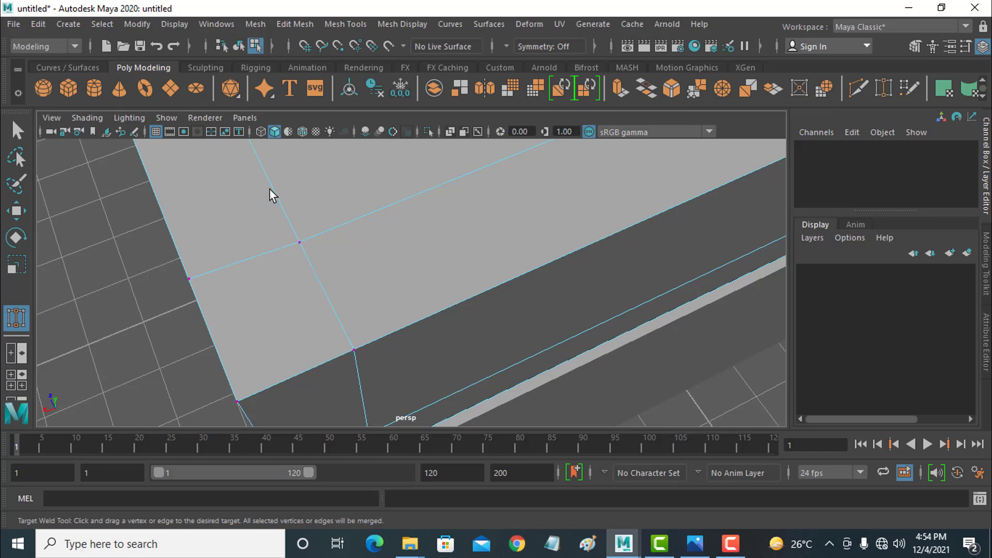
# Extrude the rim strip's end edge at the third open corner across most of the gap to form a corner patch.
pyautogui.scroll(-6, 270, 190)
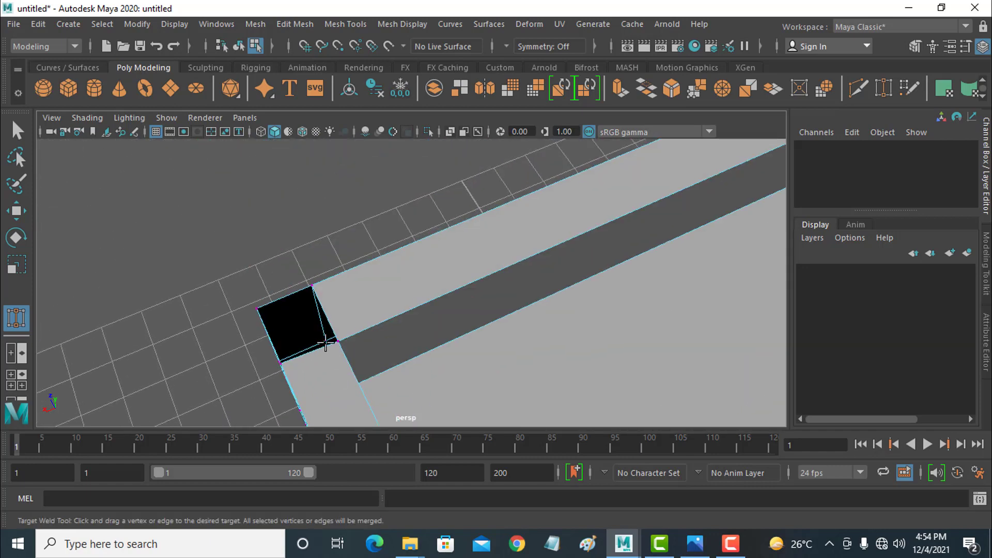
pyautogui.scroll(2, 323, 342)
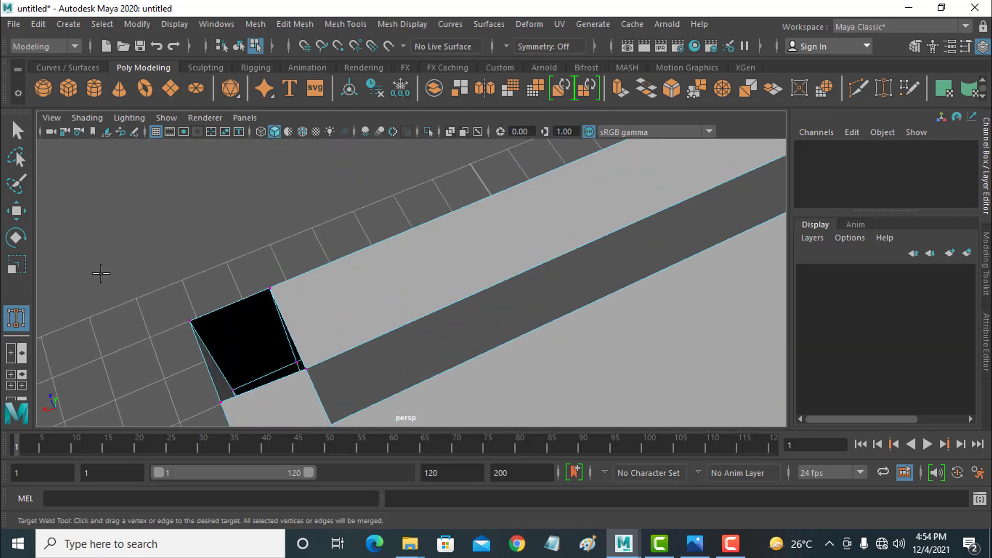
pyautogui.click(16, 211)
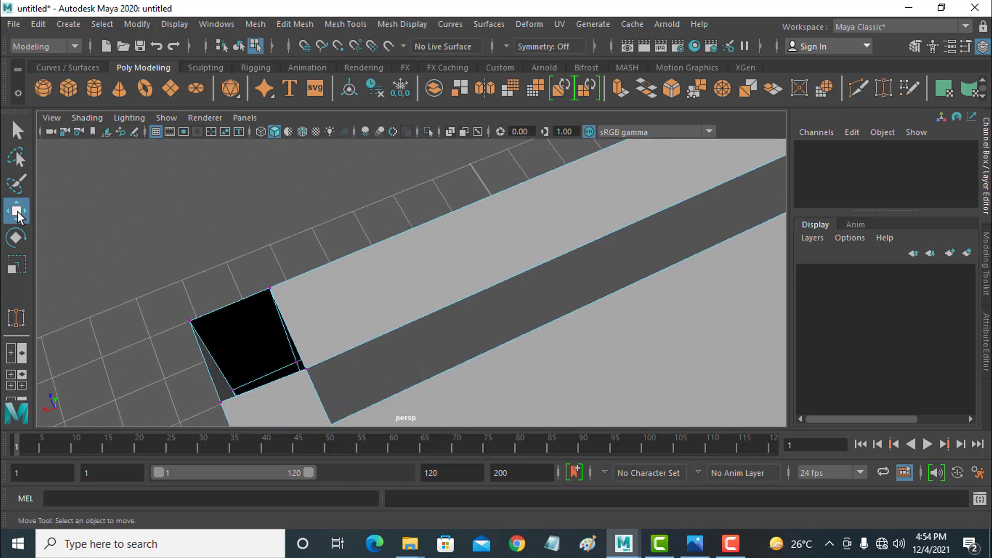
pyautogui.rightClick(285, 320)
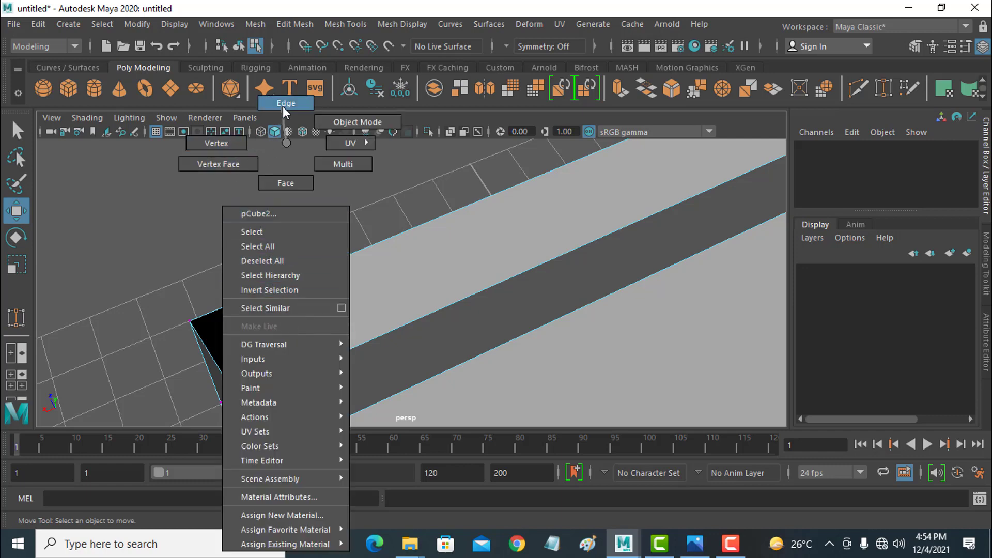
pyautogui.click(283, 106)
pyautogui.click(286, 326)
pyautogui.click(290, 333)
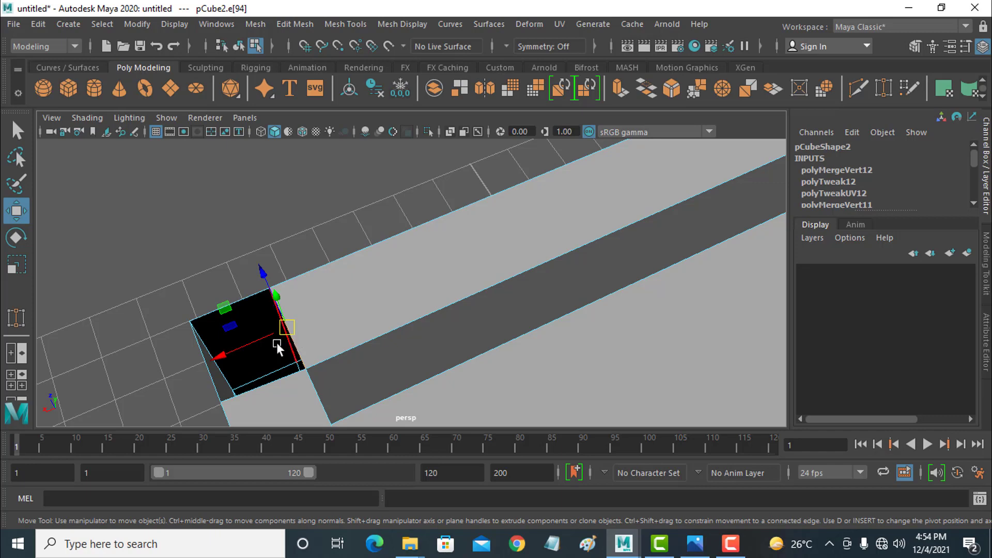
pyautogui.hotkey('ctrl', 'e')
pyautogui.moveTo(241, 348); pyautogui.dragTo(165, 377)
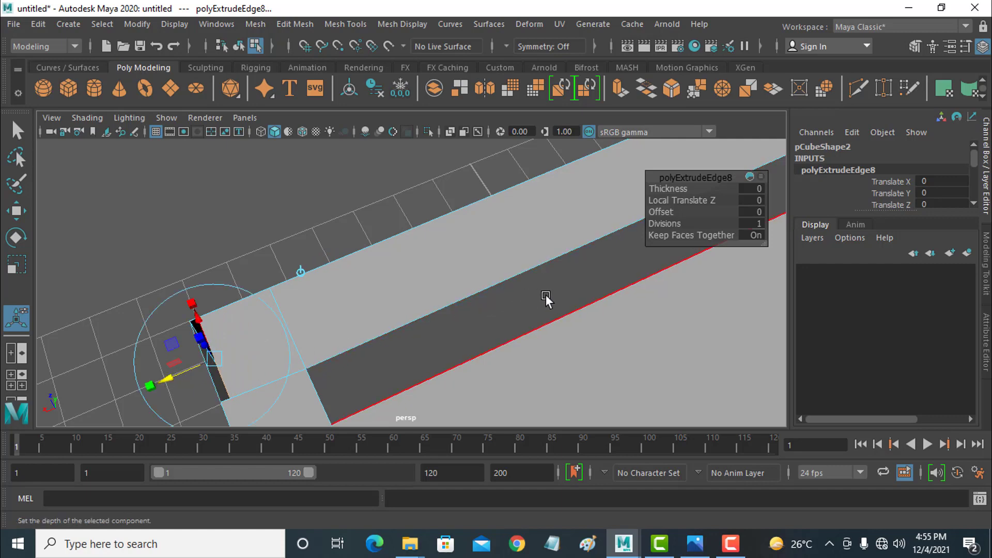
# Target Weld the third corner patch's two free vertices into the box's outer corner vertex and the adjoining strip's outer end vertex.
pyautogui.keyDown('alt'); pyautogui.moveTo(310, 339); pyautogui.dragTo(340, 287, button='middle'); pyautogui.keyUp('alt')
pyautogui.rightClick(336, 286)
pyautogui.moveTo(336, 287); pyautogui.dragTo(303, 154, button='right')
pyautogui.click(885, 87)
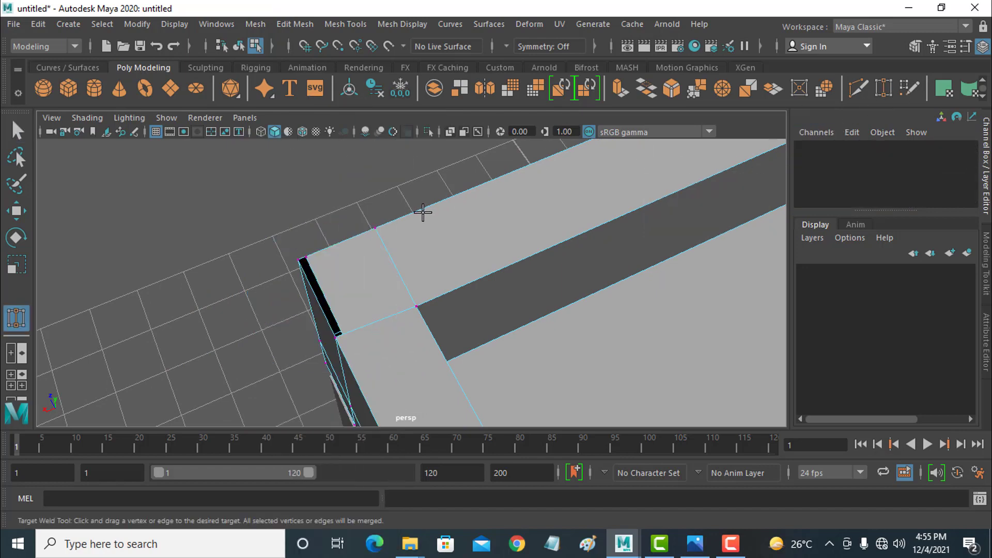
pyautogui.moveTo(298, 261); pyautogui.dragTo(298, 261)
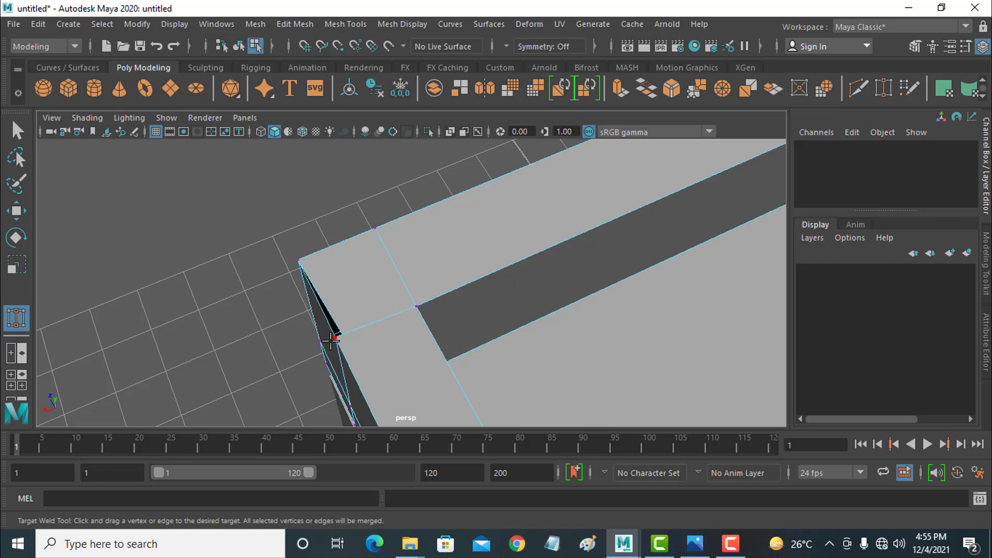
pyautogui.scroll(5, 335, 347)
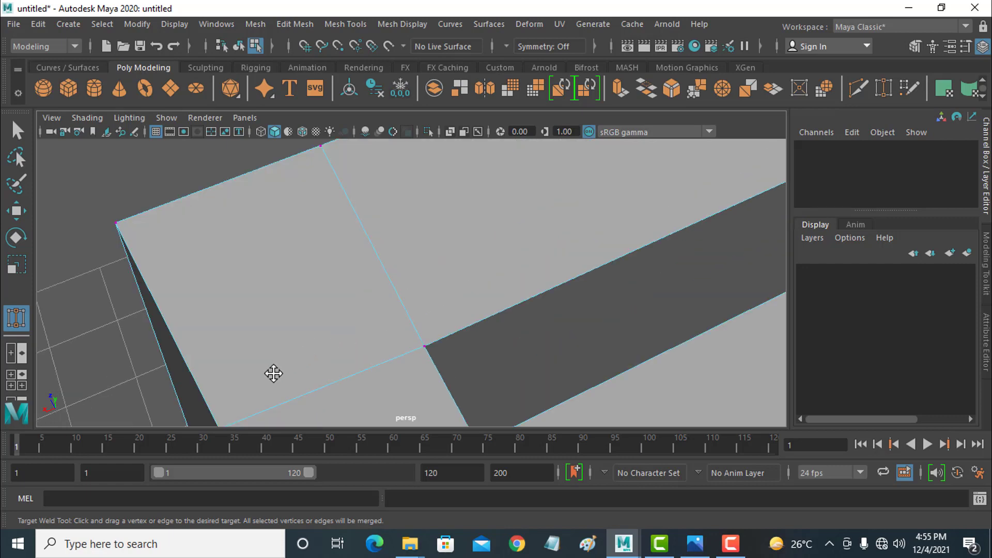
pyautogui.keyDown('alt'); pyautogui.moveTo(273, 372); pyautogui.dragTo(289, 335, button='middle'); pyautogui.keyUp('alt')
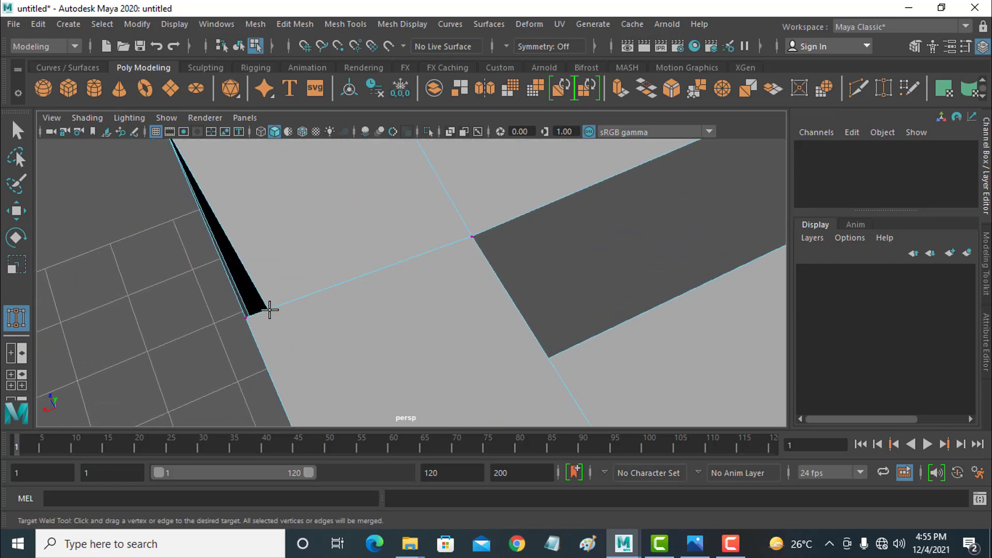
pyautogui.moveTo(241, 317); pyautogui.dragTo(240, 315)
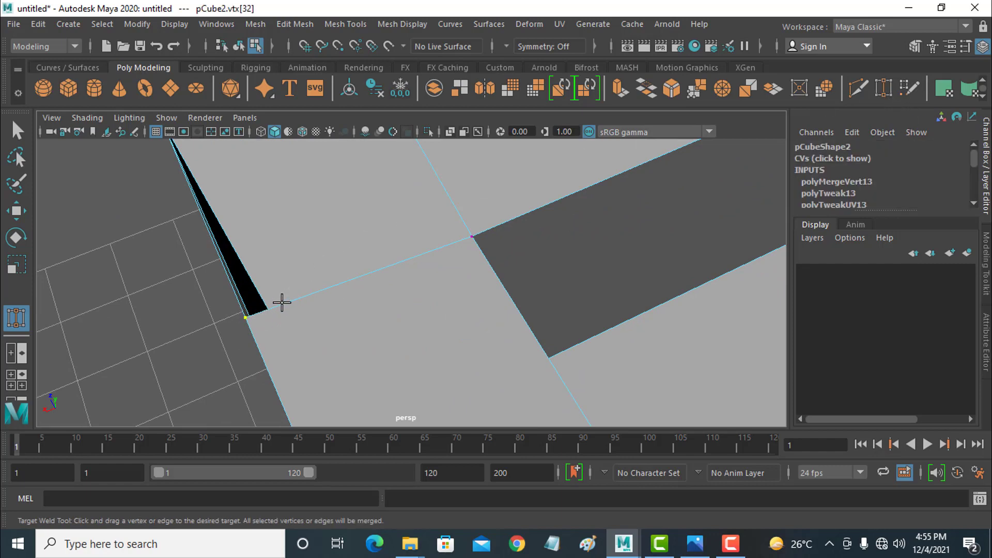
pyautogui.moveTo(269, 307); pyautogui.dragTo(250, 317)
# Extrude the rim strip's end edge at the fourth open corner across most of the gap to form the last corner patch.
pyautogui.scroll(-10, 489, 281)
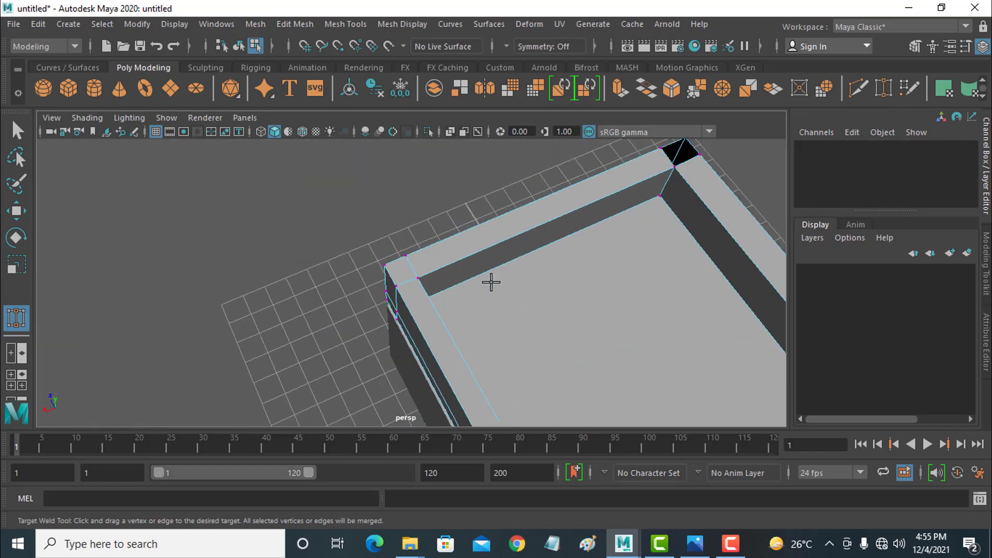
pyautogui.scroll(-10, 491, 281)
pyautogui.scroll(10, 577, 247)
pyautogui.keyDown('alt'); pyautogui.moveTo(700, 195); pyautogui.dragTo(517, 331, button='middle'); pyautogui.keyUp('alt')
pyautogui.scroll(3, 517, 330)
pyautogui.keyDown('alt'); pyautogui.moveTo(603, 305); pyautogui.dragTo(475, 310, button='middle'); pyautogui.keyUp('alt')
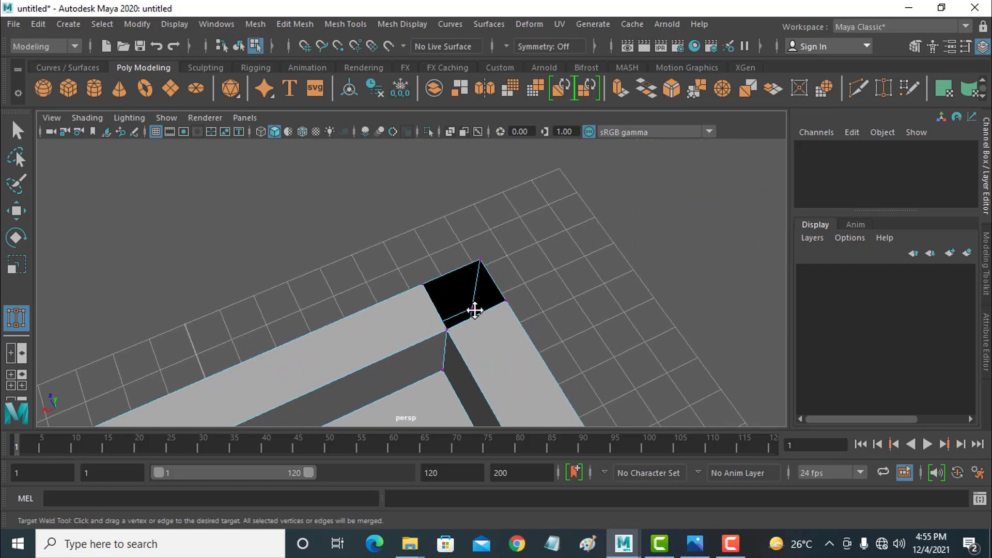
pyautogui.scroll(2, 474, 311)
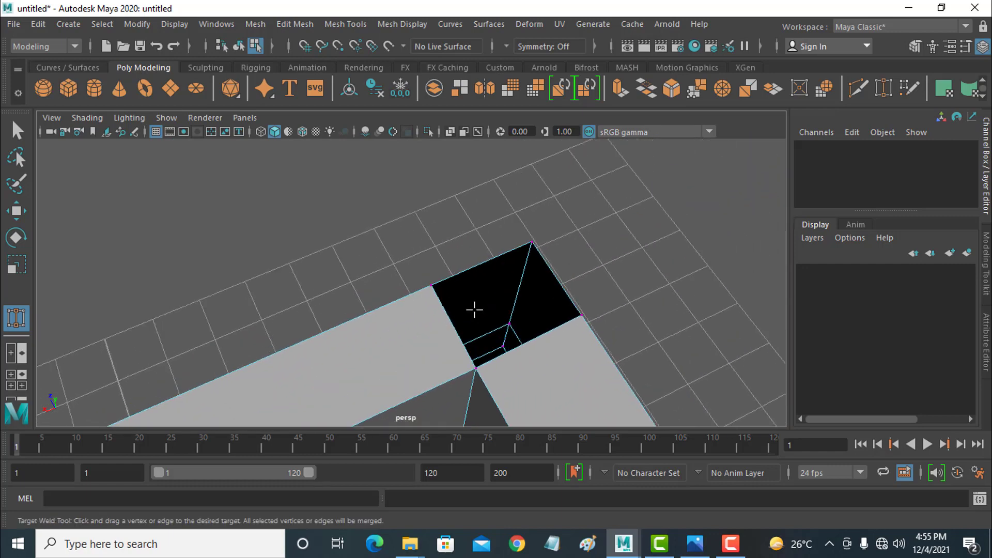
pyautogui.click(19, 210)
pyautogui.moveTo(451, 325); pyautogui.dragTo(452, 108, button='right')
pyautogui.click(453, 325)
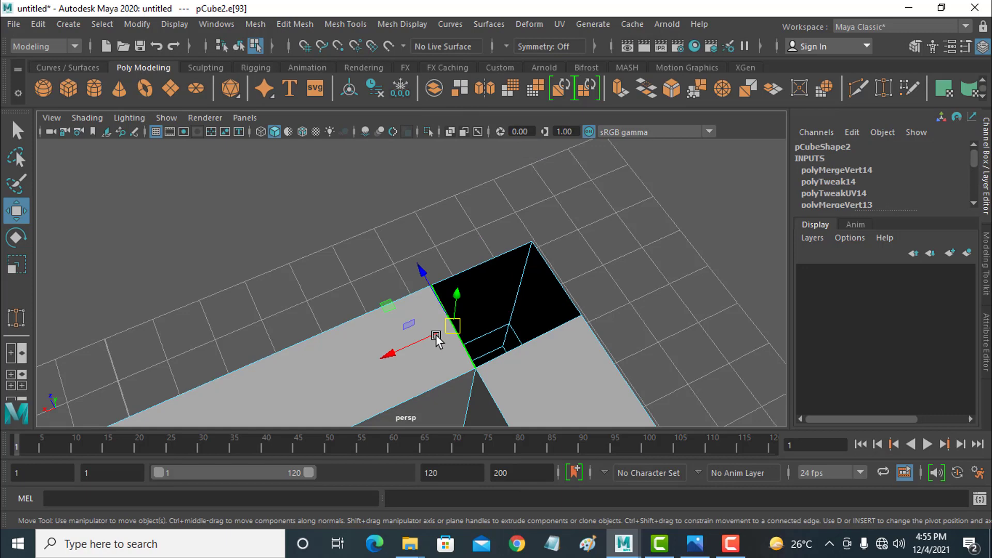
pyautogui.hotkey('ctrl', 'e')
pyautogui.moveTo(492, 307); pyautogui.dragTo(587, 278)
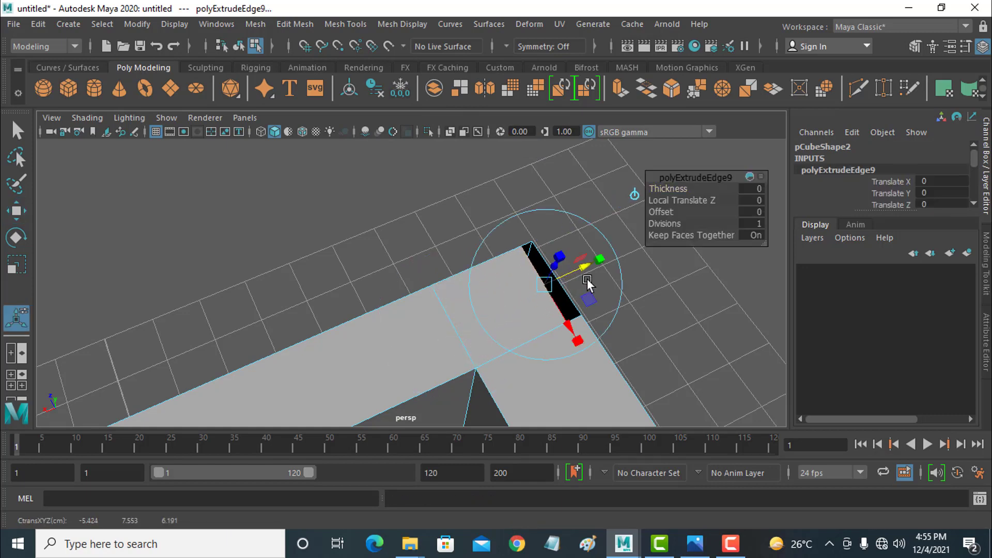
# Target Weld the fourth corner patch's far free vertex into the box's outer corner vertex.
pyautogui.moveTo(558, 250); pyautogui.dragTo(506, 144, button='right')
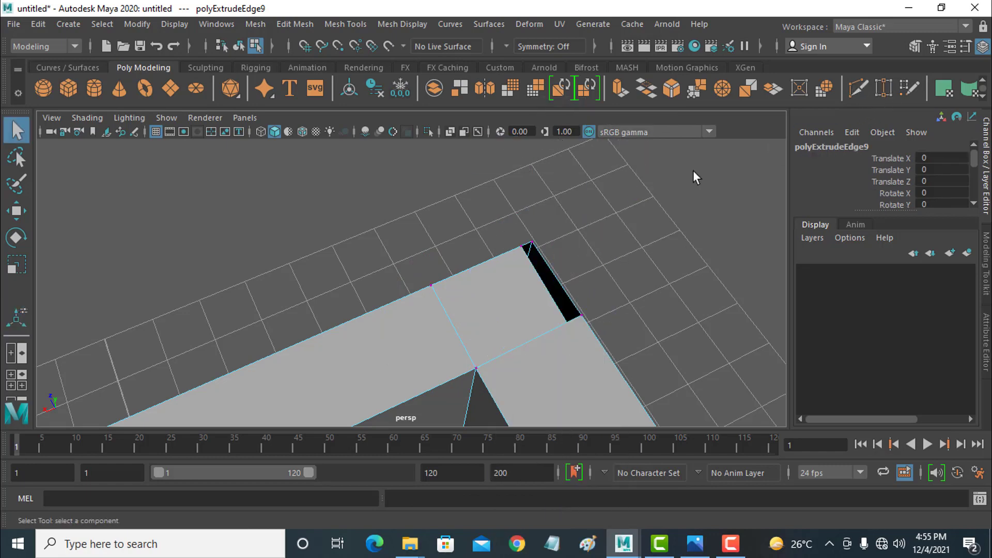
pyautogui.click(884, 88)
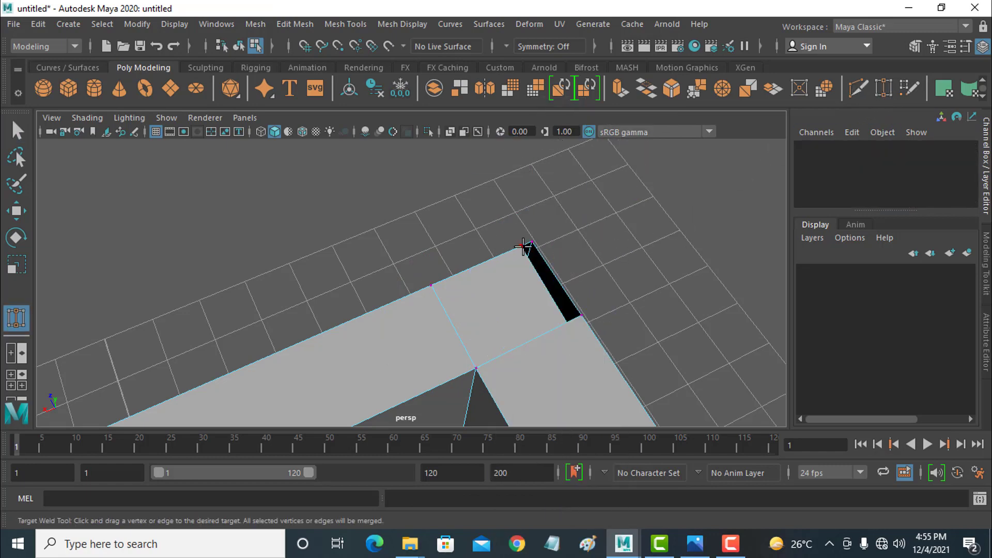
pyautogui.moveTo(530, 241); pyautogui.dragTo(534, 241)
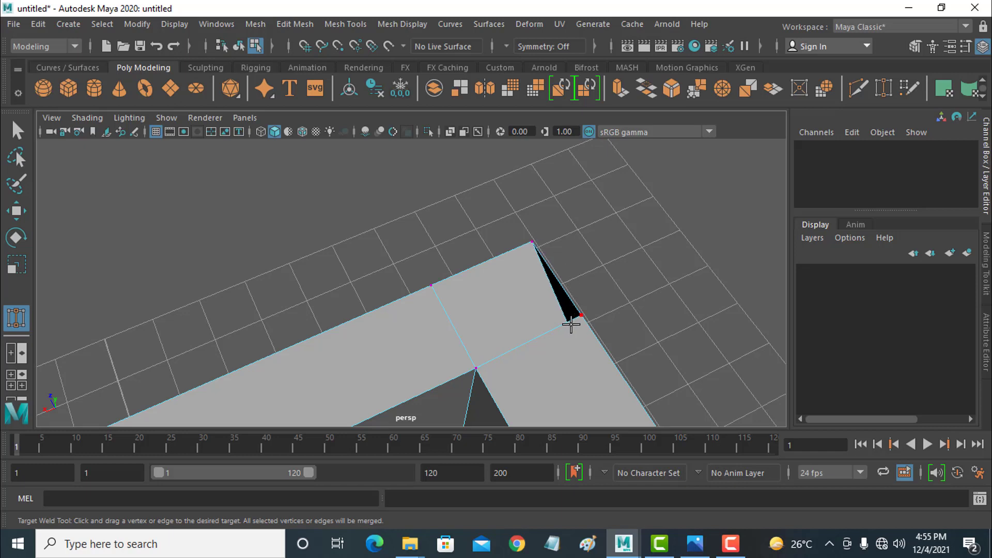
# Nudge the fourth patch's remaining free vertex off the adjoining strip and Target Weld it into that strip's outer end vertex.
pyautogui.scroll(5, 568, 326)
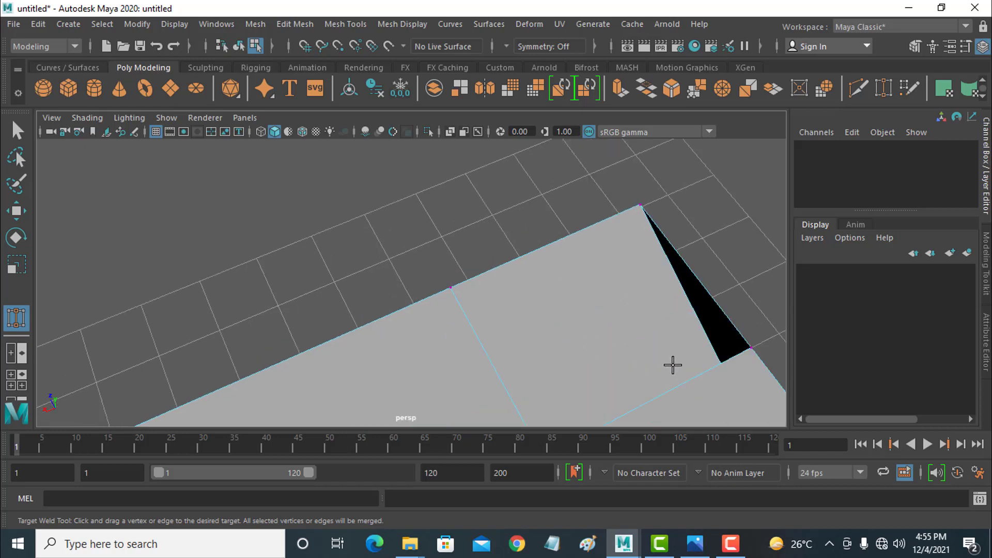
pyautogui.keyDown('alt'); pyautogui.moveTo(689, 368); pyautogui.dragTo(629, 340, button='middle'); pyautogui.keyUp('alt')
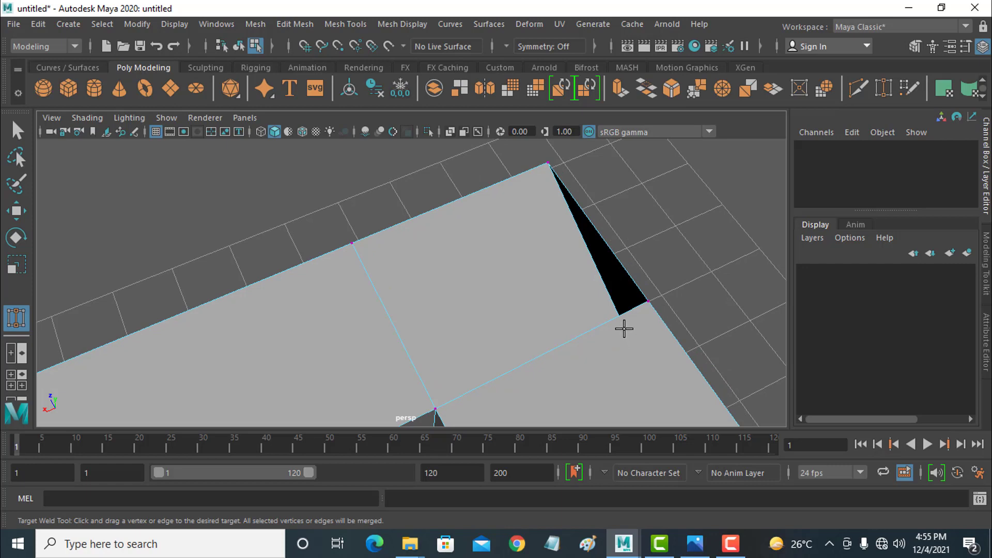
pyautogui.moveTo(623, 325)
pyautogui.mouseDown()
pyautogui.moveTo(641, 308)
pyautogui.moveTo(646, 323)
pyautogui.moveTo(649, 300)
pyautogui.moveTo(639, 322)
pyautogui.mouseUp()
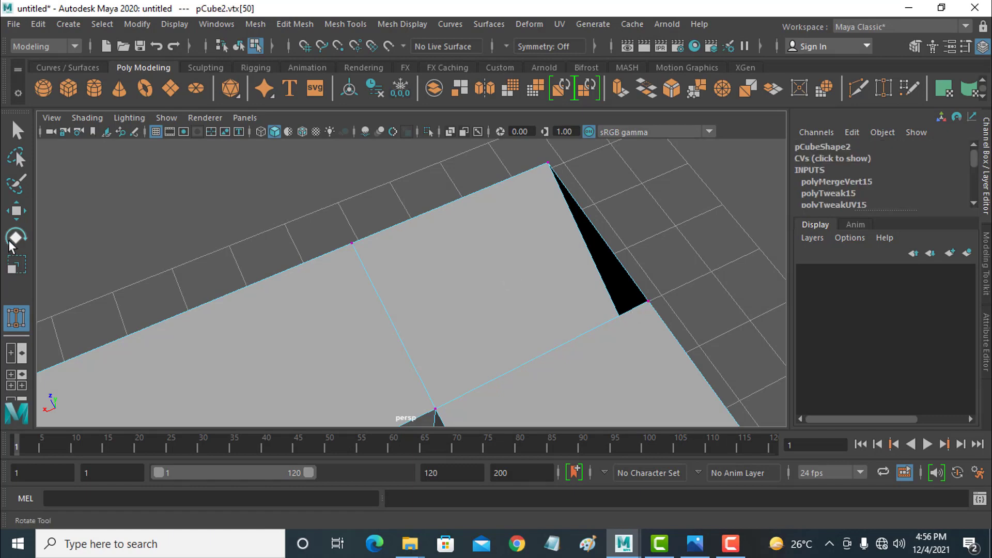
pyautogui.click(17, 211)
pyautogui.moveTo(624, 321); pyautogui.dragTo(617, 310)
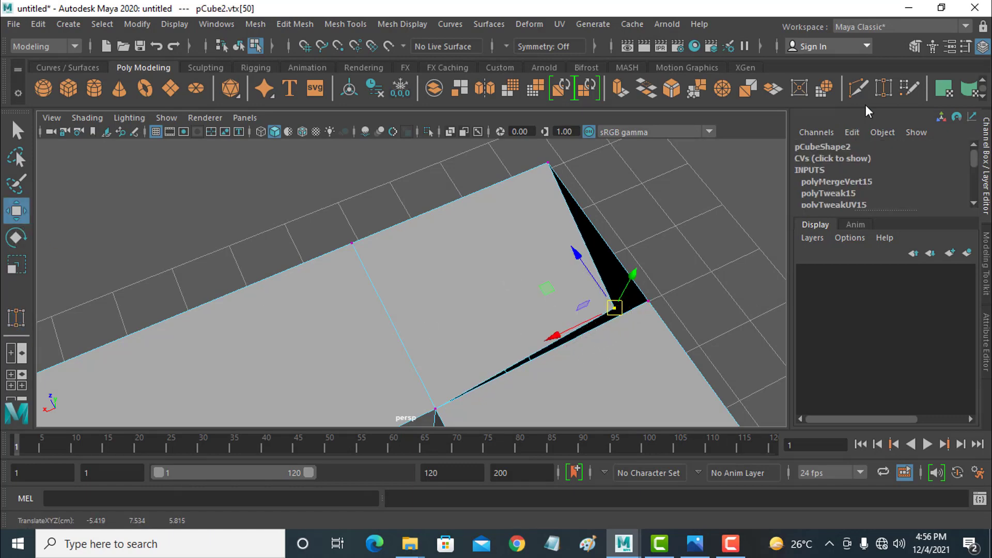
pyautogui.click(883, 89)
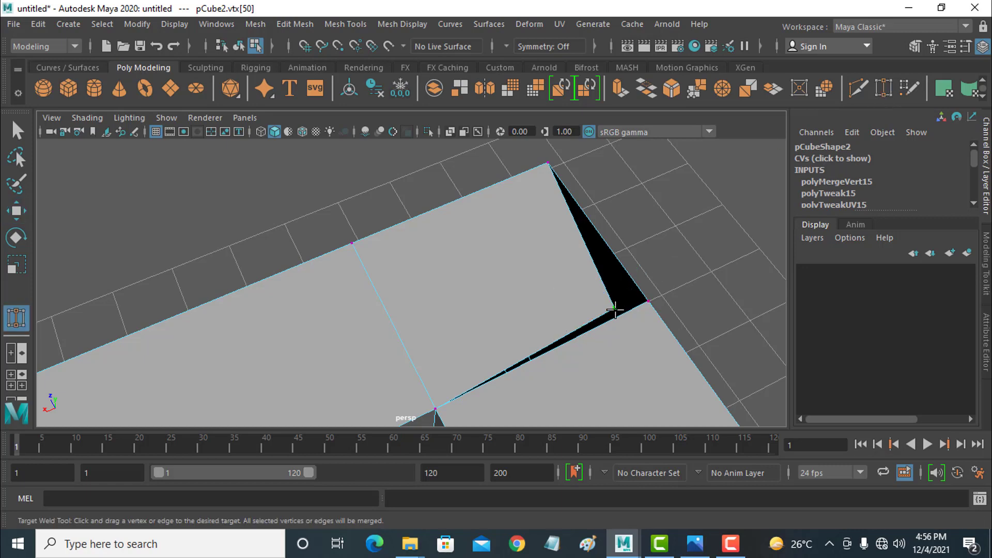
pyautogui.moveTo(632, 305); pyautogui.dragTo(649, 301)
# Return the finished lid from component editing to object mode.
pyautogui.scroll(-5, 514, 297)
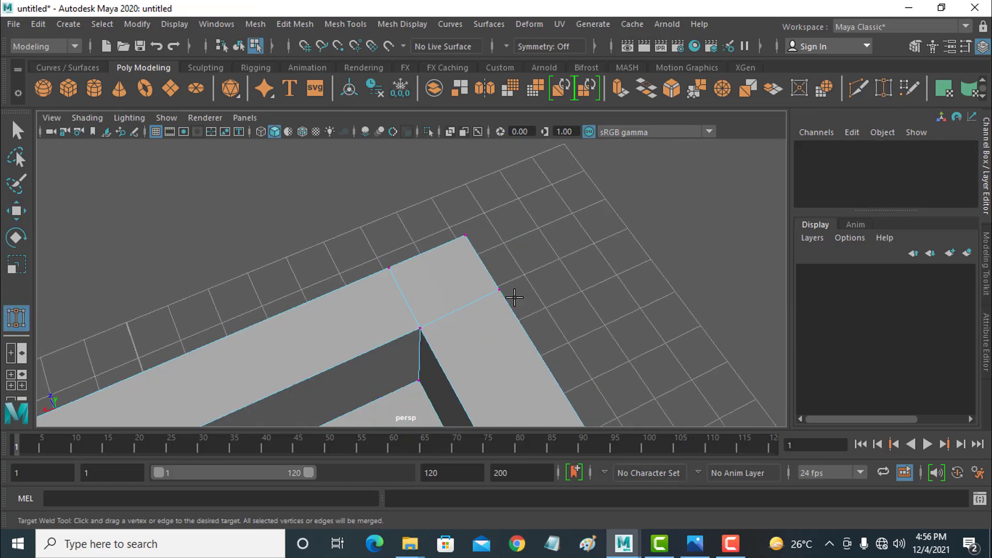
pyautogui.scroll(-5, 514, 297)
pyautogui.moveTo(514, 295)
pyautogui.keyDown('alt'); pyautogui.mouseDown()
pyautogui.moveTo(452, 337)
pyautogui.moveTo(525, 279)
pyautogui.mouseUp(); pyautogui.keyUp('alt')
pyautogui.keyDown('alt'); pyautogui.moveTo(489, 308); pyautogui.dragTo(548, 308); pyautogui.keyUp('alt')
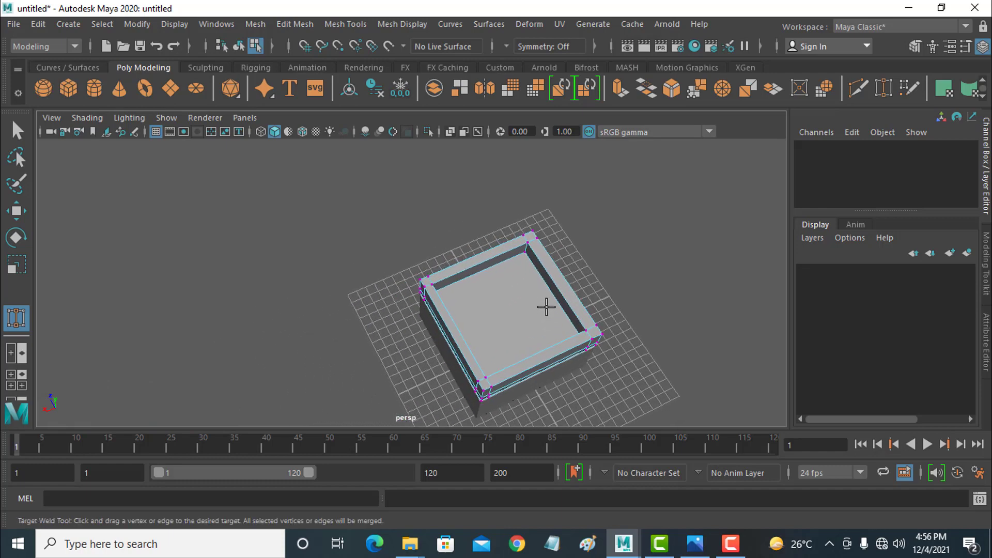
pyautogui.rightClick(546, 298)
pyautogui.click(622, 125)
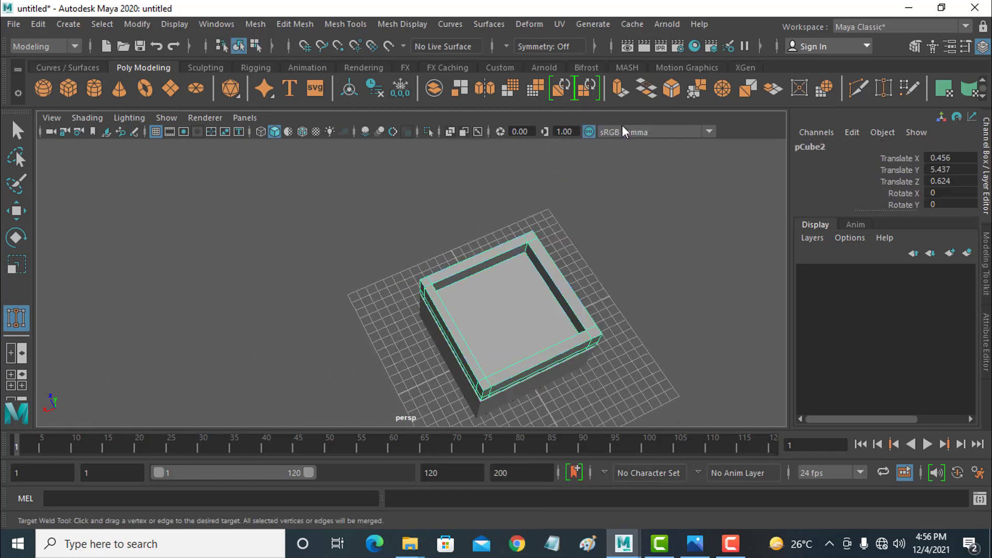
# Relocate the lid's pivot to the rim on its hinge side, at about X 1.4, Y 7.5, Z 6.4 cm.
pyautogui.keyDown('alt'); pyautogui.moveTo(548, 288); pyautogui.dragTo(584, 264); pyautogui.keyUp('alt')
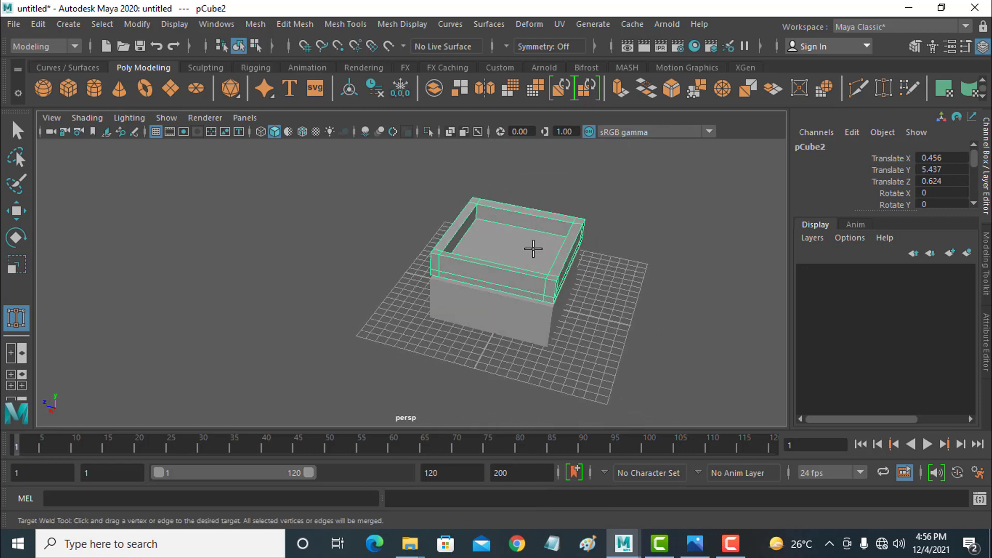
pyautogui.click(16, 237)
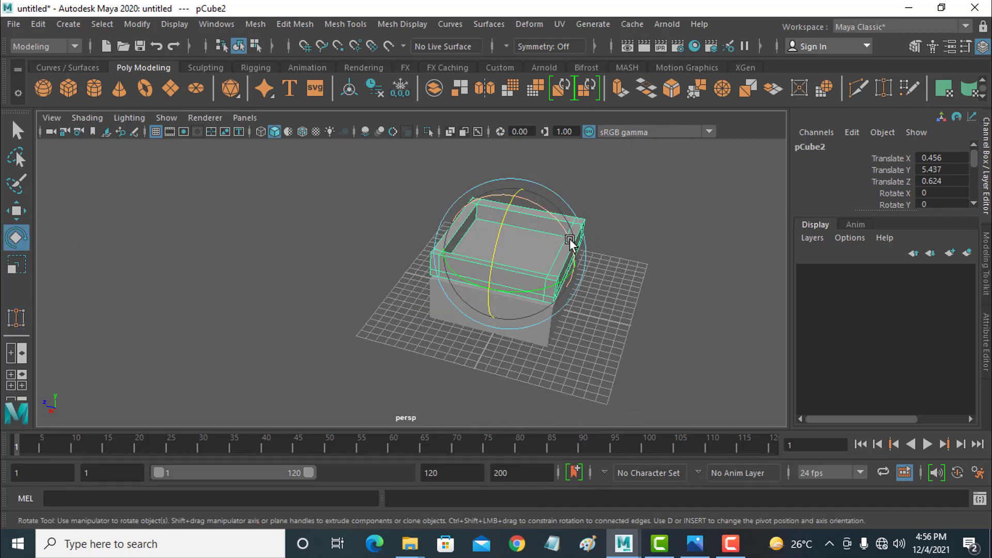
pyautogui.click(17, 211)
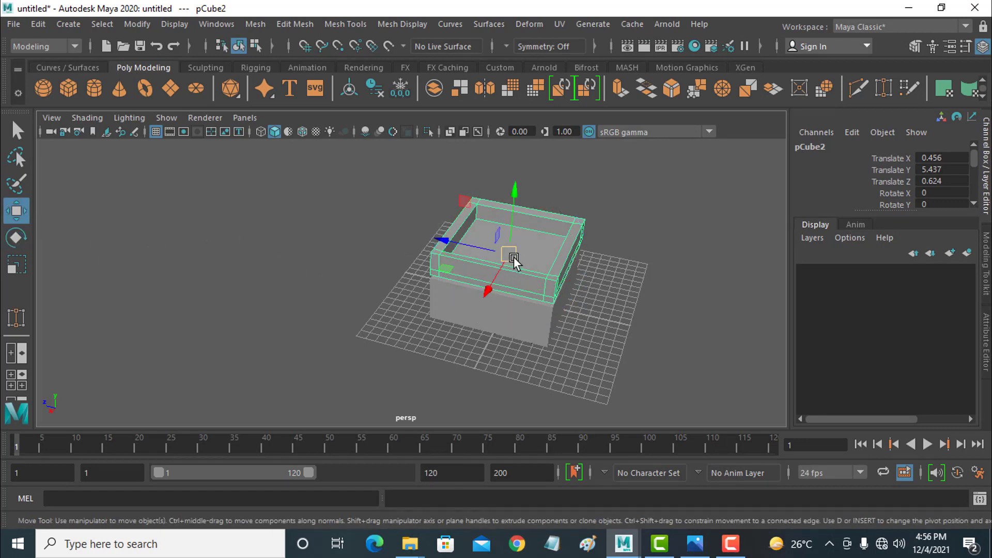
pyautogui.press('d')
pyautogui.moveTo(514, 261); pyautogui.dragTo(464, 235)
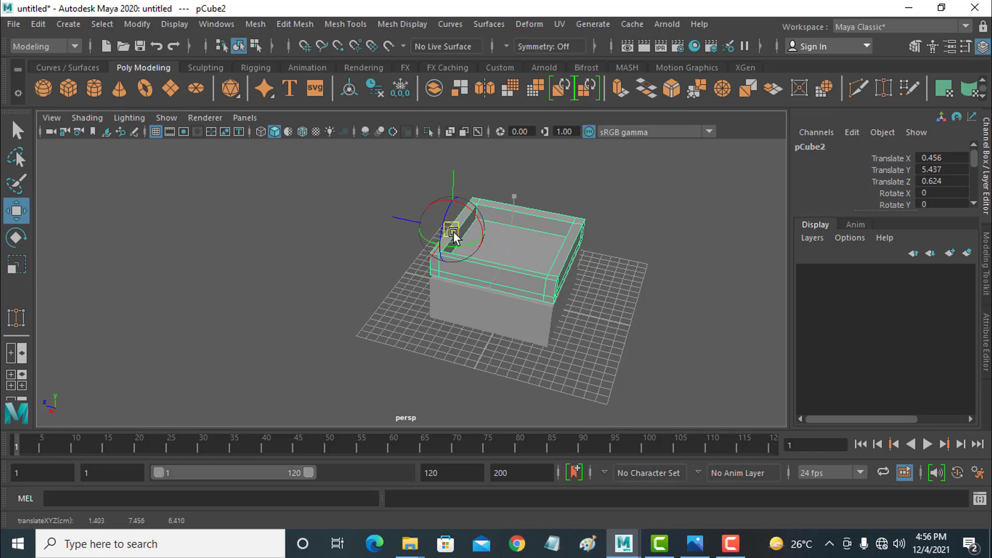
# Rotate the lid open around the X axis by about 75 degrees about the relocated pivot.
pyautogui.scroll(5, 457, 236)
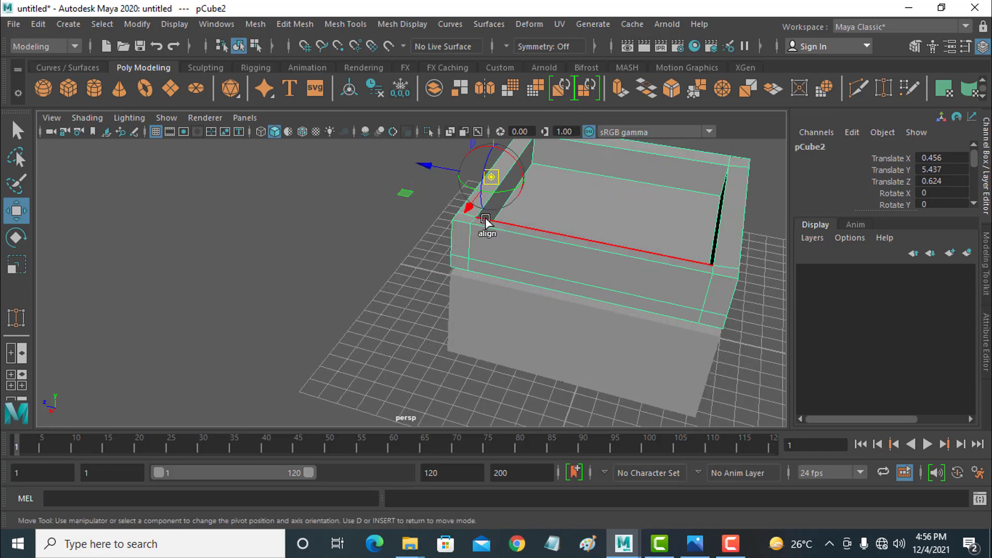
pyautogui.scroll(-3, 557, 256)
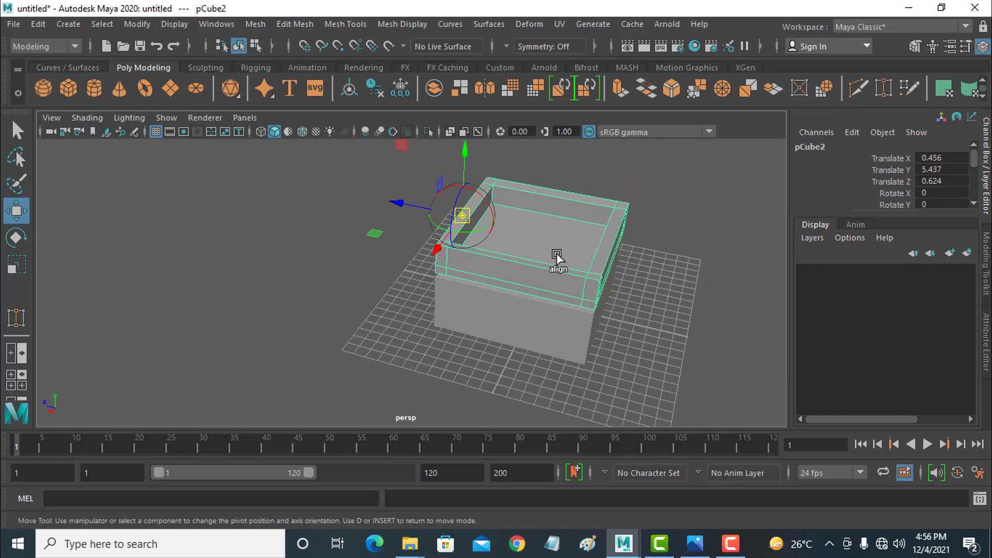
pyautogui.click(17, 238)
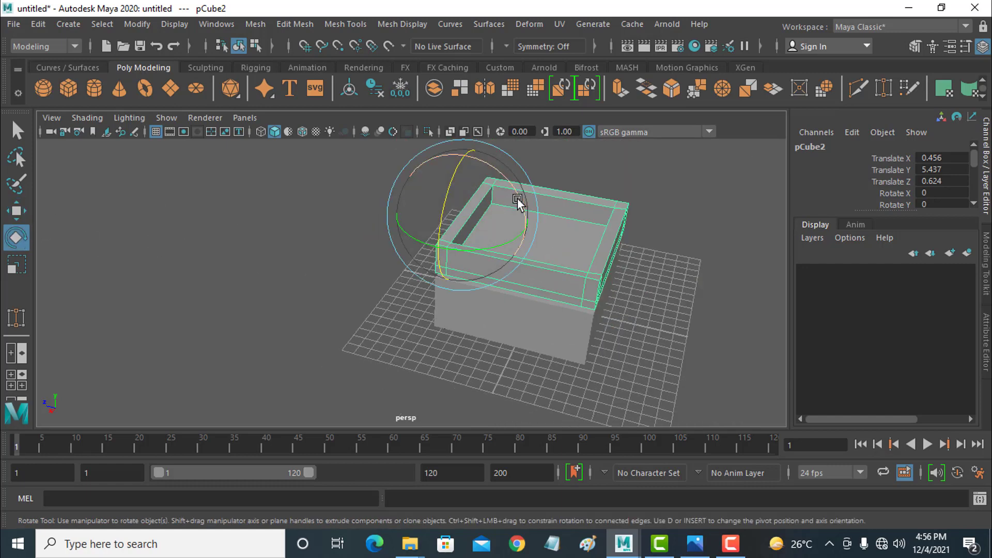
pyautogui.moveTo(518, 199); pyautogui.dragTo(456, 141)
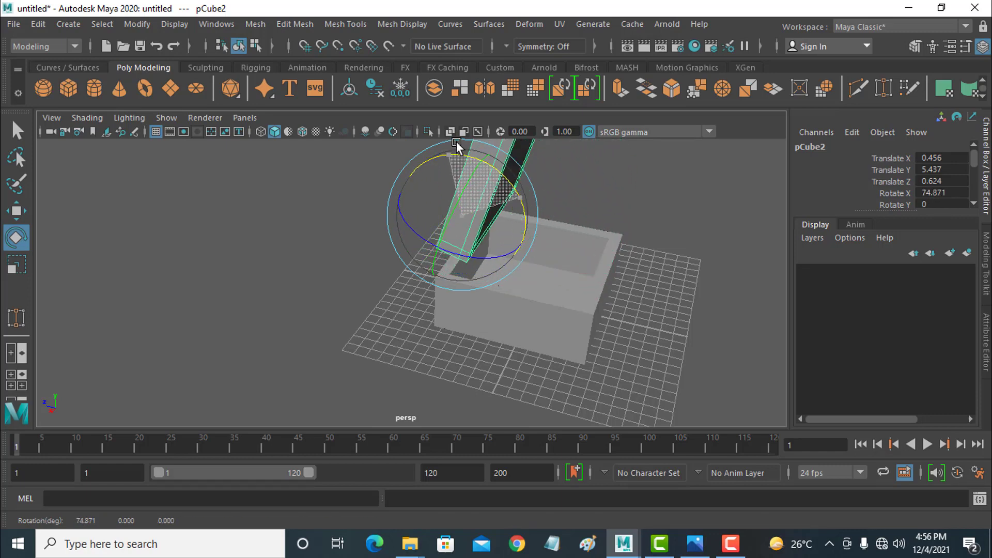
# Undo the lid's freehand rotation and stand it upright with Rotate X set to 90.
pyautogui.hotkey('ctrl', 'z')
pyautogui.moveTo(521, 204); pyautogui.dragTo(493, 176)
pyautogui.doubleClick(954, 192)
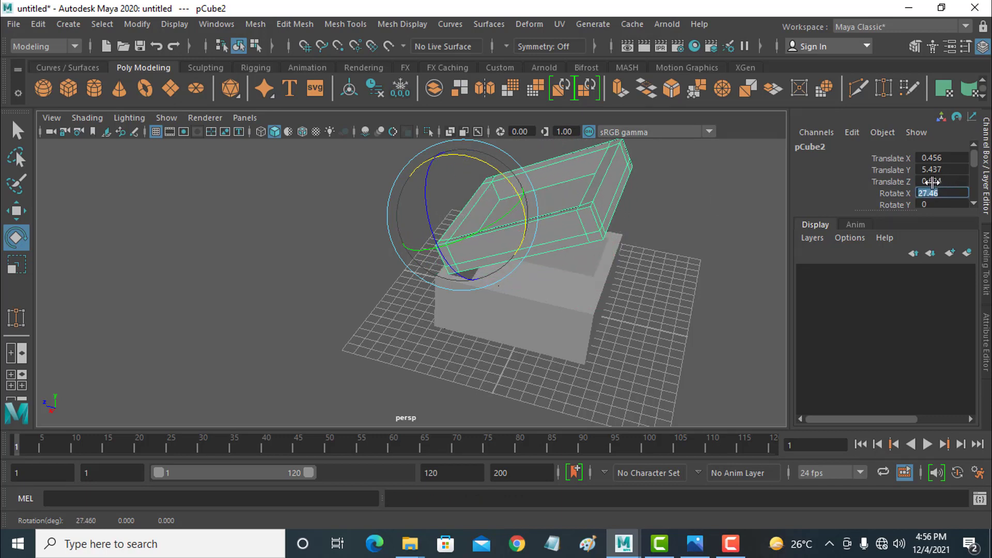
pyautogui.press('Return')
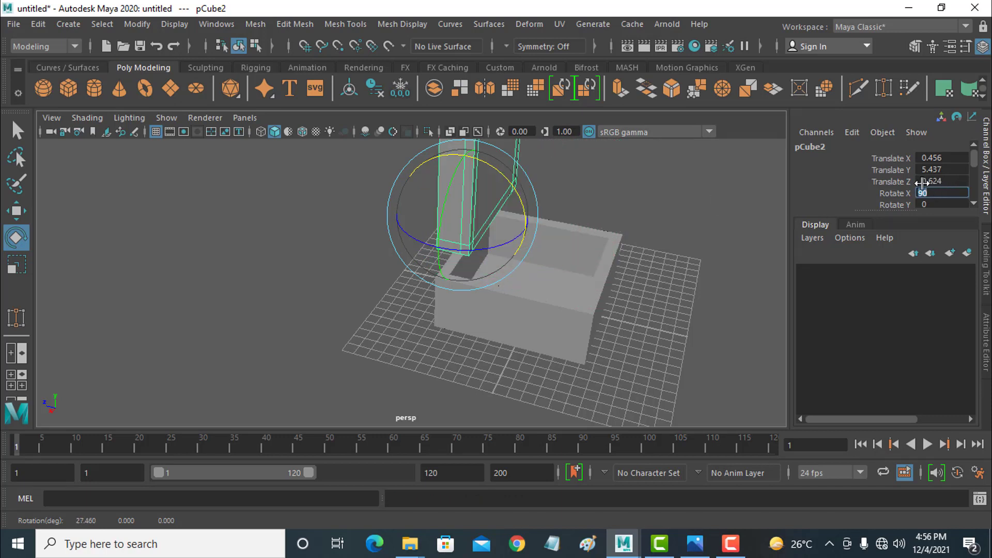
# Try turning the lid around Y, including at -90, and set its Rotate Y to -180.
pyautogui.moveTo(481, 247); pyautogui.dragTo(455, 261)
pyautogui.click(955, 205)
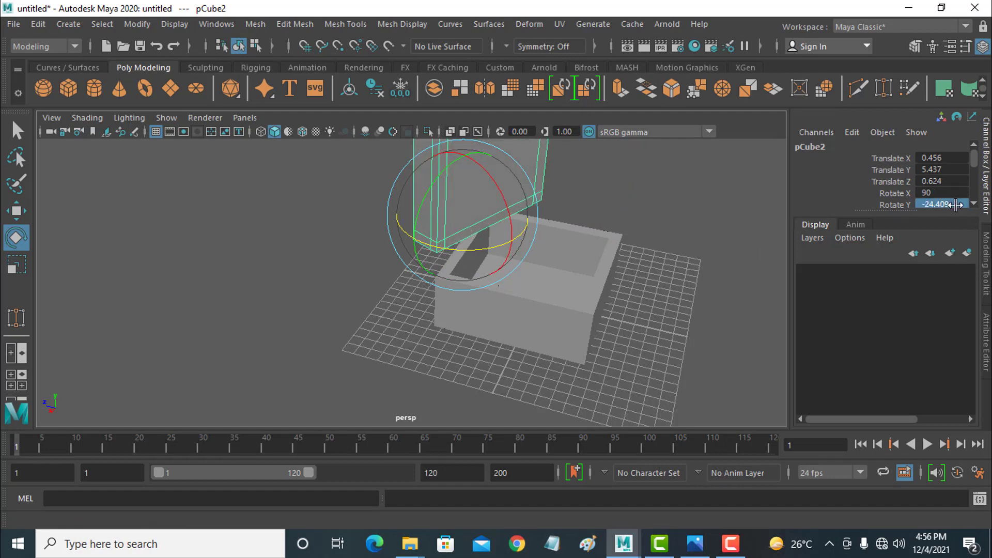
pyautogui.write('-')
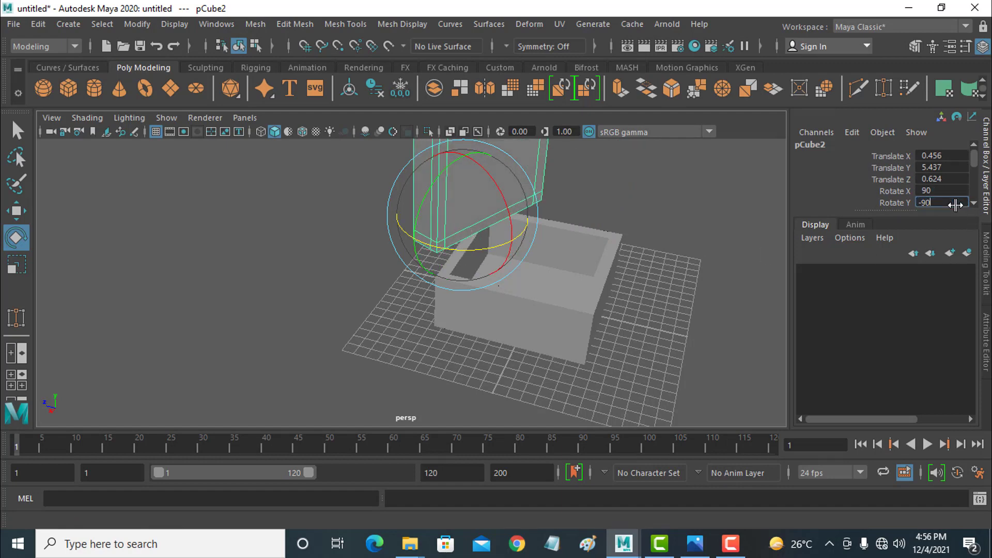
pyautogui.write('90')
pyautogui.press('Return')
pyautogui.write('-180')
pyautogui.press('Return')
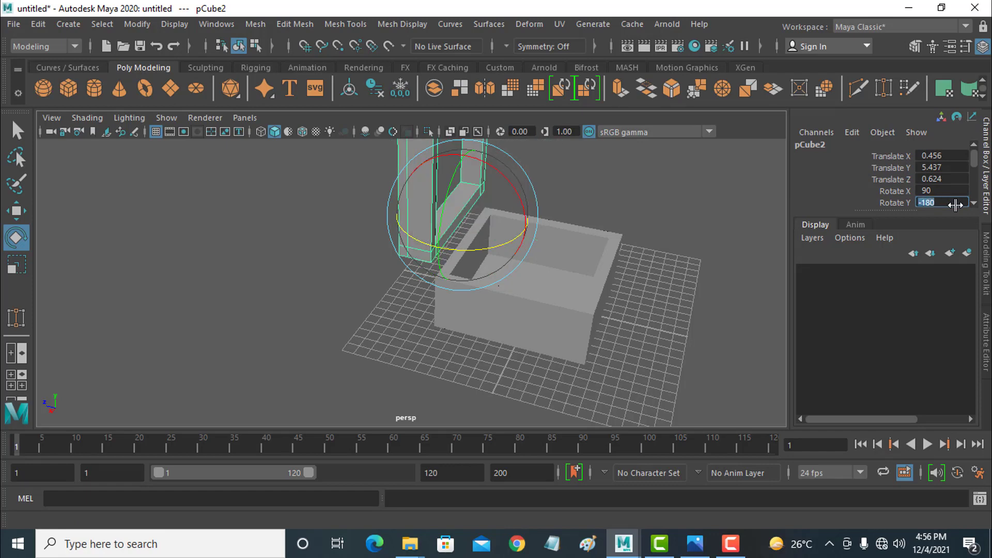
# In the top view, slide the upright lid along X to about -1.46 so its sides line up with the box.
pyautogui.keyDown('alt'); pyautogui.moveTo(545, 252); pyautogui.dragTo(398, 333); pyautogui.keyUp('alt')
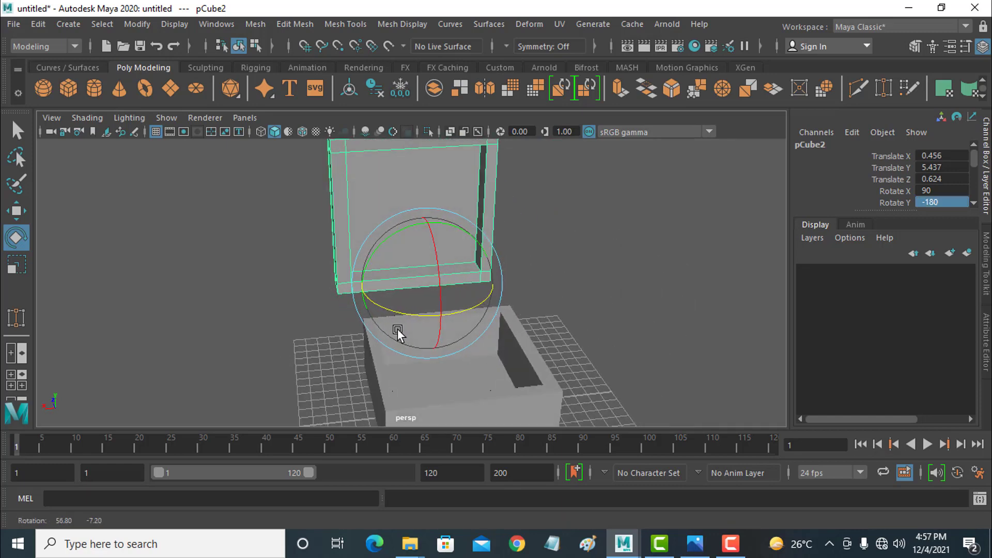
pyautogui.click(16, 210)
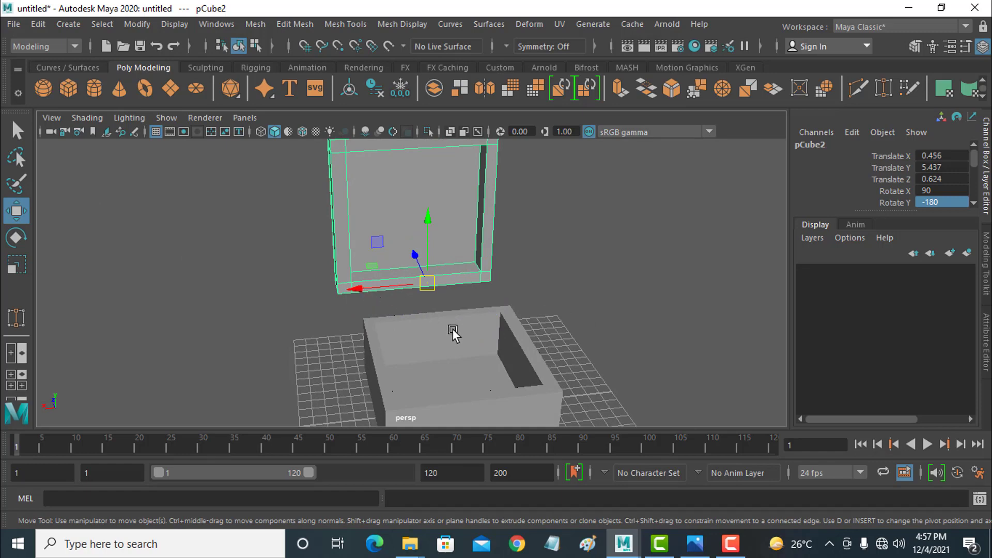
pyautogui.press('space')
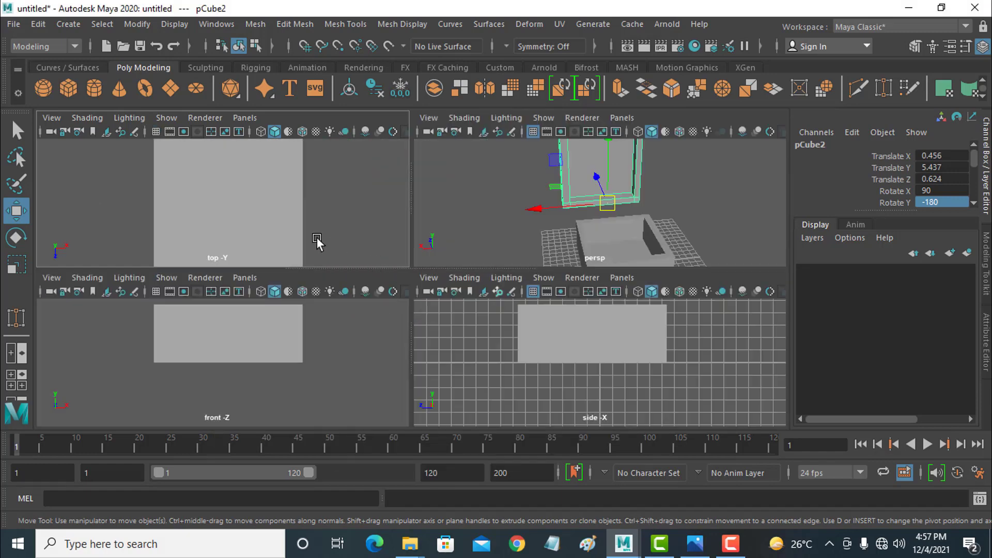
pyautogui.press('space')
pyautogui.scroll(-4, 434, 247)
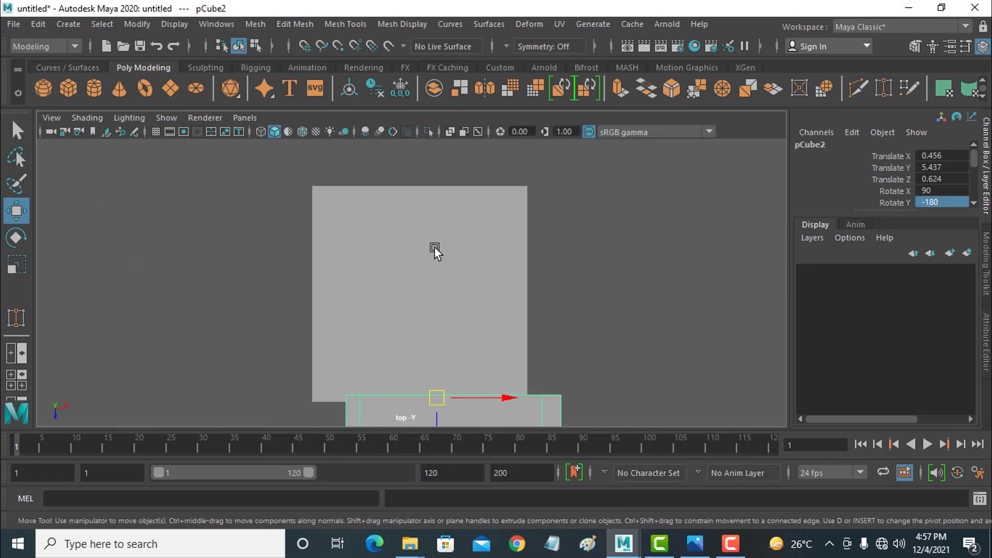
pyautogui.moveTo(500, 380); pyautogui.dragTo(472, 381)
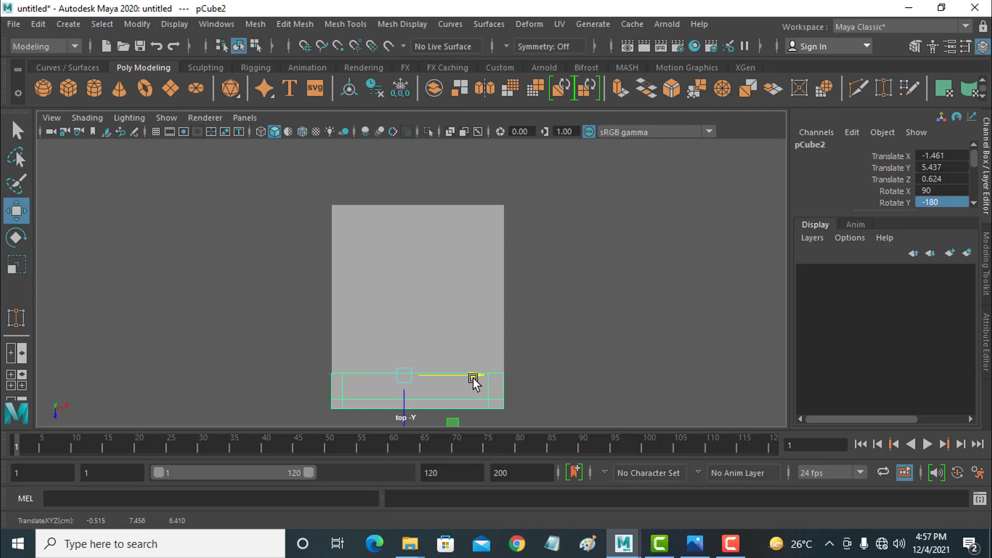
# Lower the lid in the perspective view to about Translate Y 3.46, leaving a narrow gap above the box's back rim.
pyautogui.press('space')
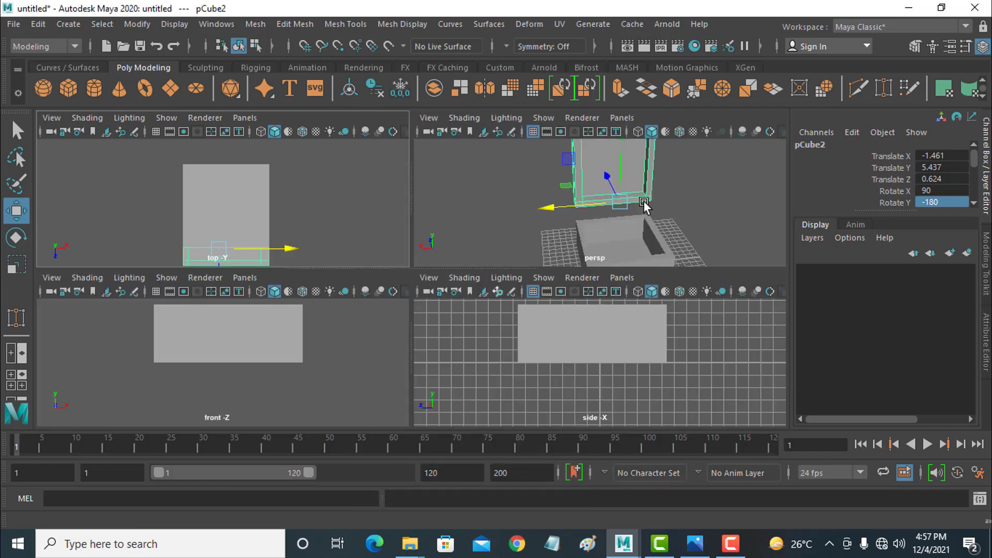
pyautogui.press('space')
pyautogui.moveTo(455, 222); pyautogui.dragTo(452, 244)
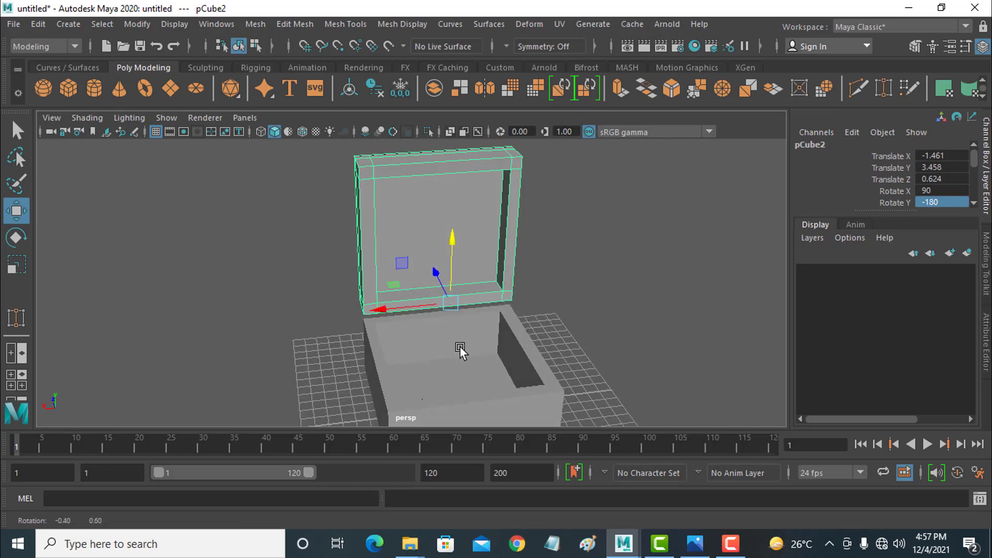
# In the side view, create a small polygon cylinder in the gap between lid and box, at about Y 4.93, Z 6.37.
pyautogui.keyDown('alt'); pyautogui.moveTo(452, 347); pyautogui.dragTo(553, 336); pyautogui.keyUp('alt')
pyautogui.press('[')
pyautogui.press(']')
pyautogui.press('space')
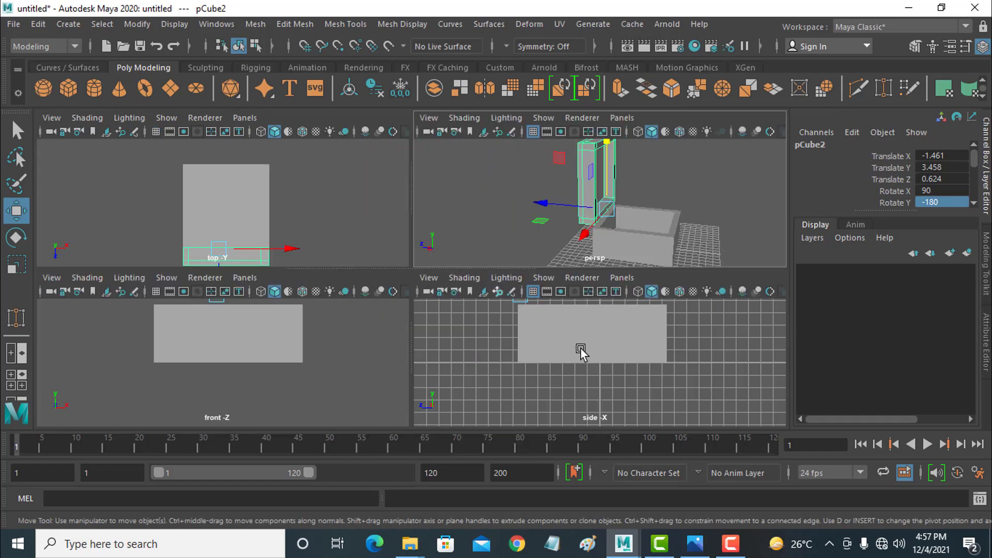
pyautogui.press('space')
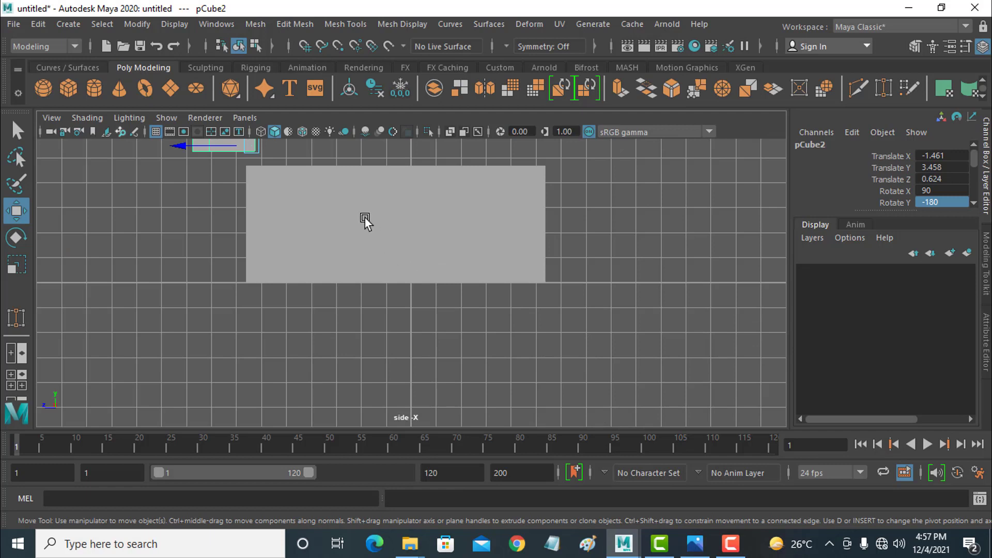
pyautogui.moveTo(365, 221); pyautogui.dragTo(474, 304, button='middle')
pyautogui.hotkey('ctrl', 'z')
pyautogui.keyDown('alt'); pyautogui.moveTo(318, 253); pyautogui.dragTo(512, 361, button='middle'); pyautogui.keyUp('alt')
pyautogui.scroll(2, 511, 361)
pyautogui.scroll(1, 472, 283)
pyautogui.click(94, 88)
pyautogui.moveTo(486, 283); pyautogui.dragTo(483, 210)
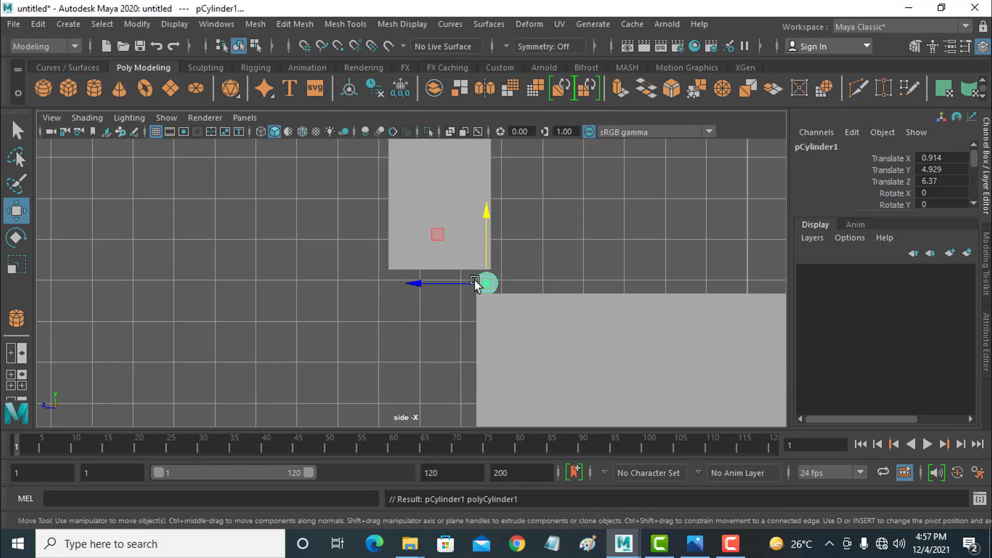
# Move the cylinder along the gap to about X -3.26 and shorten it along X to about 0.315 of its length.
pyautogui.press('space')
pyautogui.press('space')
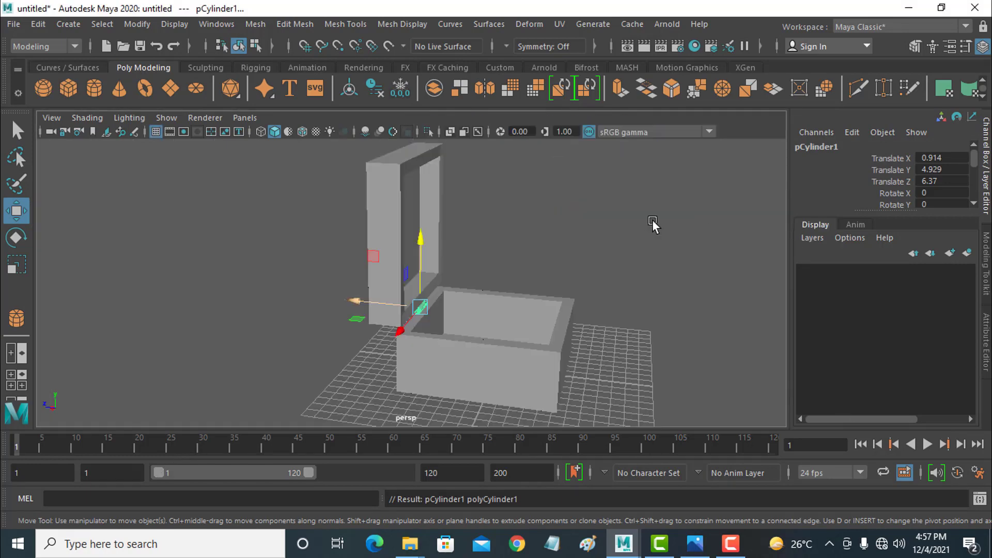
pyautogui.keyDown('alt'); pyautogui.moveTo(509, 299); pyautogui.dragTo(491, 332); pyautogui.keyUp('alt')
pyautogui.scroll(5, 404, 333)
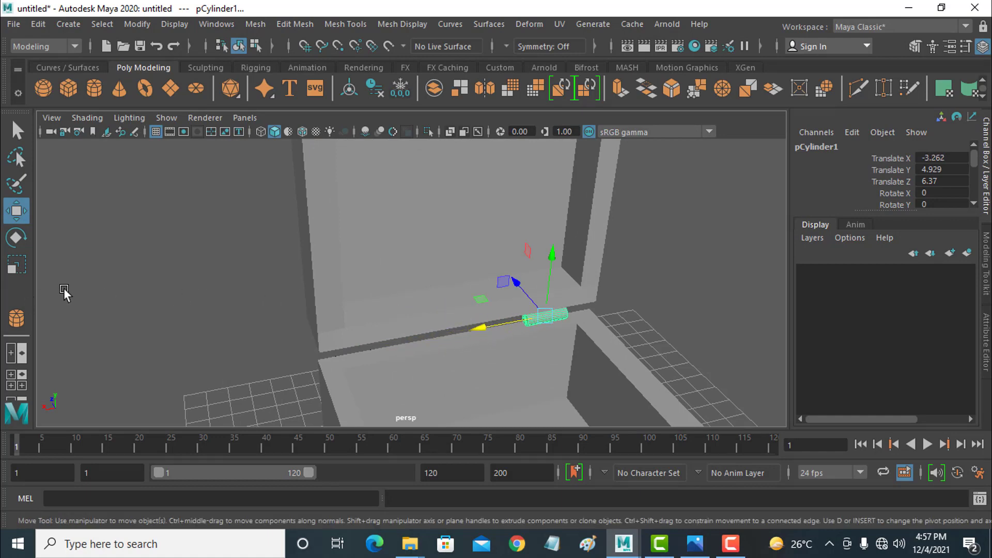
pyautogui.click(16, 265)
pyautogui.moveTo(489, 328); pyautogui.dragTo(536, 327)
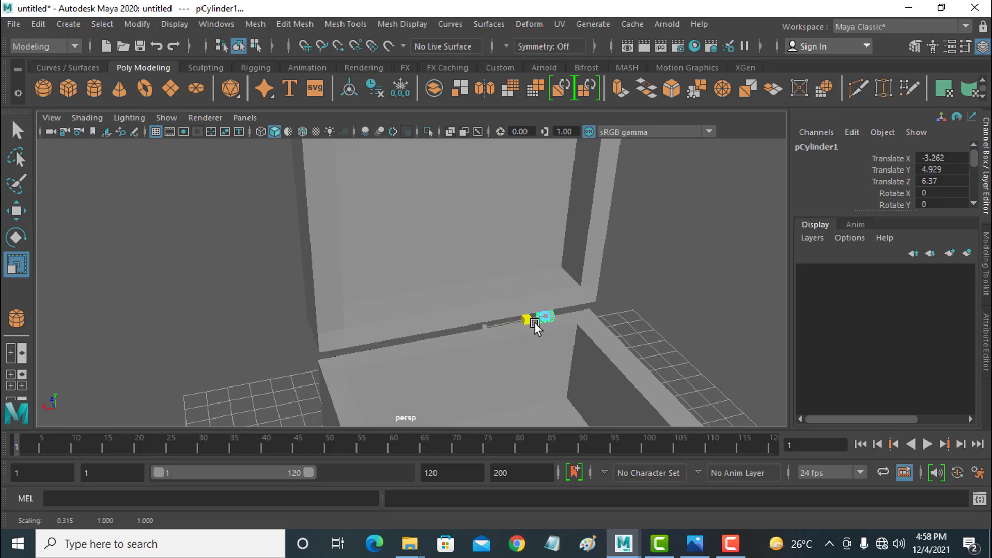
# Shift the shortened cylinder to about X -3.78 and place a duplicate beside it at about X -2.94.
pyautogui.click(16, 211)
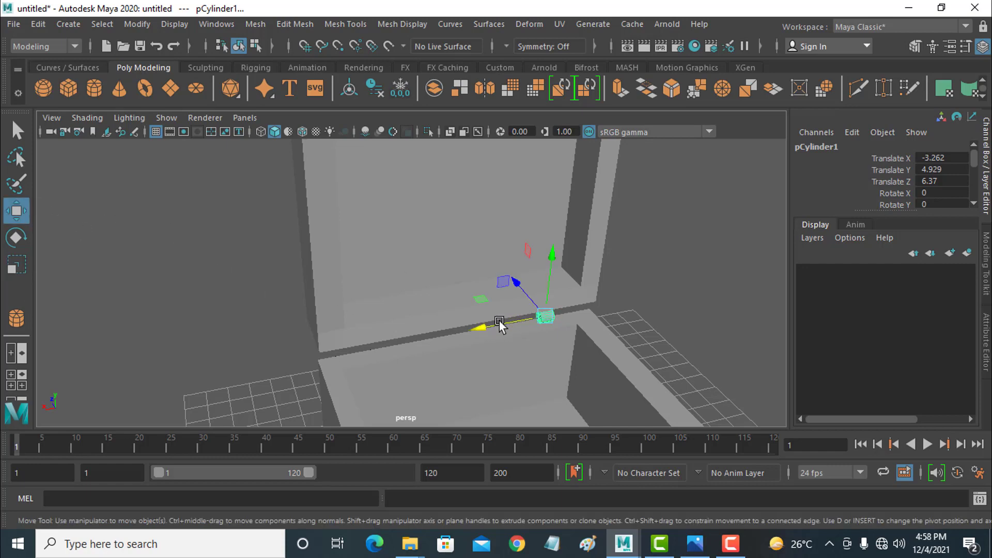
pyautogui.moveTo(496, 327); pyautogui.dragTo(495, 328)
pyautogui.hotkey('ctrl', 'd')
pyautogui.moveTo(495, 327); pyautogui.dragTo(476, 327)
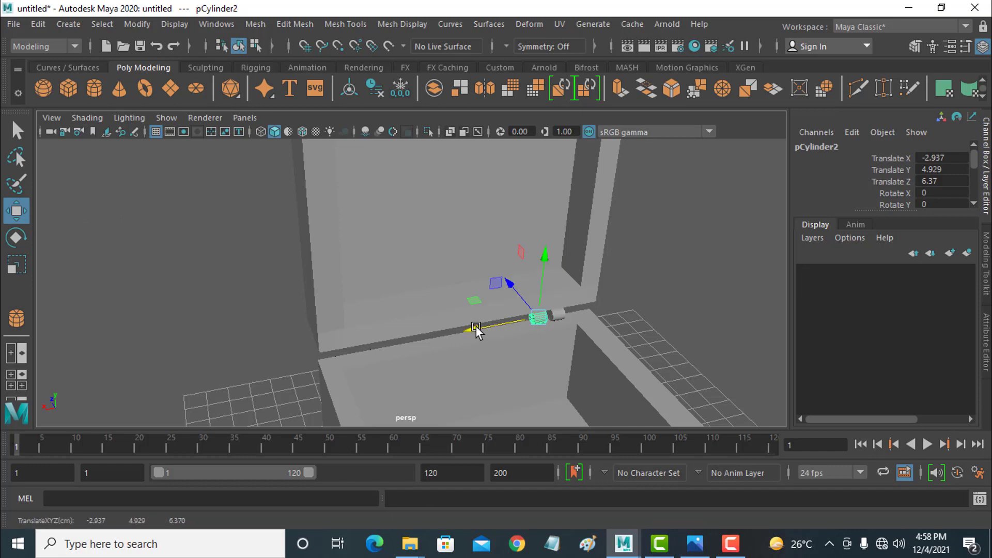
# Close up the second cylinder's spacing and duplicate it, placing the third hinge segment at about X -2.46.
pyautogui.press('f')
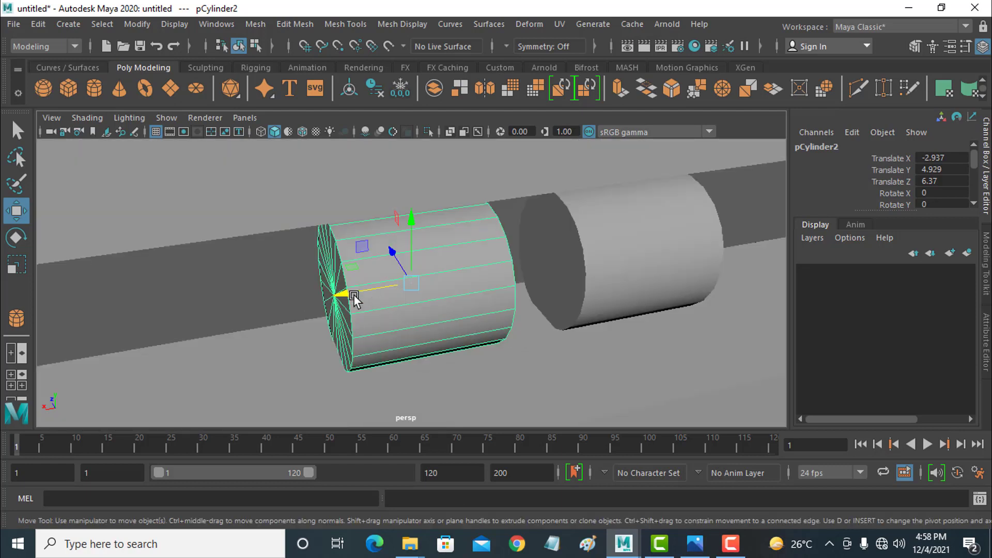
pyautogui.moveTo(354, 295); pyautogui.dragTo(213, 305)
pyautogui.hotkey('ctrl', 'd')
pyautogui.keyDown('alt'); pyautogui.moveTo(500, 395); pyautogui.dragTo(474, 394); pyautogui.keyUp('alt')
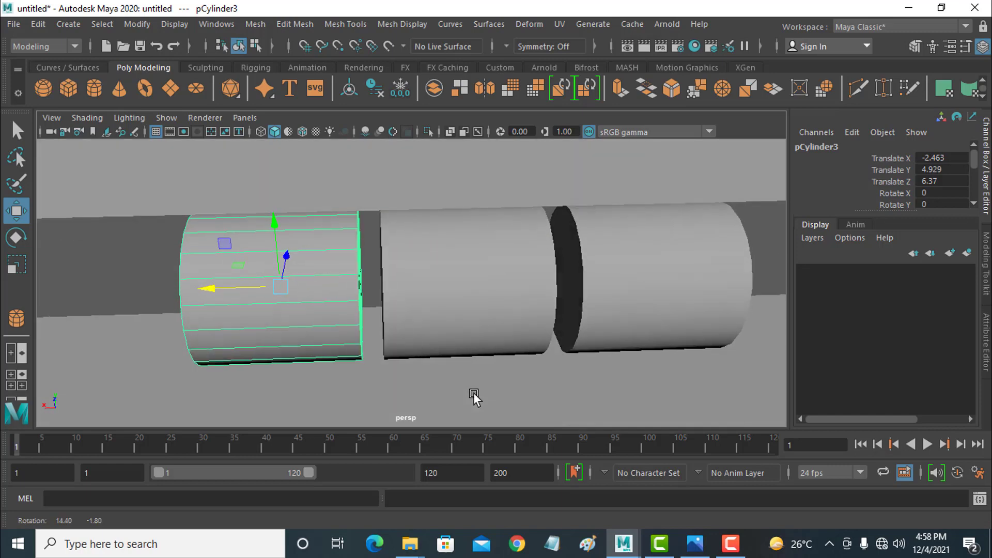
# Combine the three hinge cylinders into one mesh and place a duplicate near the gap's other end, at about Translate X 7.39.
pyautogui.keyDown('shift'); pyautogui.click(485, 289); pyautogui.keyUp('shift')
pyautogui.keyDown('shift'); pyautogui.click(652, 274); pyautogui.keyUp('shift')
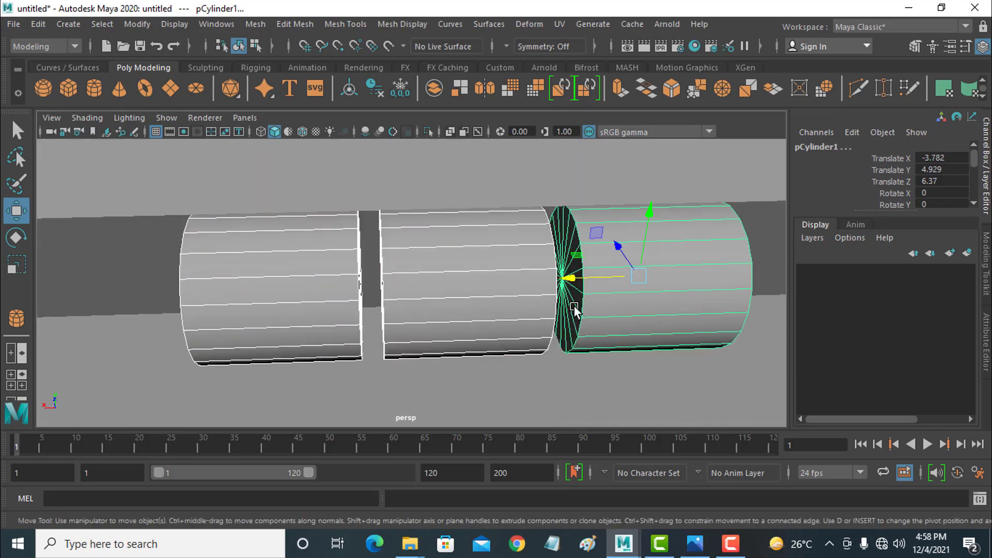
pyautogui.scroll(-5, 568, 308)
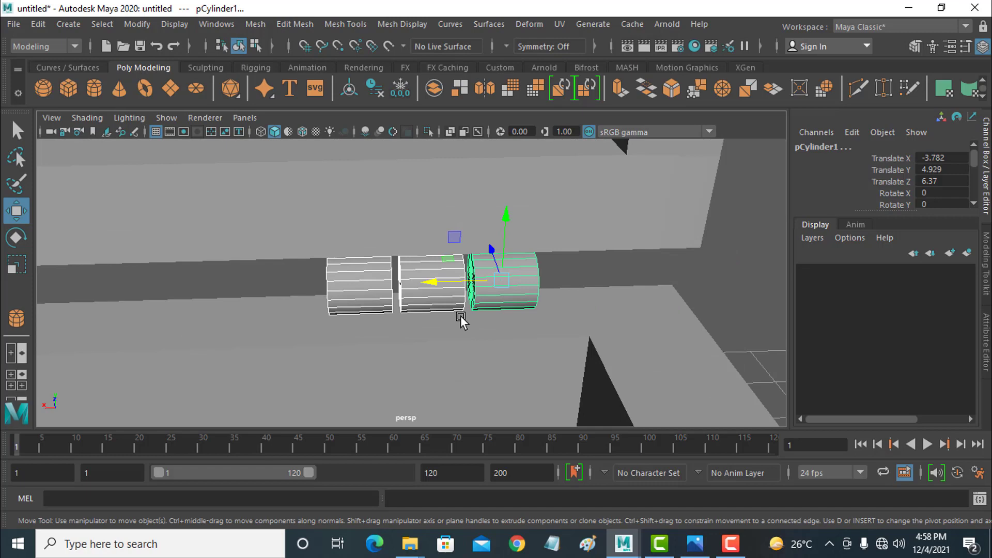
pyautogui.scroll(-2, 412, 324)
pyautogui.keyDown('alt'); pyautogui.moveTo(411, 324); pyautogui.dragTo(482, 325, button='middle'); pyautogui.keyUp('alt')
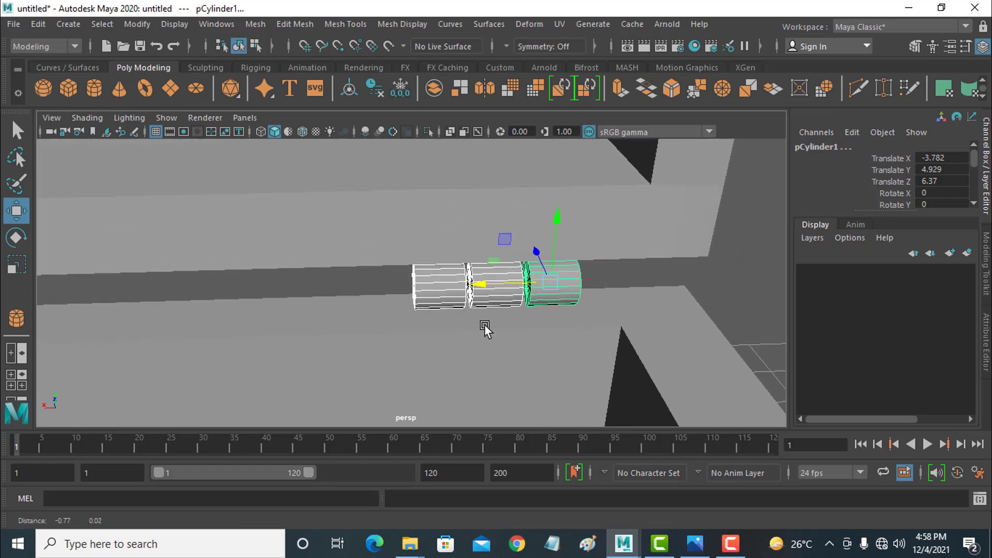
pyautogui.scroll(-3, 485, 325)
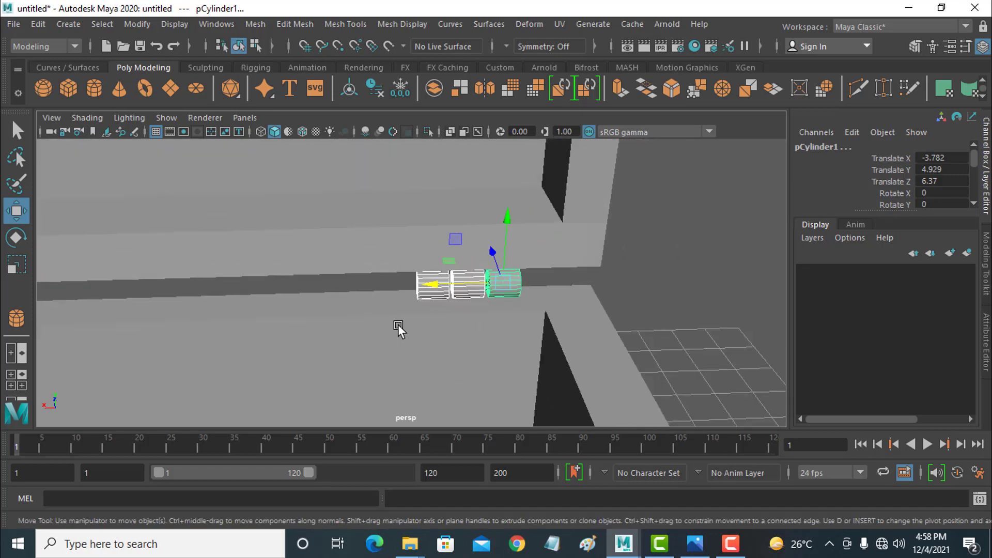
pyautogui.scroll(-2, 398, 324)
pyautogui.moveTo(405, 325); pyautogui.dragTo(536, 323, button='middle')
pyautogui.hotkey('ctrl', 'z')
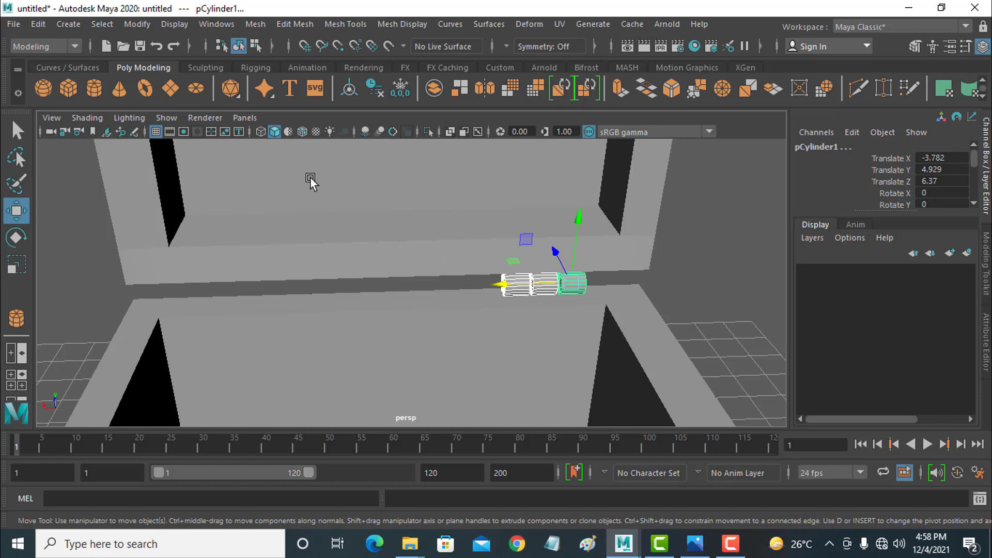
pyautogui.click(131, 22)
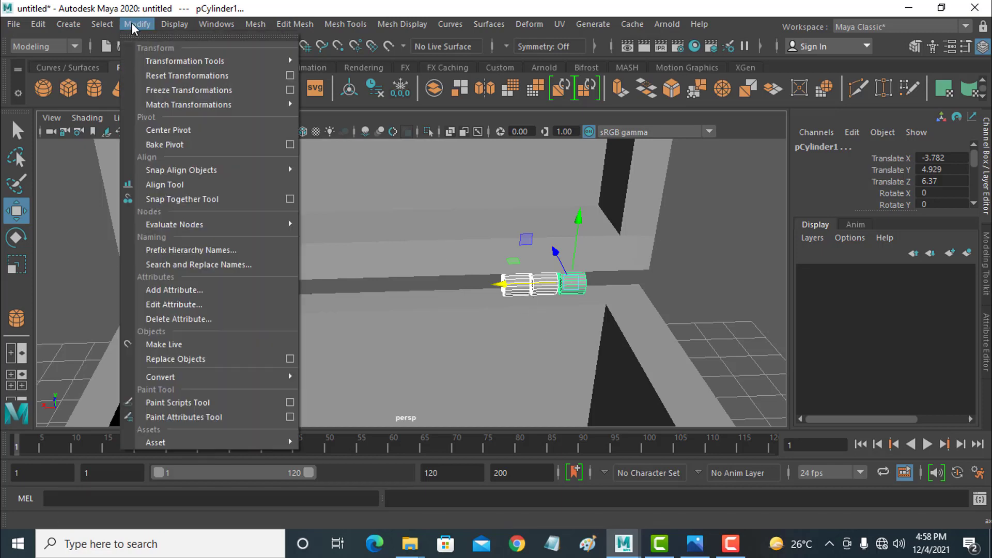
pyautogui.moveTo(249, 24)
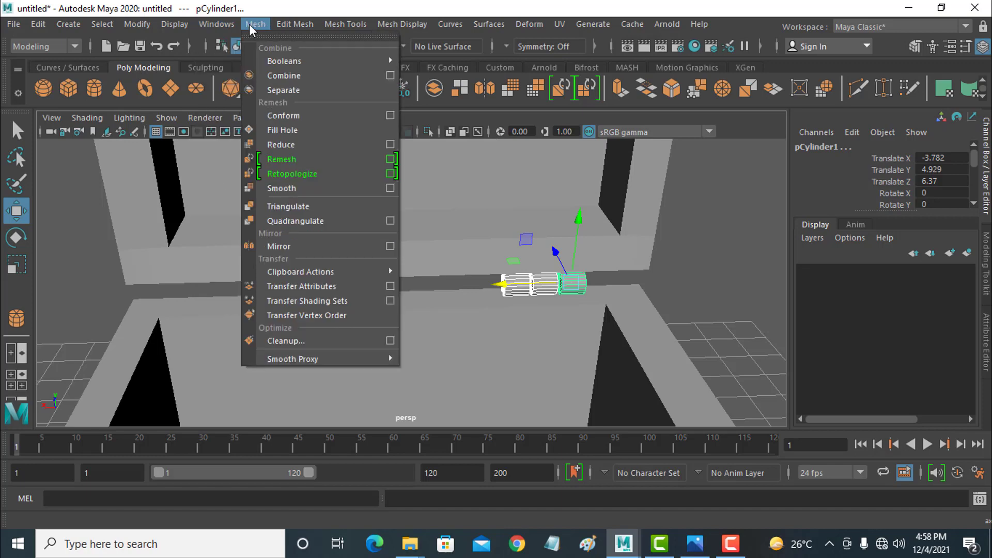
pyautogui.click(287, 75)
pyautogui.hotkey('ctrl', 'd')
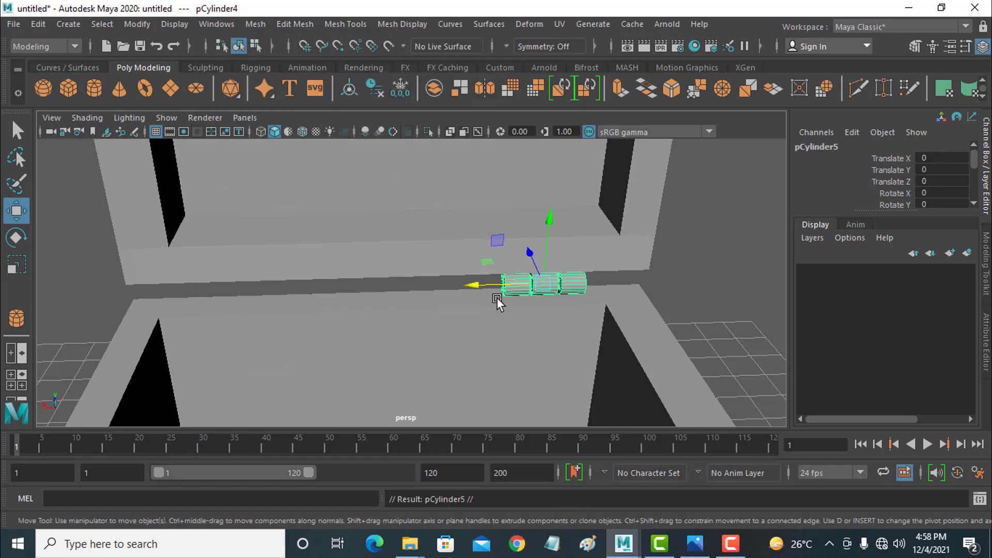
pyautogui.moveTo(482, 287); pyautogui.dragTo(157, 277)
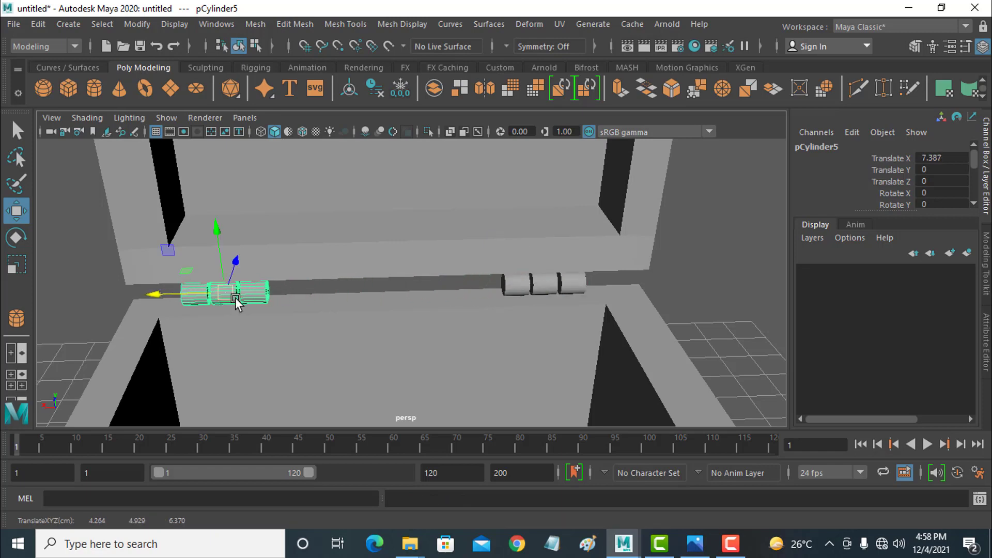
# Select the upright lid and tilt it back to about 72.6 degrees in Rotate X.
pyautogui.click(439, 240)
pyautogui.scroll(-3, 444, 284)
pyautogui.keyDown('alt'); pyautogui.moveTo(444, 284); pyautogui.dragTo(615, 305); pyautogui.keyUp('alt')
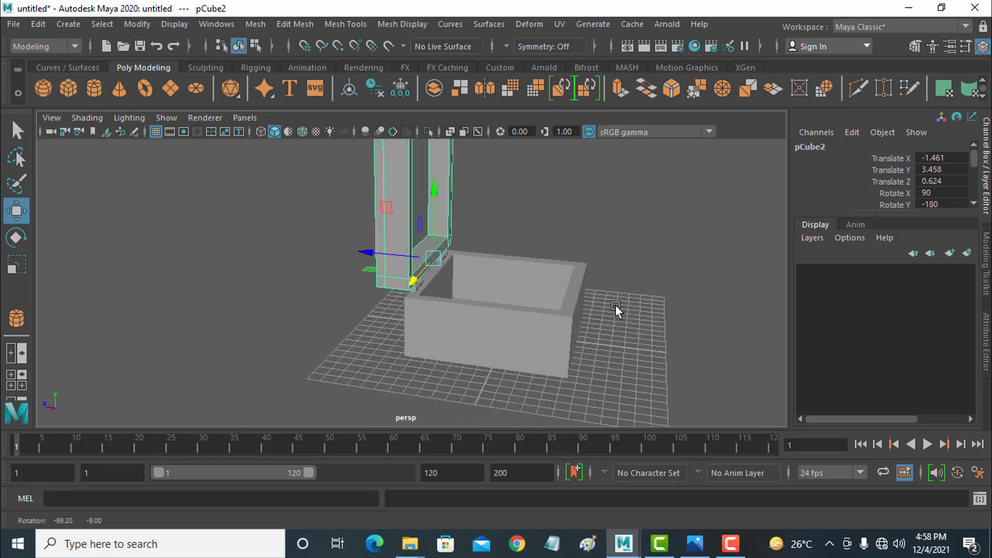
pyautogui.click(16, 237)
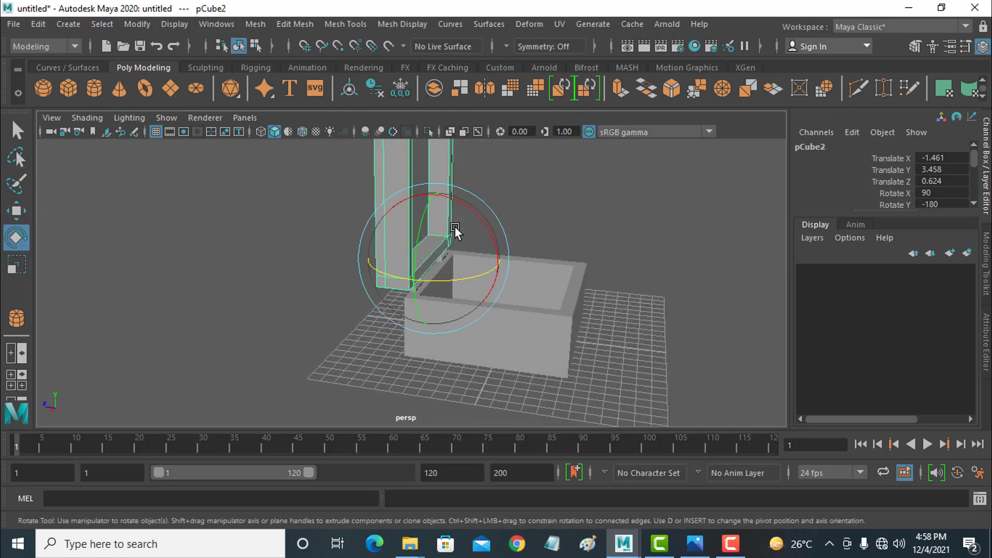
pyautogui.moveTo(482, 218); pyautogui.dragTo(497, 157)
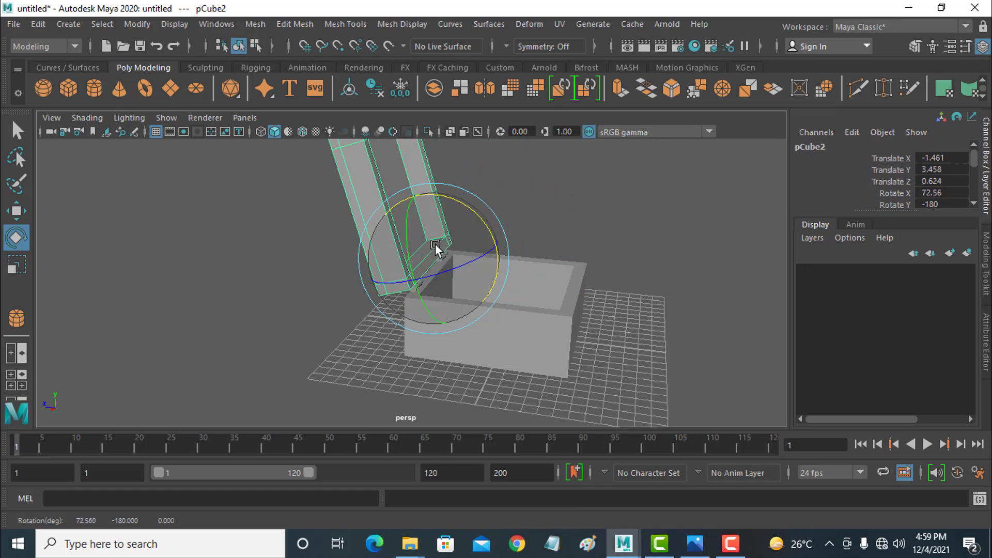
# Lower the tilted lid toward the box's rear edge, to about 3.17 in Translate Y.
pyautogui.press('w')
pyautogui.click(436, 197)
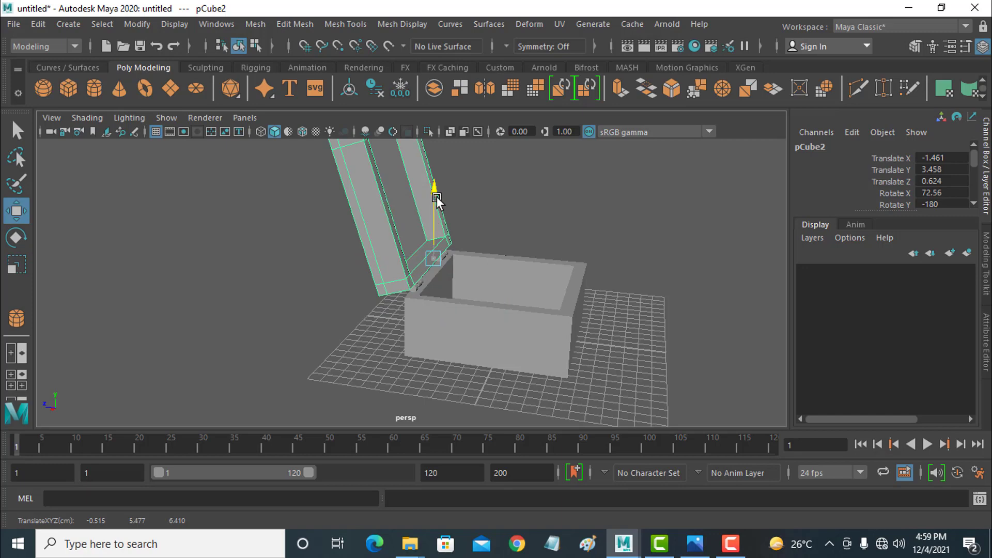
pyautogui.moveTo(436, 196); pyautogui.dragTo(436, 200)
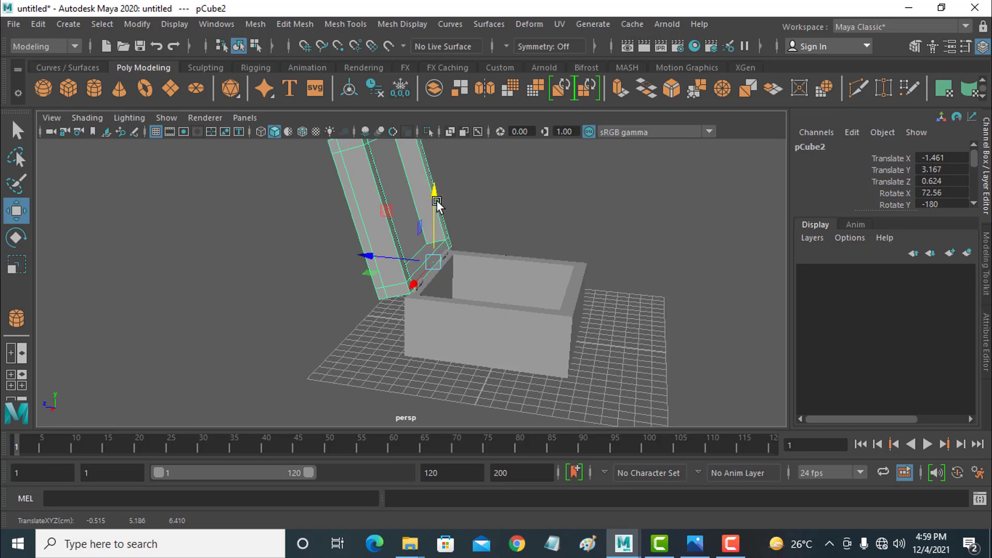
pyautogui.keyDown('alt'); pyautogui.moveTo(461, 293); pyautogui.dragTo(427, 315); pyautogui.keyUp('alt')
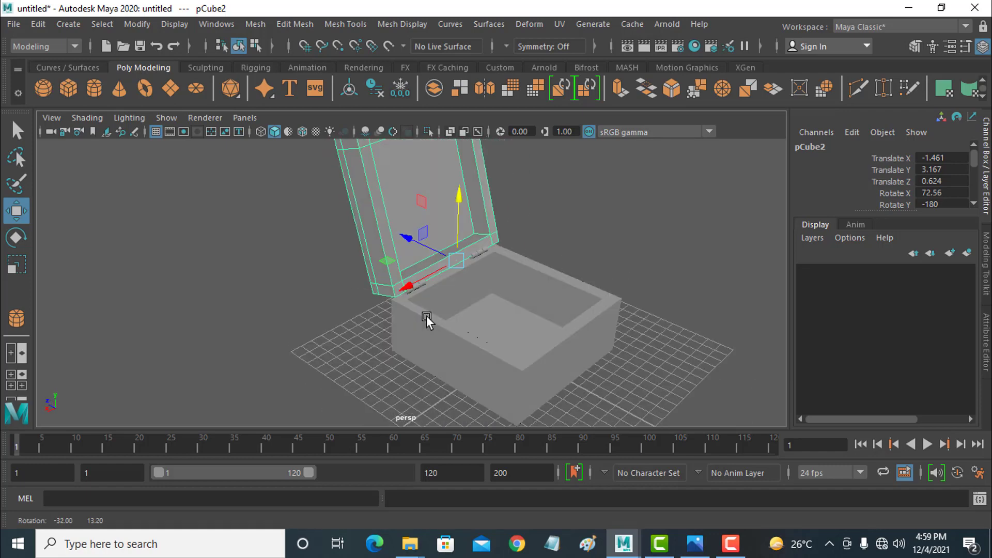
# Select the lid and the box base together and assign them a new Phong E material.
pyautogui.moveTo(649, 280); pyautogui.dragTo(582, 374)
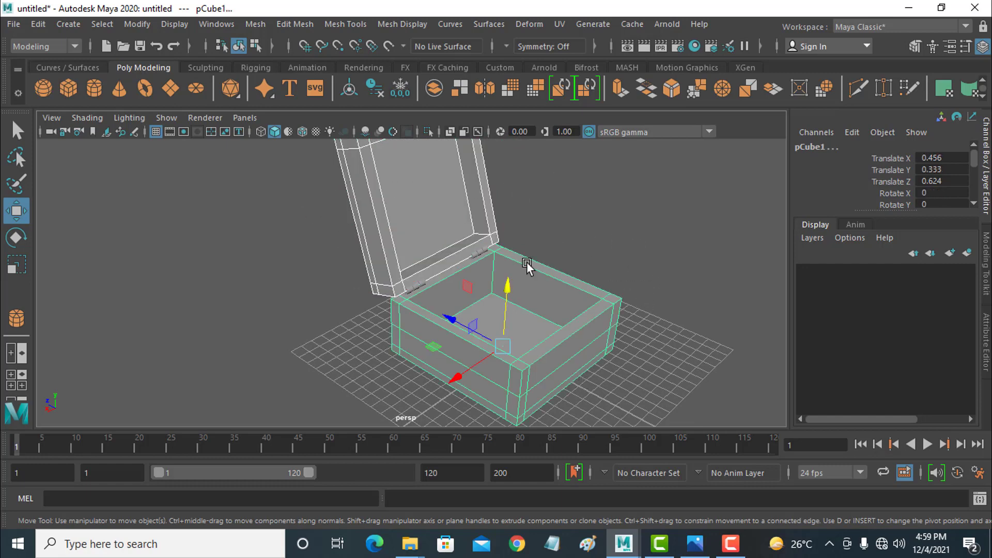
pyautogui.rightClick(505, 284)
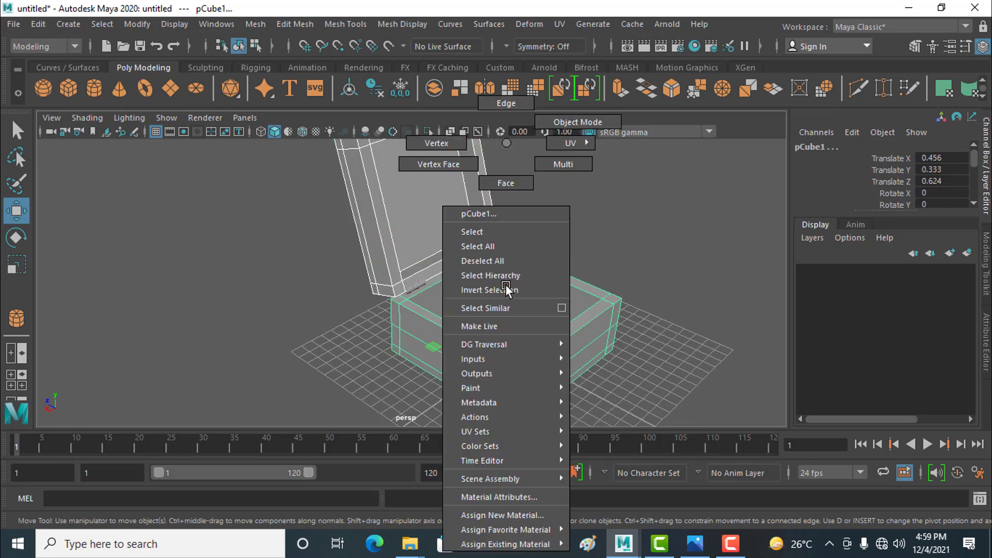
pyautogui.click(524, 513)
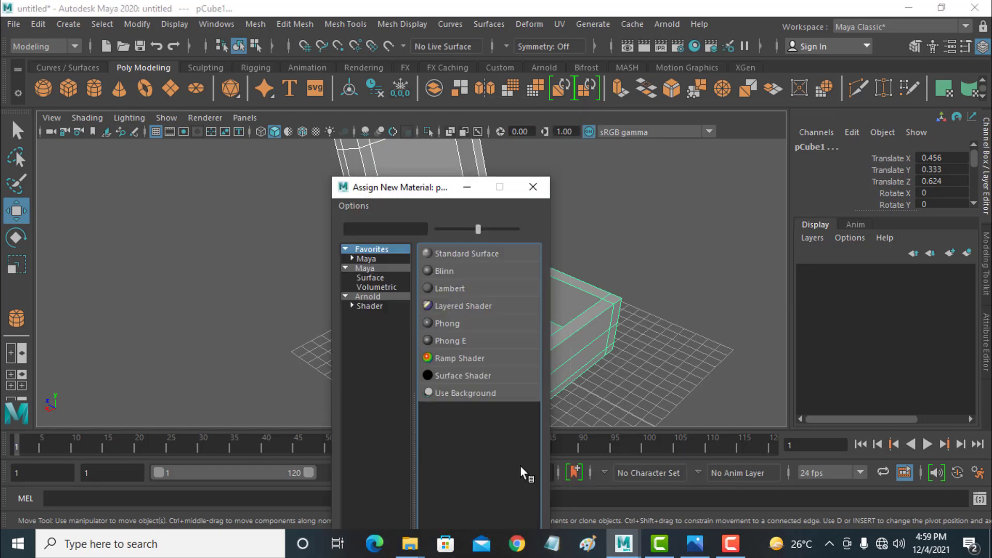
pyautogui.click(466, 341)
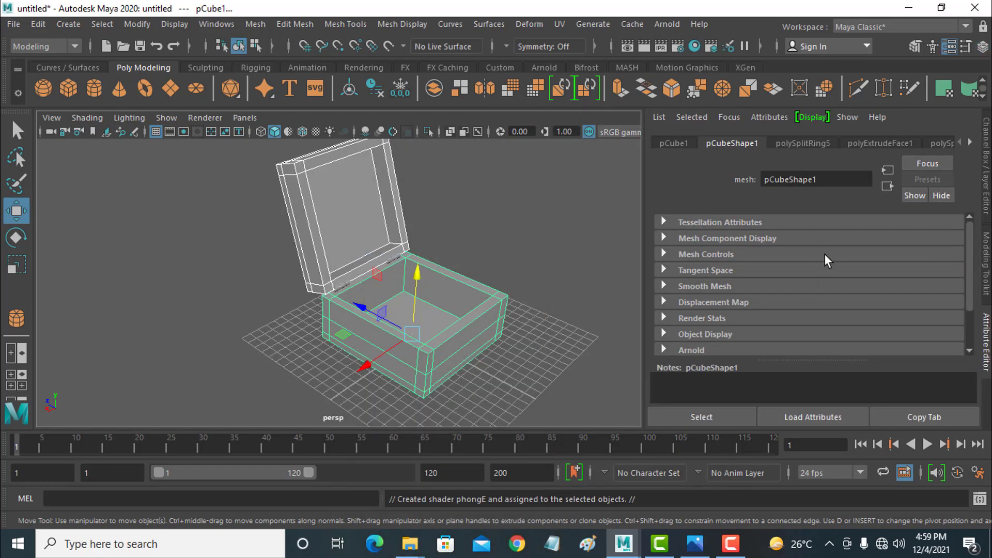
# Open the attributes of the box's phongE1 material and connect a File texture node to its Color.
pyautogui.click(970, 141)
pyautogui.click(970, 141)
pyautogui.click(970, 142)
pyautogui.click(969, 141)
pyautogui.click(969, 141)
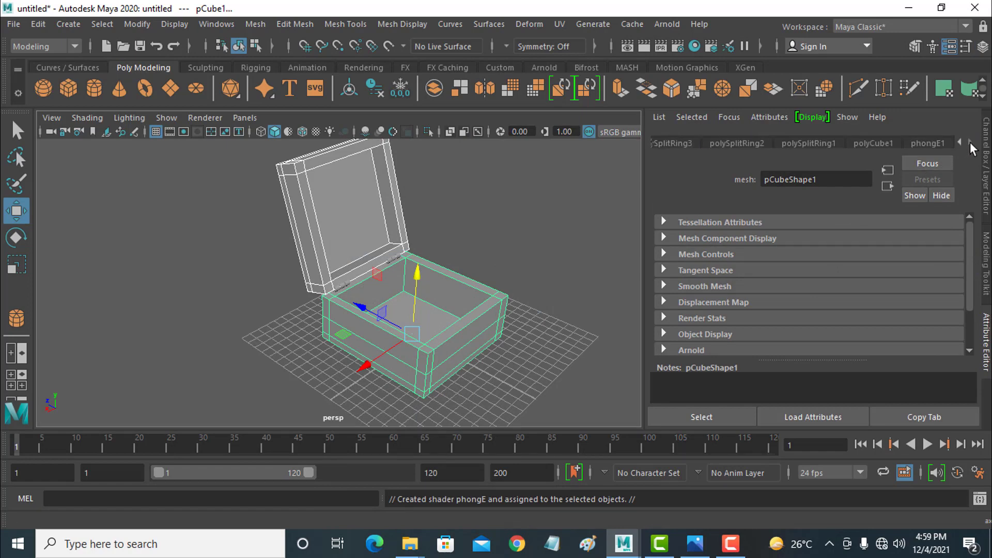
pyautogui.click(938, 142)
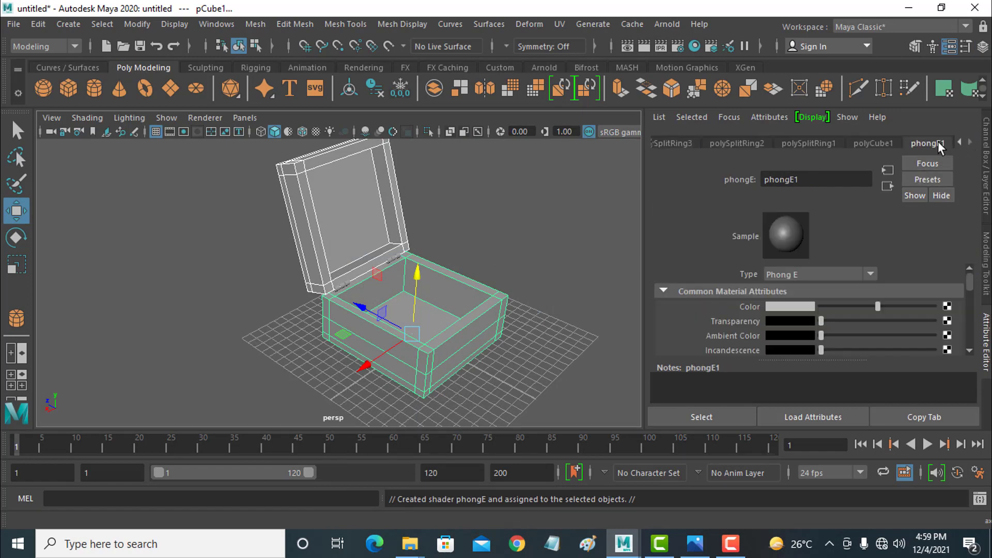
pyautogui.click(947, 307)
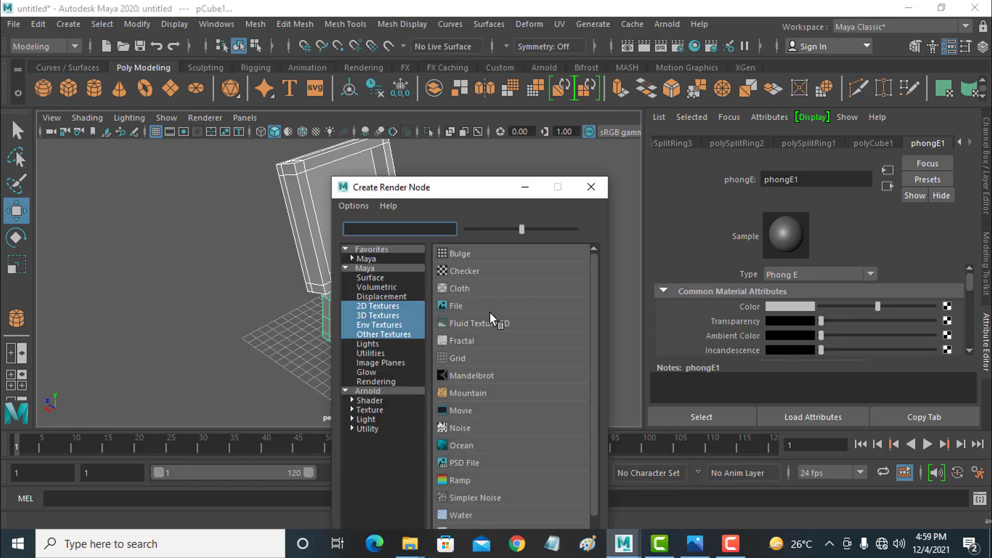
pyautogui.click(459, 306)
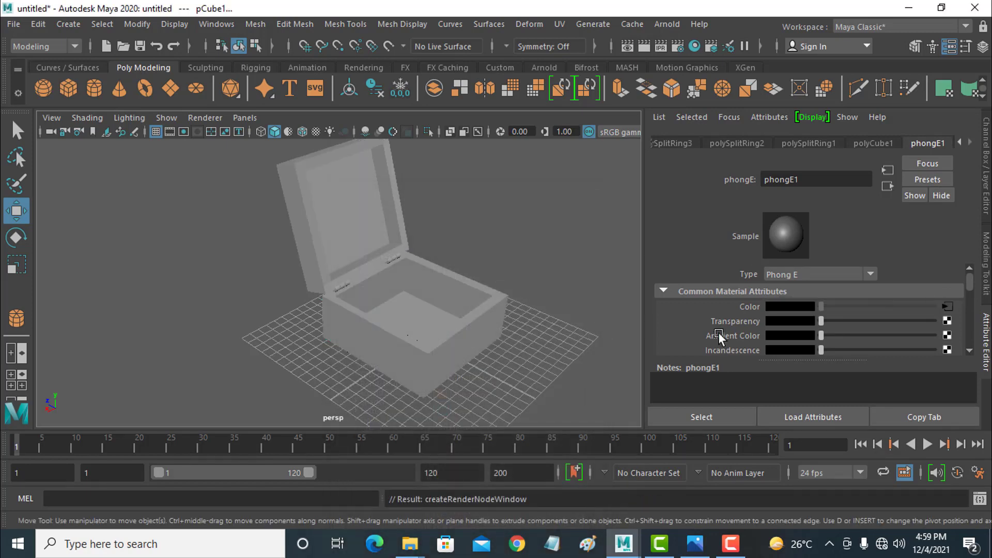
# Browse for the file node's image in the E:\BG\Textures folder and preview the first texture image.
pyautogui.click(949, 340)
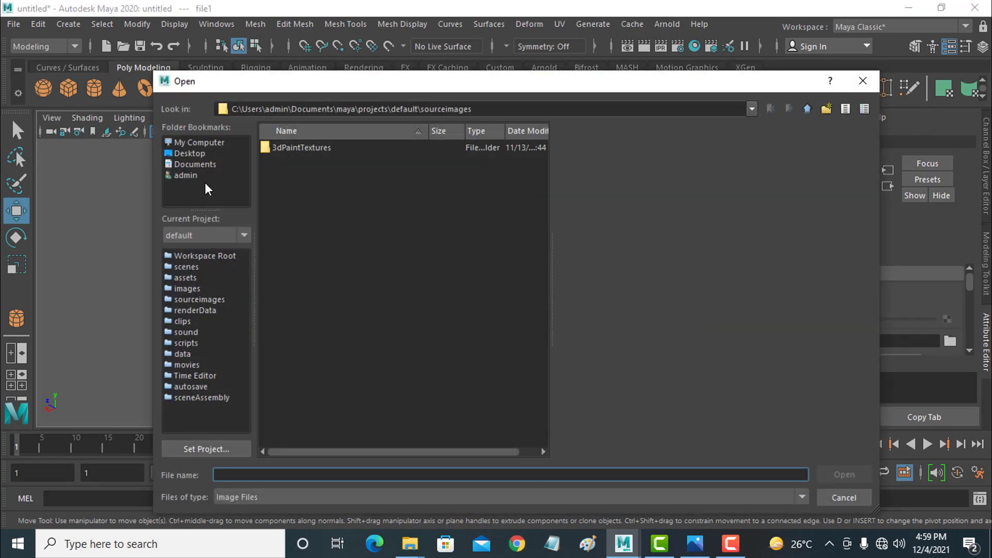
pyautogui.click(198, 144)
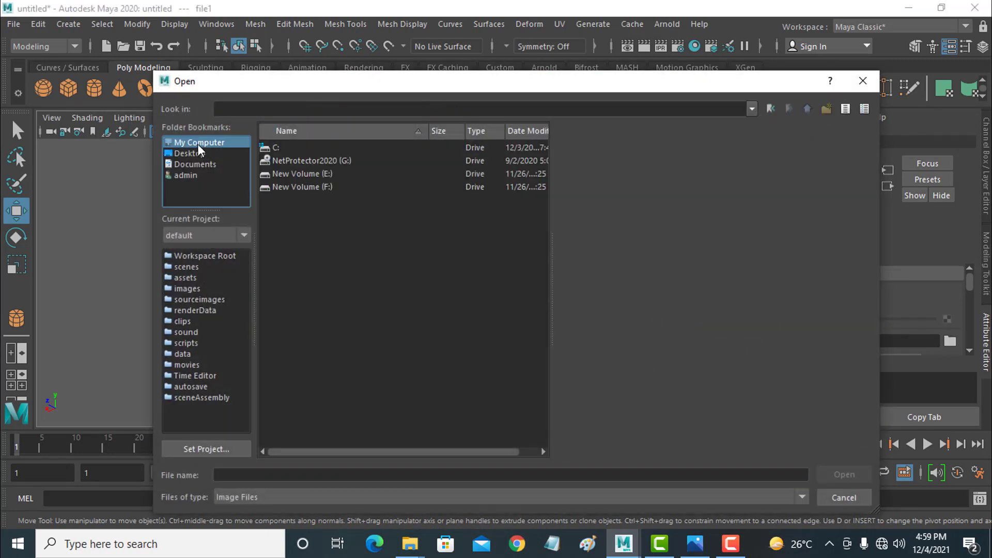
pyautogui.doubleClick(309, 172)
pyautogui.click(284, 149)
pyautogui.doubleClick(283, 149)
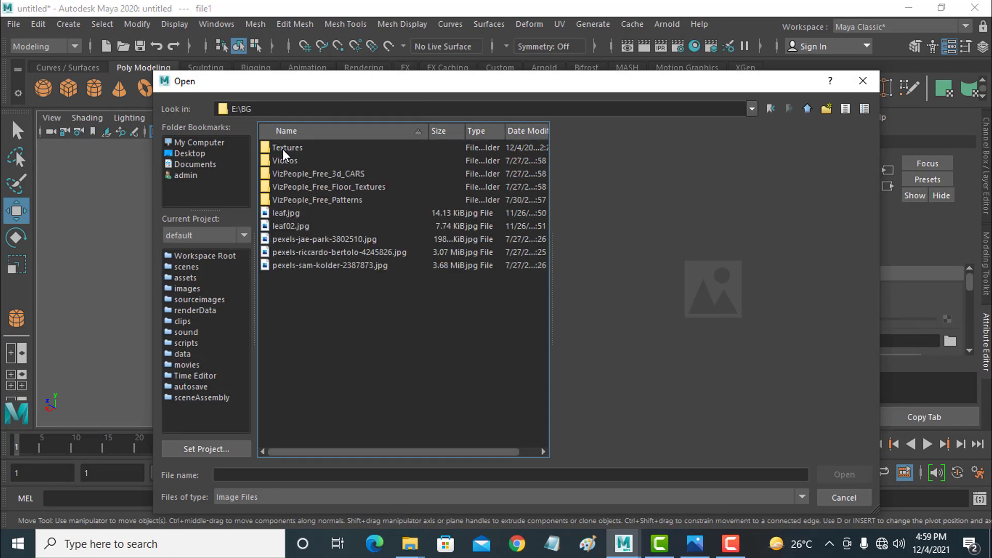
pyautogui.doubleClick(283, 149)
pyautogui.click(283, 160)
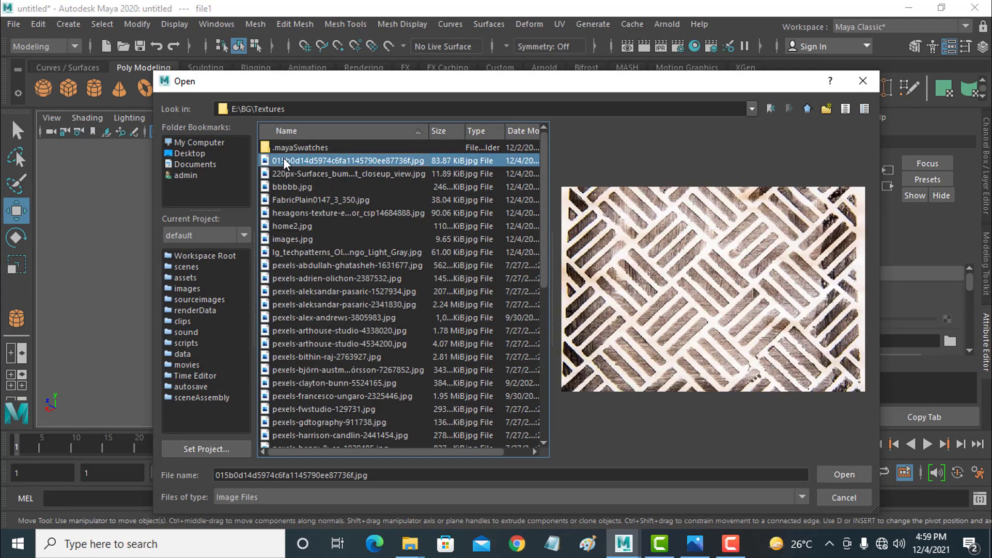
# Preview the images in the Textures folder and load the wood plank texture pexels-fwstudio-129731.jpg.
pyautogui.press('Down')
pyautogui.press('Down')
pyautogui.press('Down')
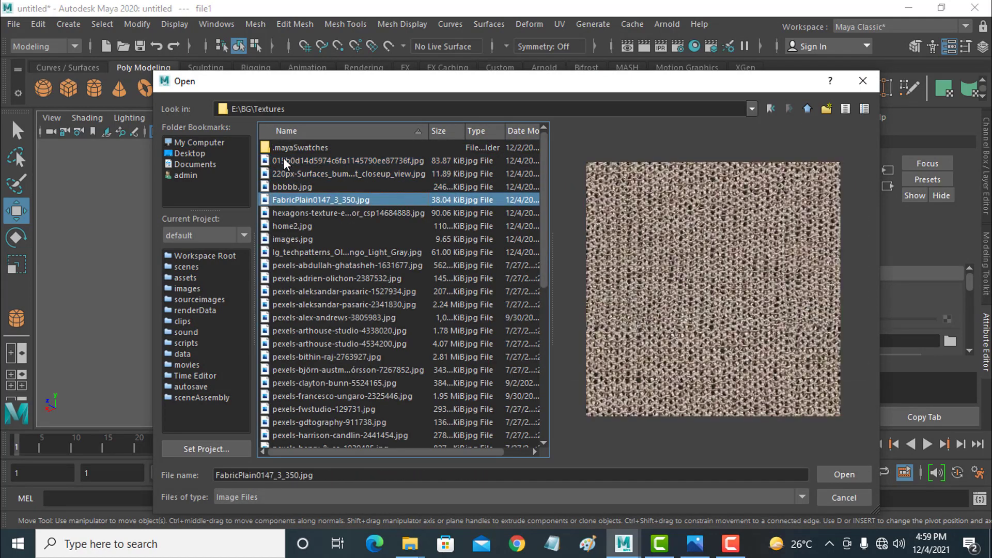
pyautogui.press('Down')
pyautogui.press('Down')
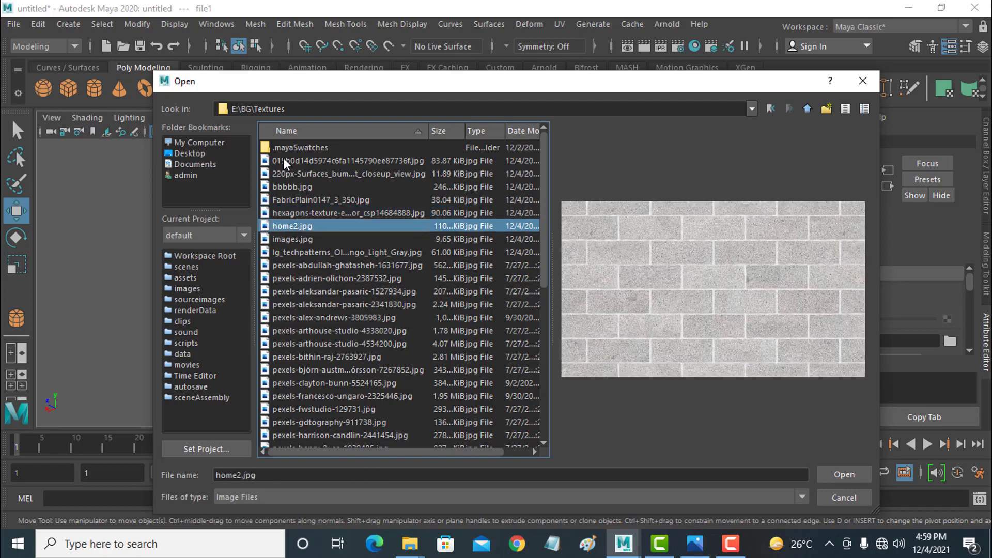
pyautogui.press('Down')
pyautogui.press('Down')
pyautogui.press('Down')
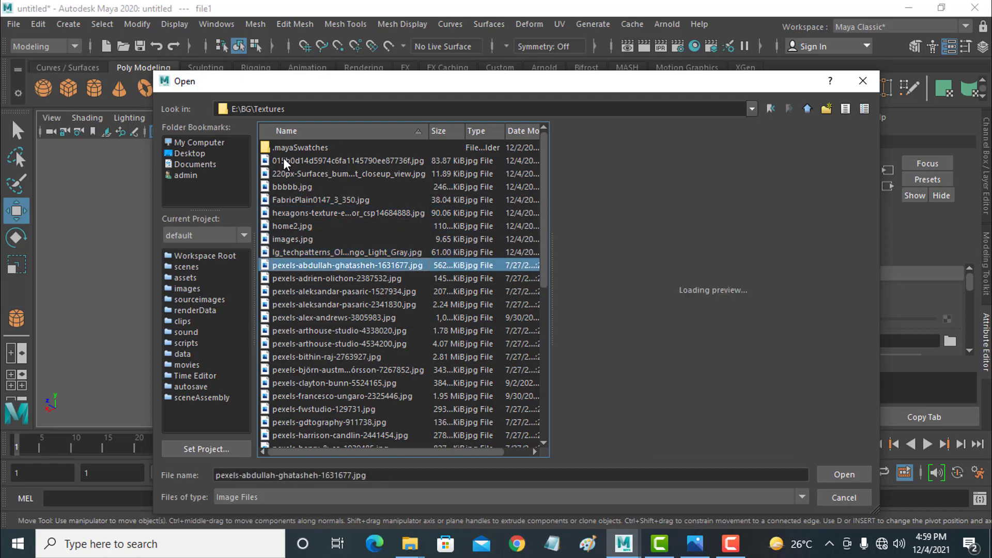
pyautogui.press('Down')
pyautogui.press('Down')
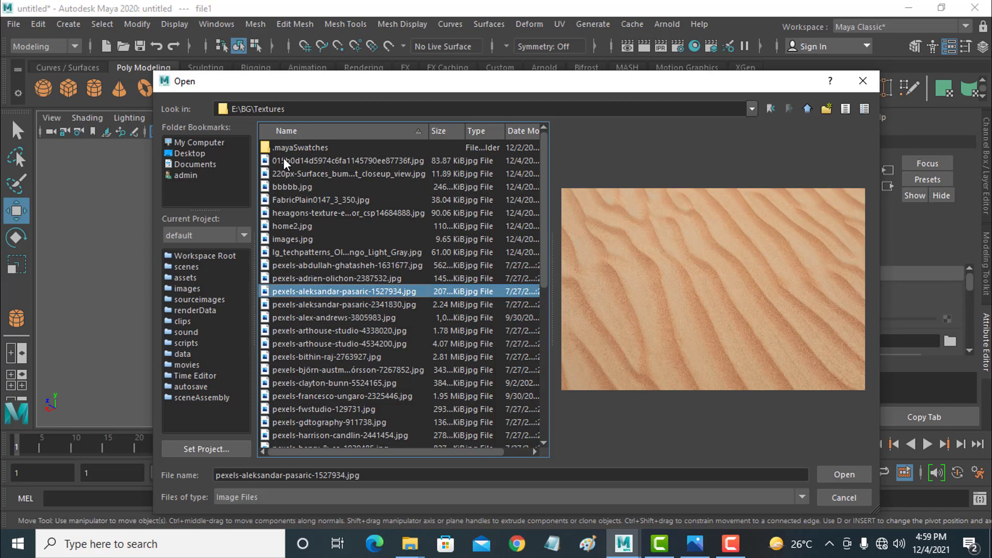
pyautogui.press('Down')
pyautogui.press('Down')
pyautogui.press('Down')
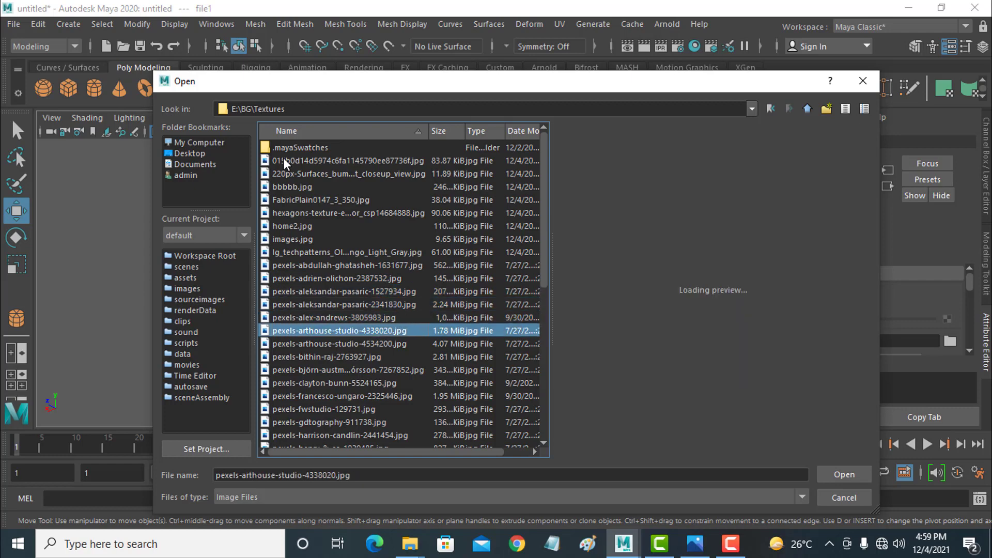
pyautogui.press('Down')
pyautogui.press('Down')
pyautogui.press('Down')
pyautogui.press('Down')
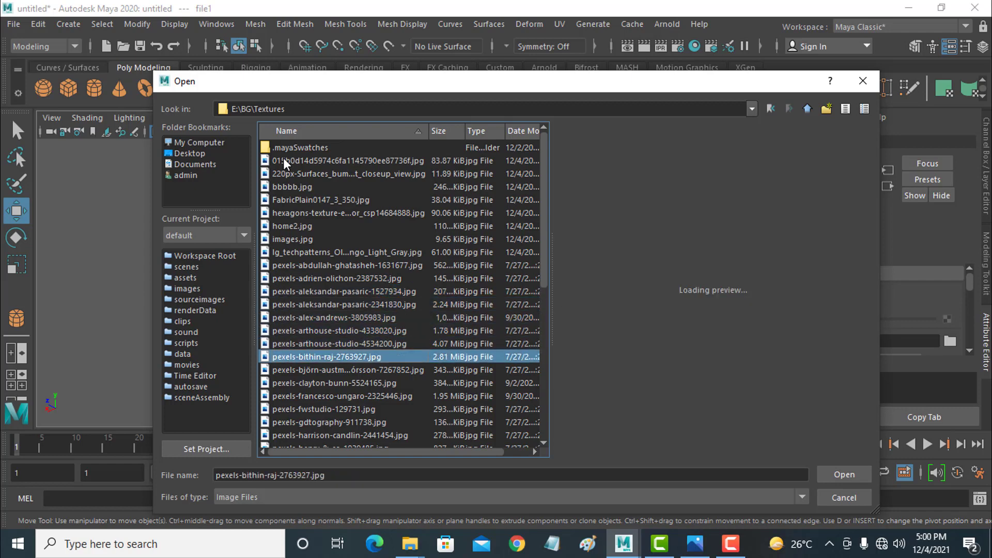
pyautogui.press('Down')
pyautogui.press('Down')
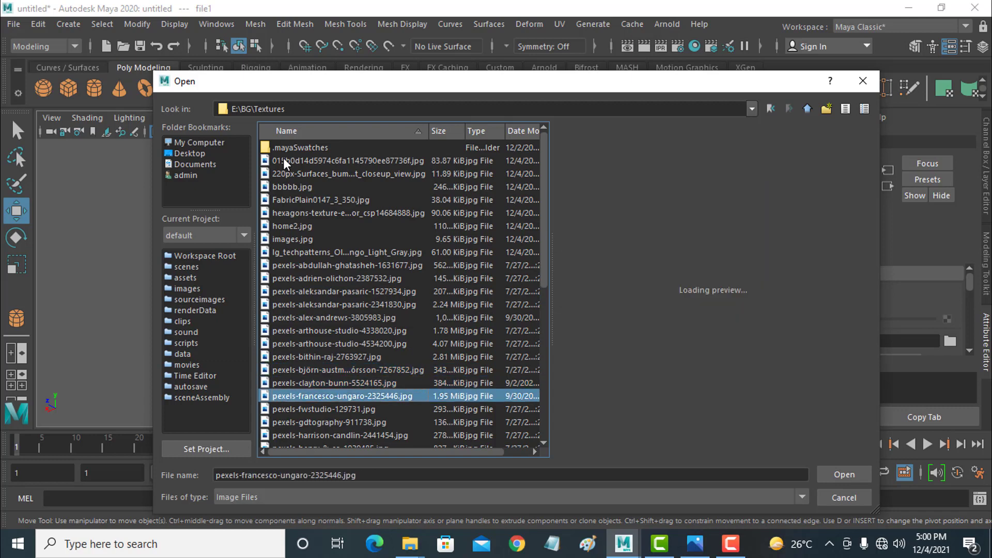
pyautogui.press('Down')
pyautogui.press('Up')
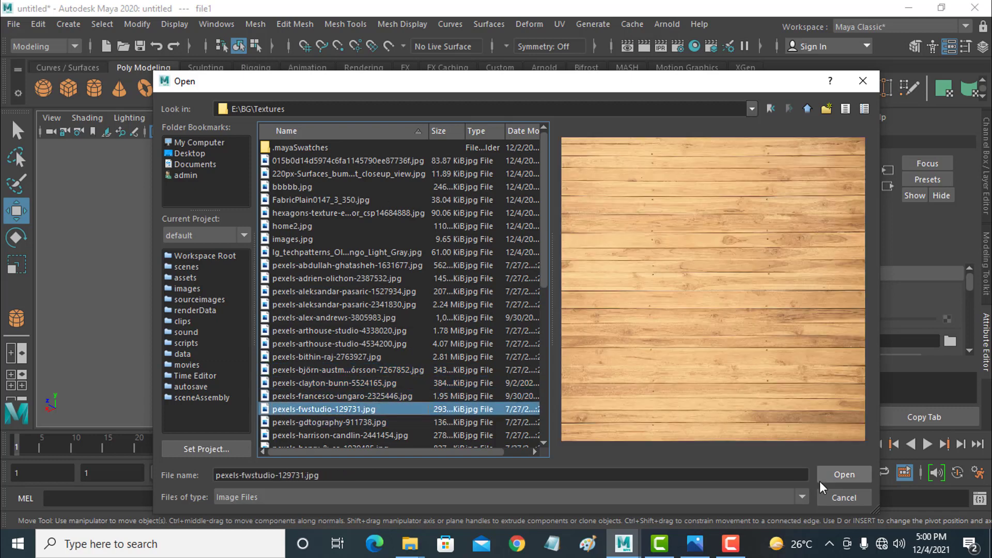
pyautogui.click(840, 476)
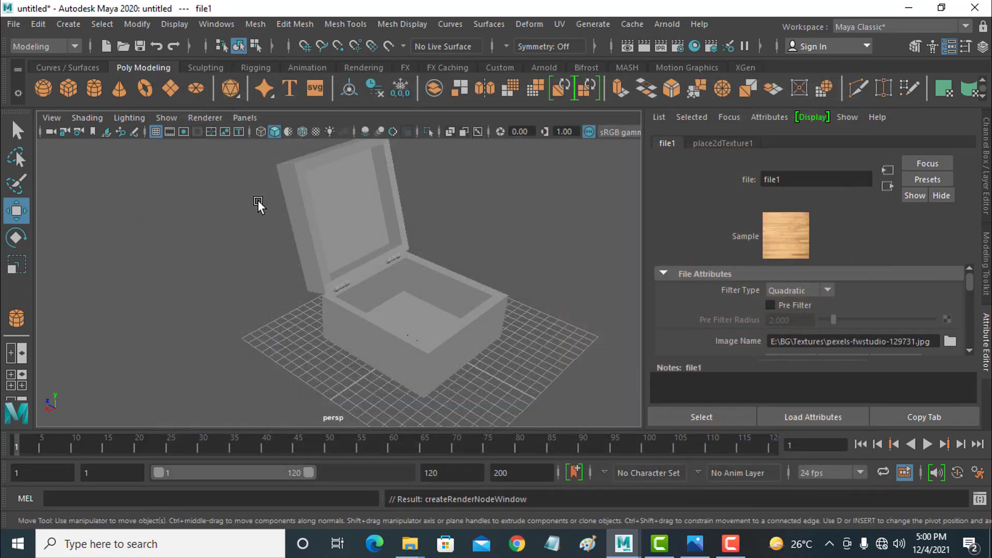
# Enable Hardware Texturing in the perspective view and inspect the wood texture around the box.
pyautogui.click(89, 118)
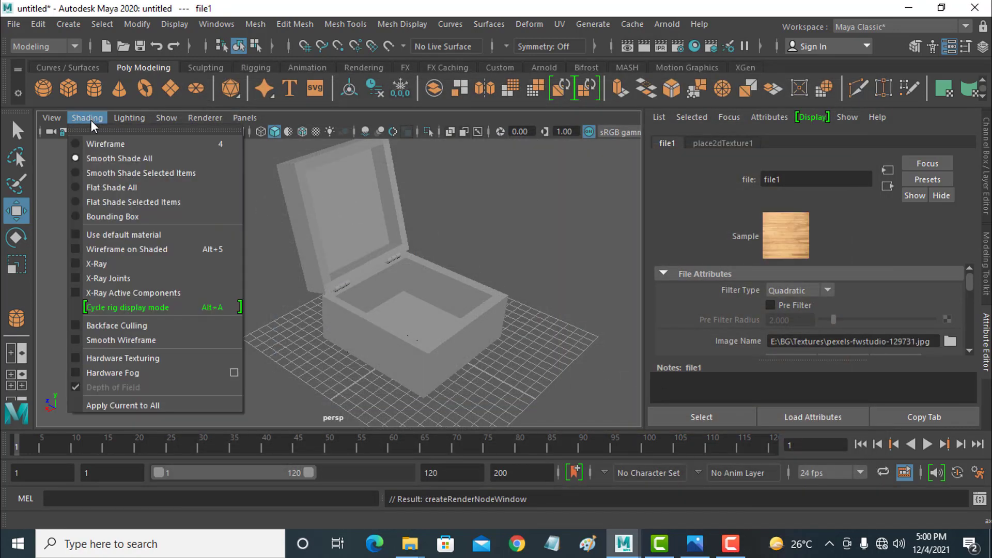
pyautogui.click(131, 355)
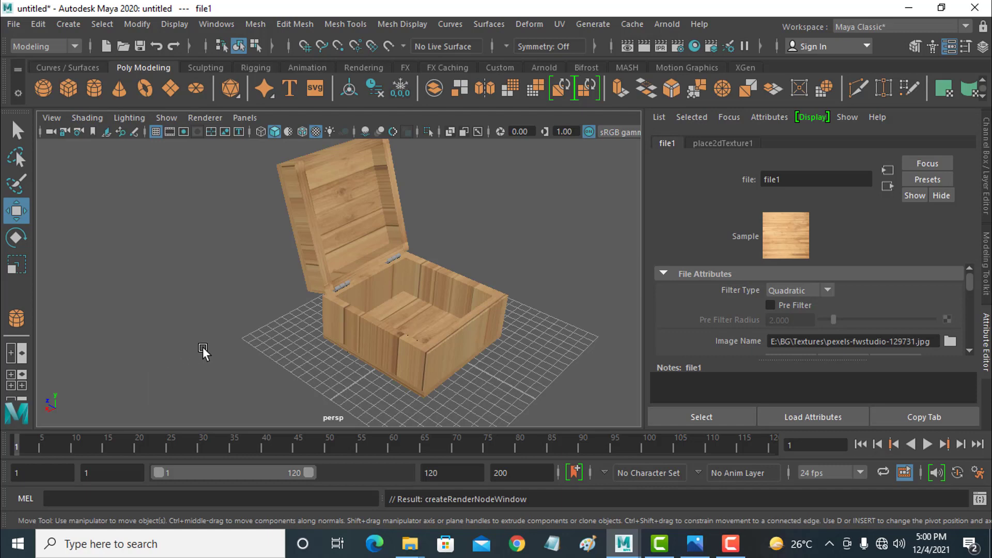
pyautogui.keyDown('alt'); pyautogui.moveTo(415, 348); pyautogui.dragTo(346, 345); pyautogui.keyUp('alt')
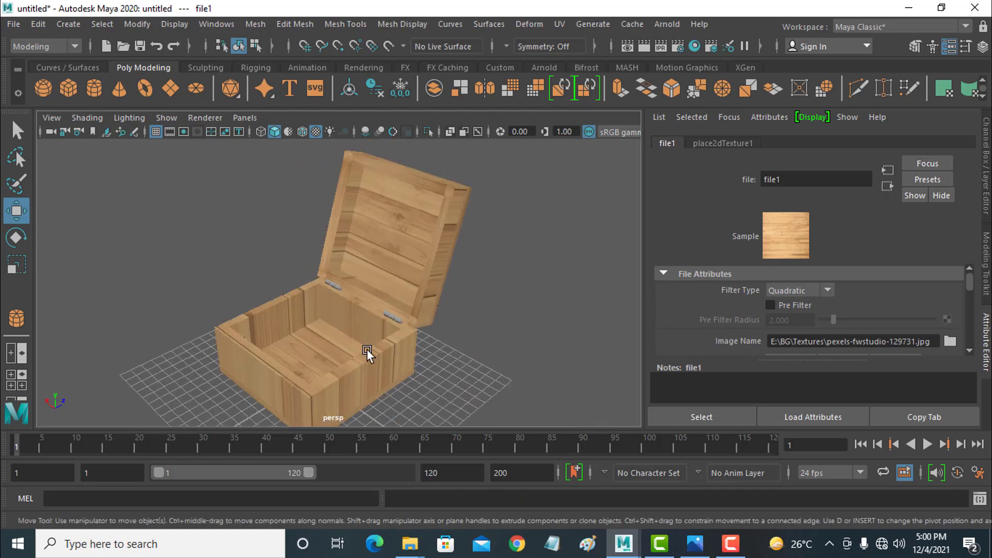
pyautogui.keyDown('alt'); pyautogui.moveTo(346, 383); pyautogui.dragTo(393, 355); pyautogui.keyUp('alt')
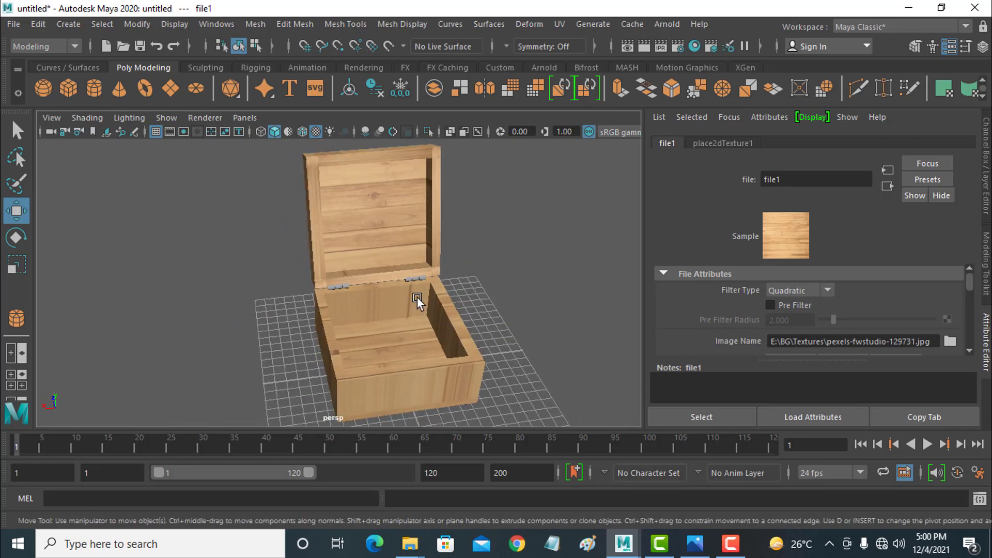
# Select both hinges between the lid and the box and assign them a new Phong E material.
pyautogui.scroll(3, 417, 297)
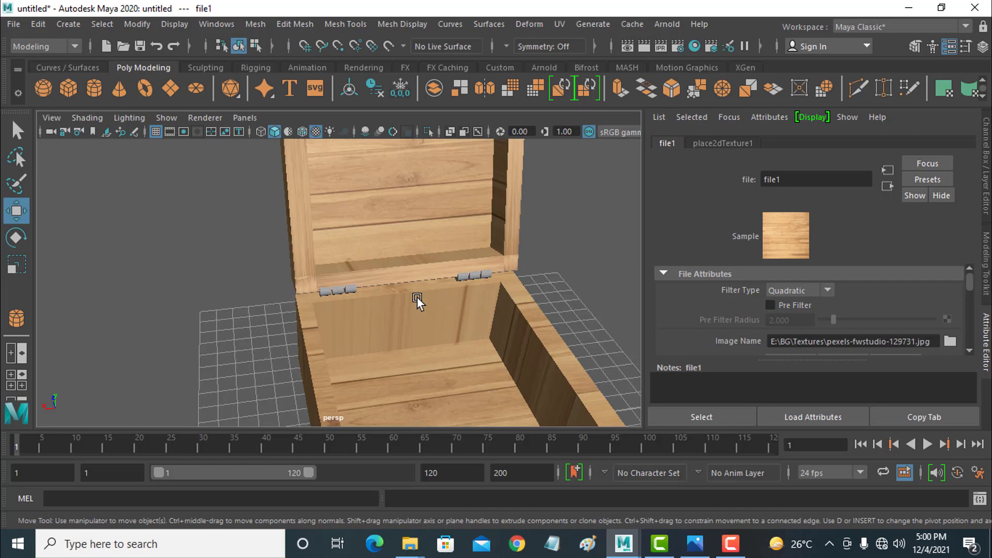
pyautogui.click(482, 275)
pyautogui.click(339, 290)
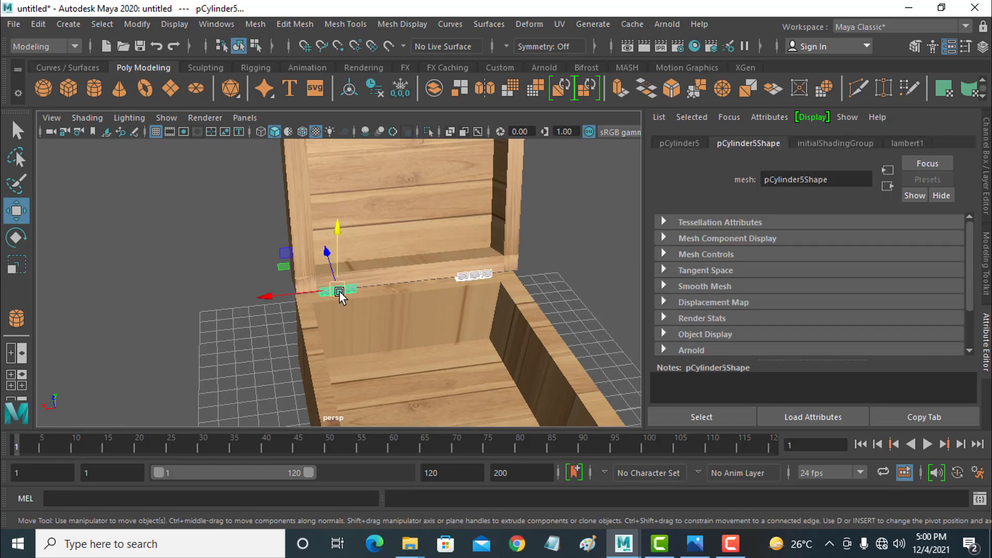
pyautogui.rightClick(339, 291)
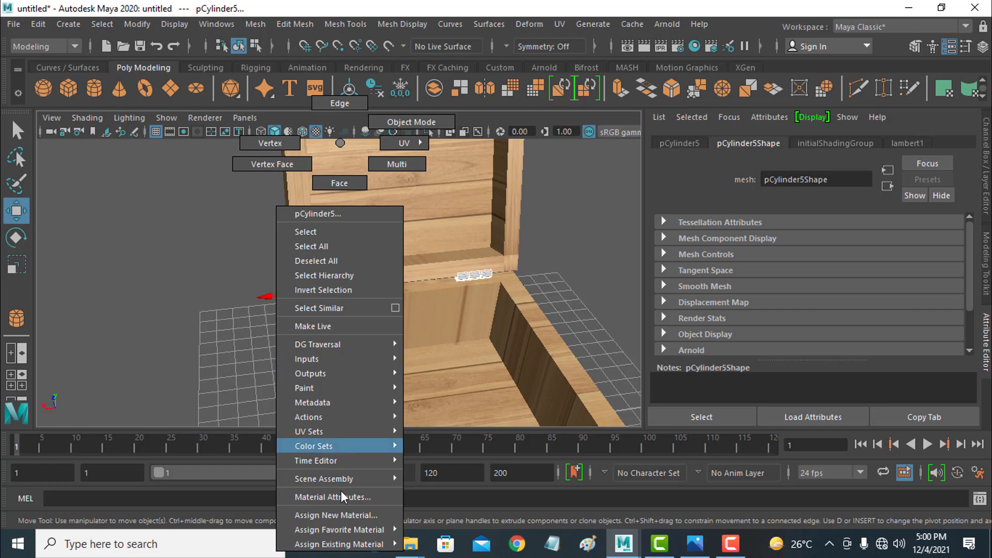
pyautogui.click(343, 513)
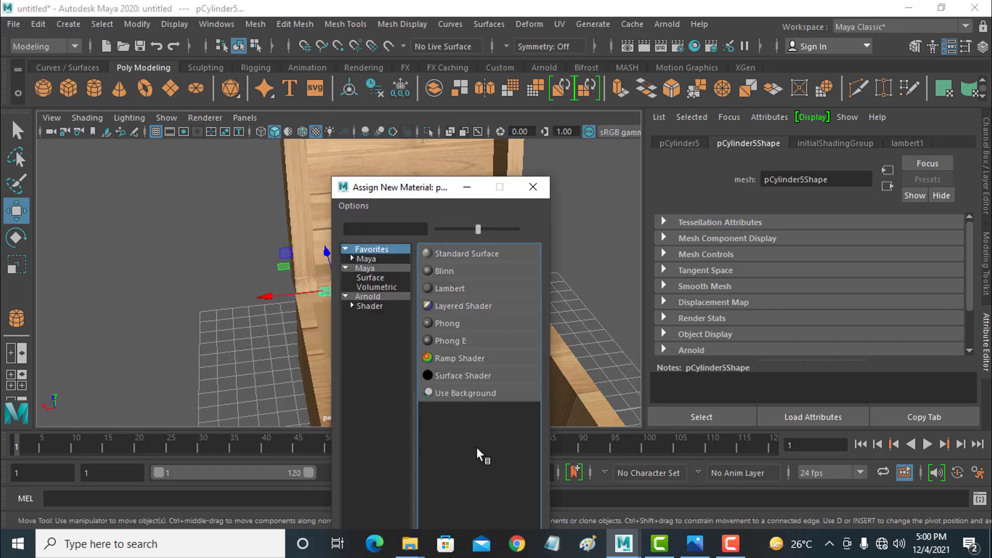
pyautogui.click(464, 343)
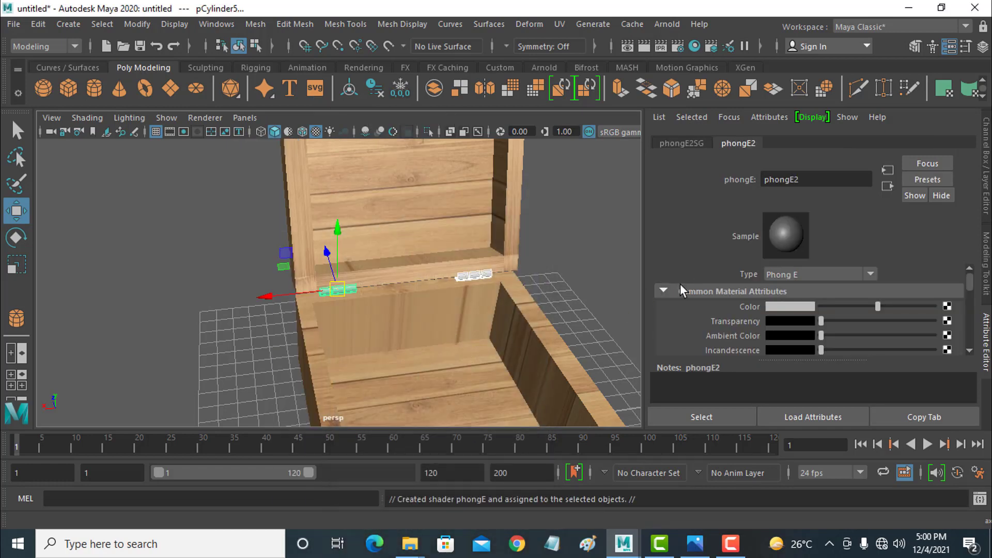
# Set the hinge material's Color to bright green and clear the selection.
pyautogui.click(796, 306)
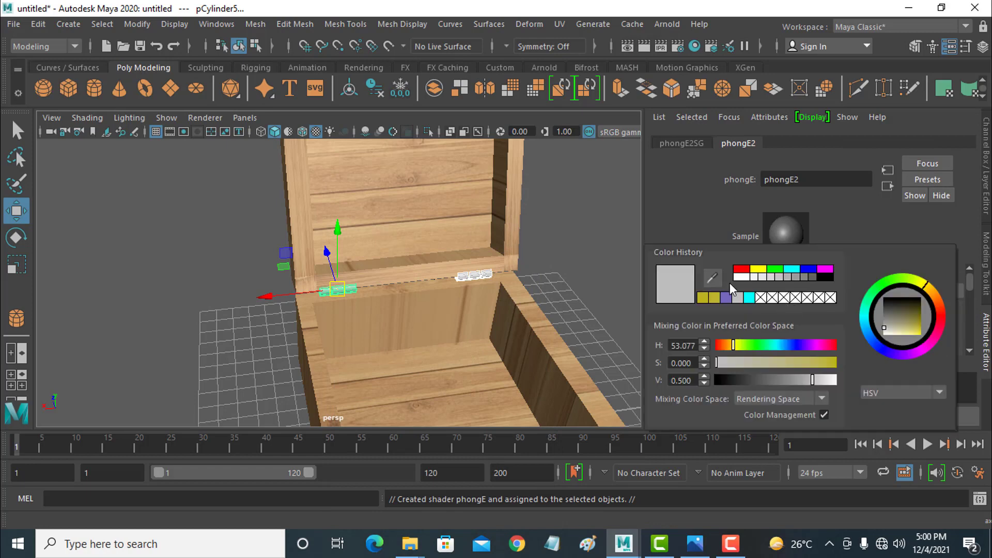
pyautogui.click(777, 271)
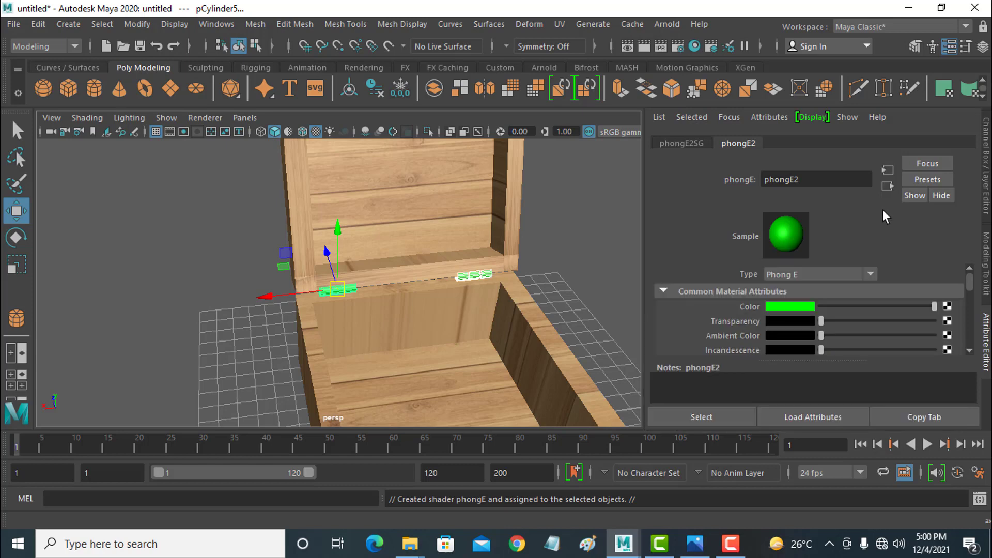
pyautogui.click(562, 245)
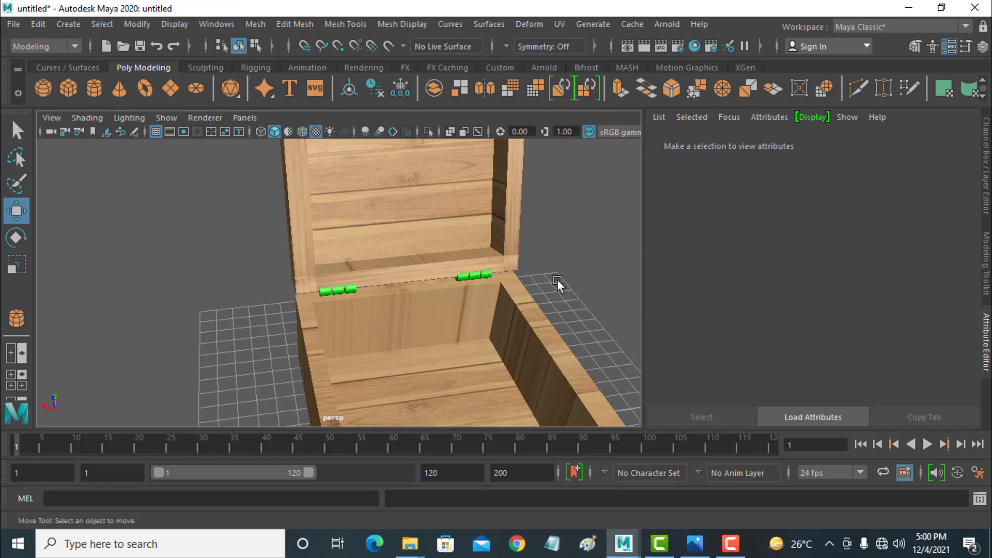
# Frame the whole textured model and select the box base.
pyautogui.press('f')
pyautogui.scroll(-3, 557, 279)
pyautogui.keyDown('alt'); pyautogui.moveTo(418, 305); pyautogui.dragTo(544, 289); pyautogui.keyUp('alt')
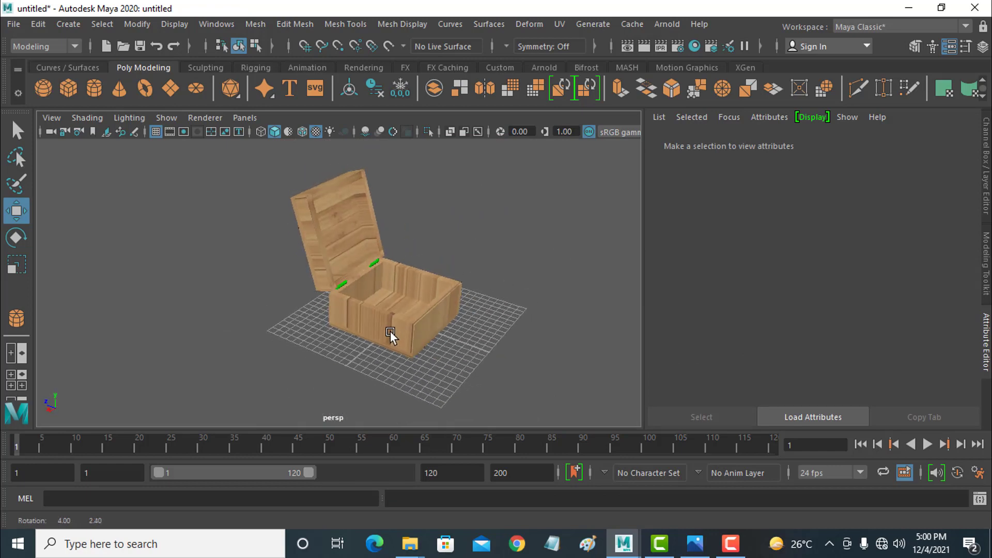
pyautogui.click(423, 326)
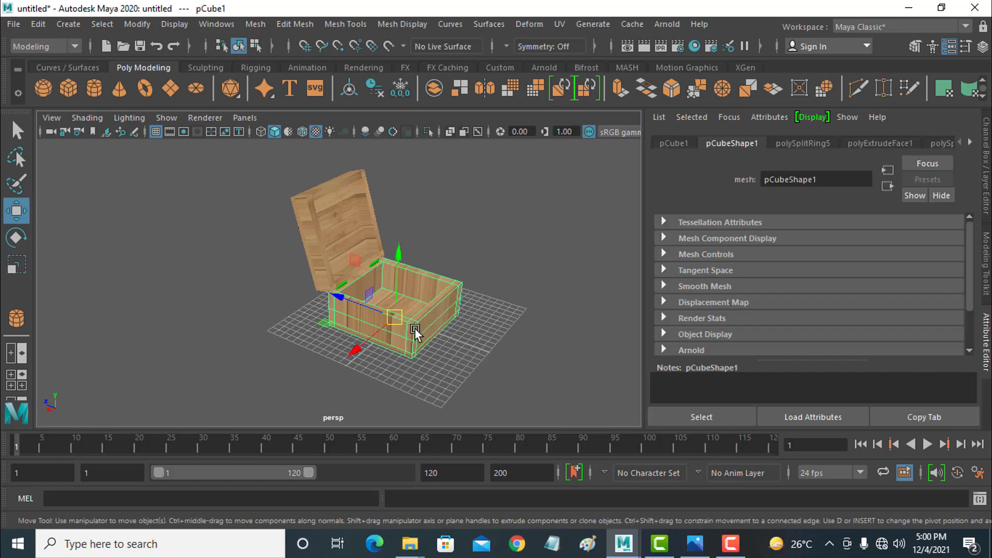